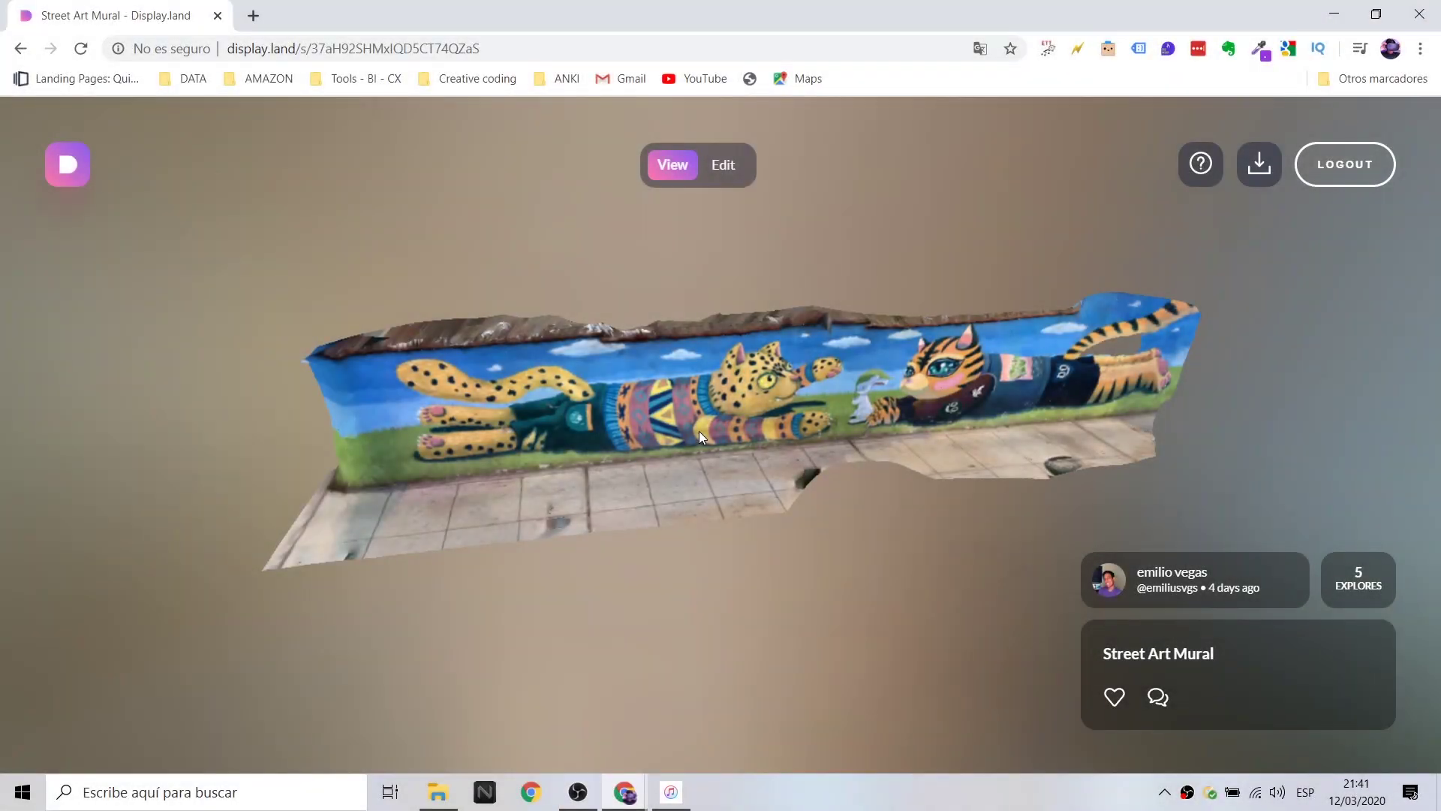
# Rotate the Street Art Mural scan to an angled view of the painted wall.
pyautogui.moveTo(699, 431)
pyautogui.mouseDown()
pyautogui.moveTo(473, 416)
pyautogui.moveTo(842, 390)
pyautogui.moveTo(736, 543)
pyautogui.moveTo(579, 417)
pyautogui.moveTo(453, 530)
pyautogui.moveTo(768, 547)
pyautogui.moveTo(808, 330)
pyautogui.moveTo(927, 374)
pyautogui.moveTo(1026, 304)
pyautogui.moveTo(657, 368)
pyautogui.moveTo(527, 345)
pyautogui.moveTo(586, 296)
pyautogui.moveTo(1079, 290)
pyautogui.mouseUp()
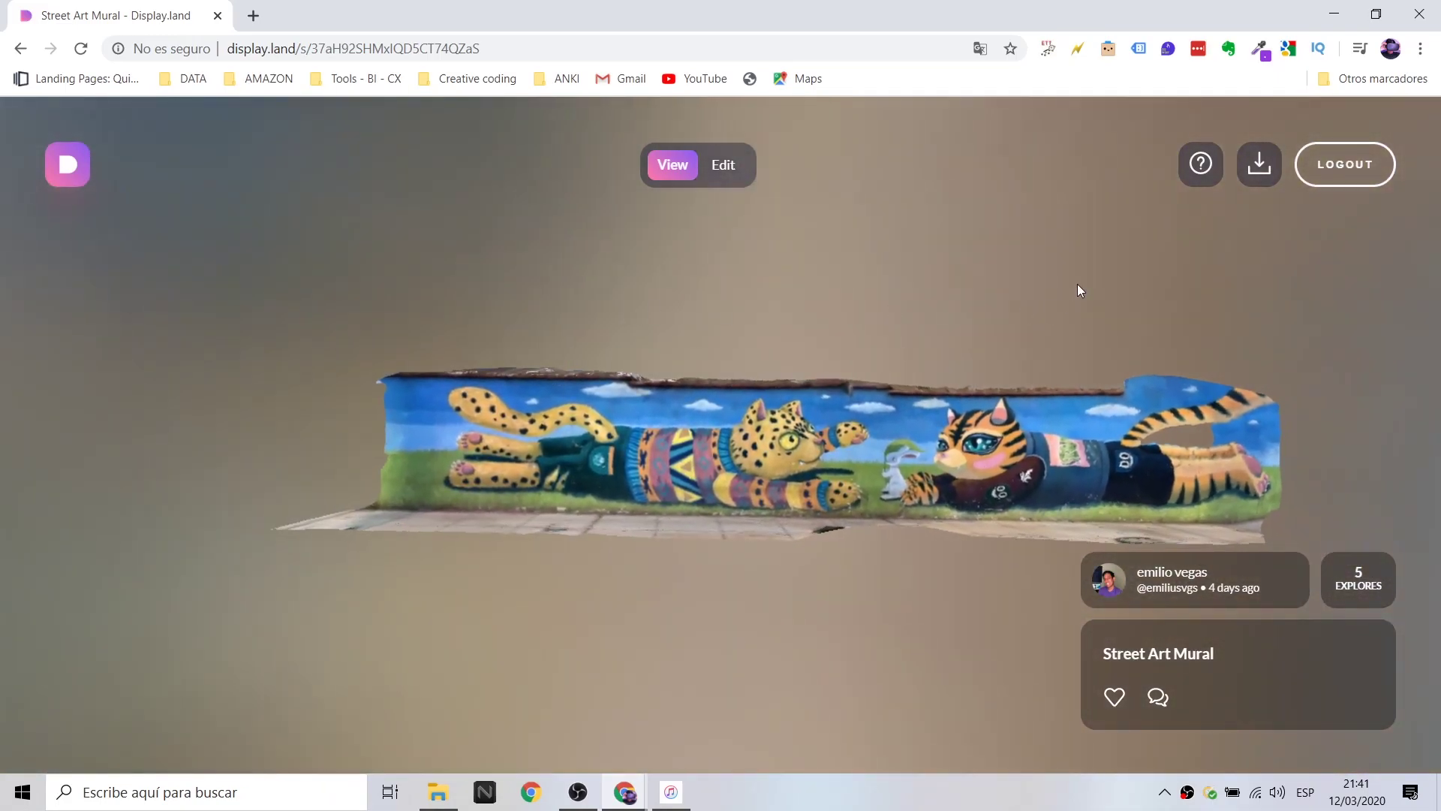
# Download the mural scan first as a GLTF 3D mesh, then as an OBJ 3D mesh.
pyautogui.click(1251, 169)
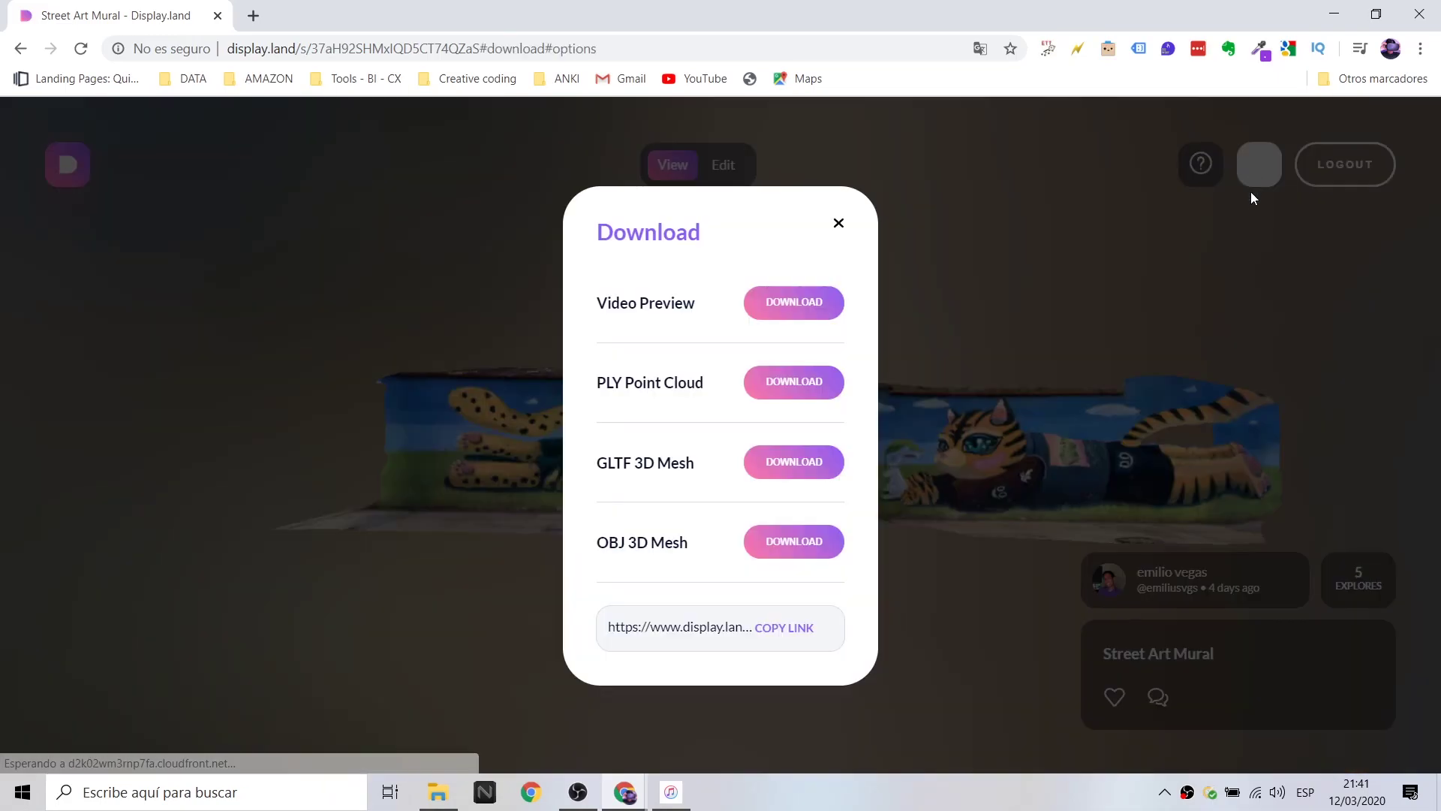
pyautogui.click(816, 464)
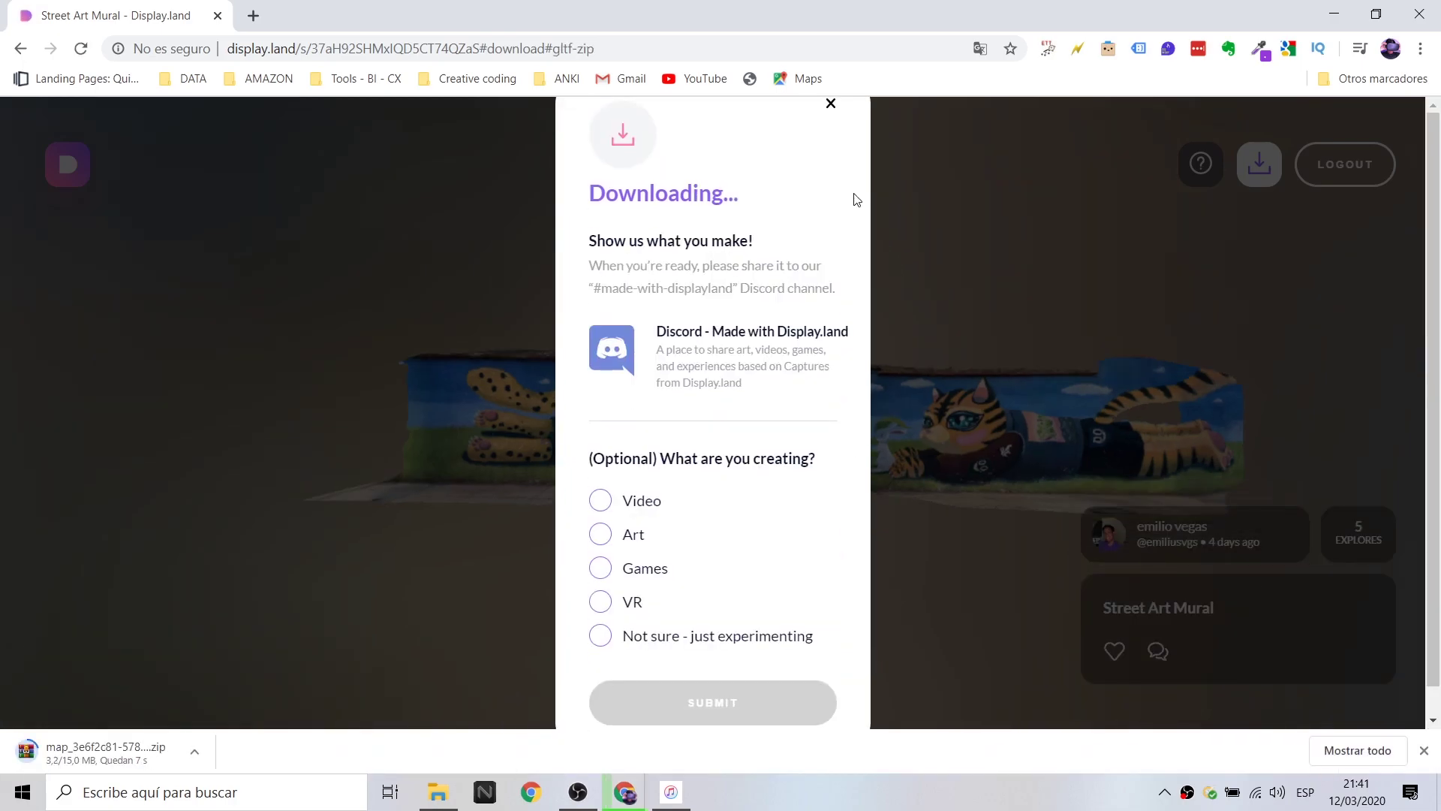
pyautogui.click(831, 103)
pyautogui.click(1258, 167)
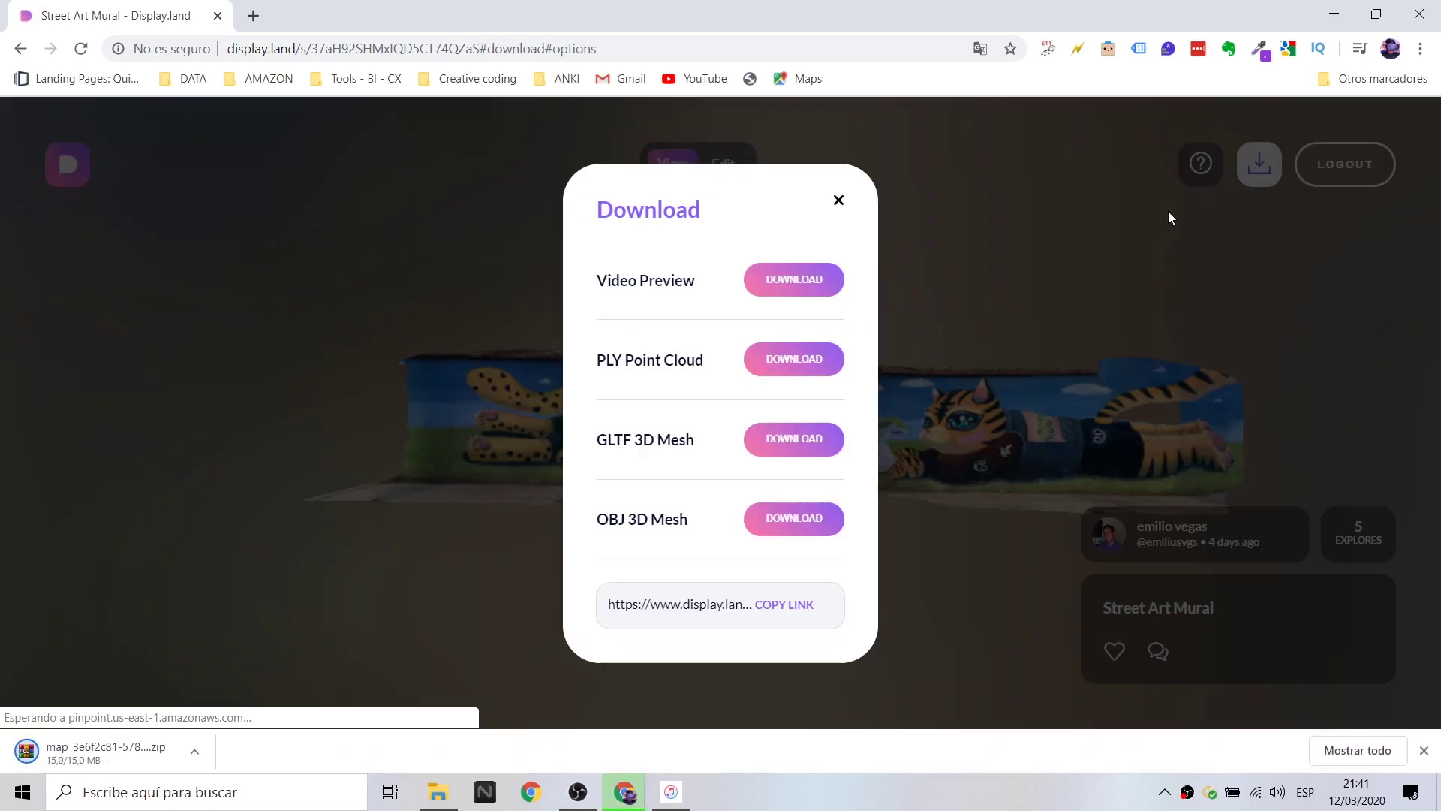
pyautogui.click(783, 520)
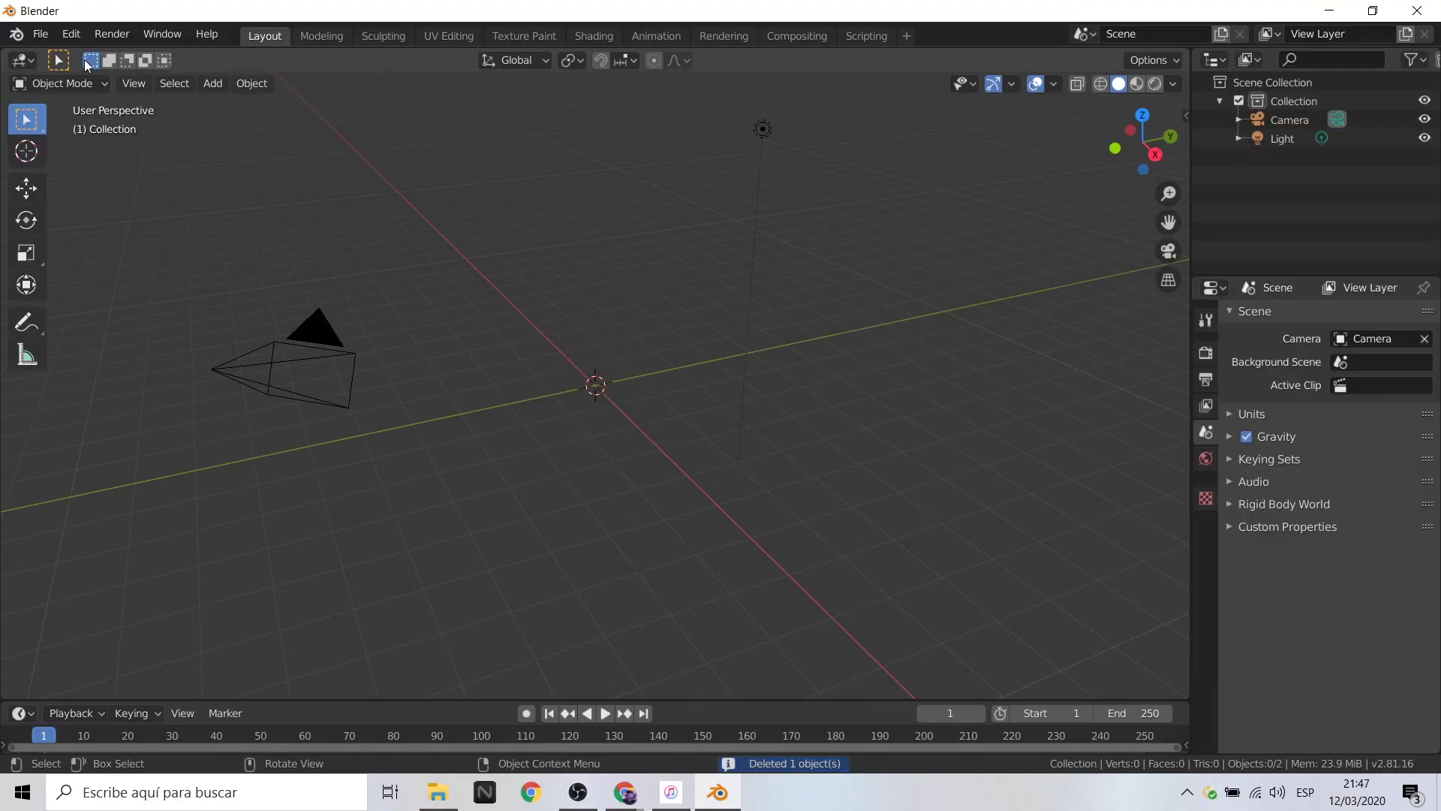
# Import densified_mesh_textured.obj from the downloaded mesh folder as a Wavefront OBJ.
pyautogui.click(40, 34)
pyautogui.click(338, 436)
pyautogui.click(758, 169)
pyautogui.write('D:\\Proyecto Emiliusvgs\\Display Land Portal 2 -\\cat\\')
pyautogui.press('Return')
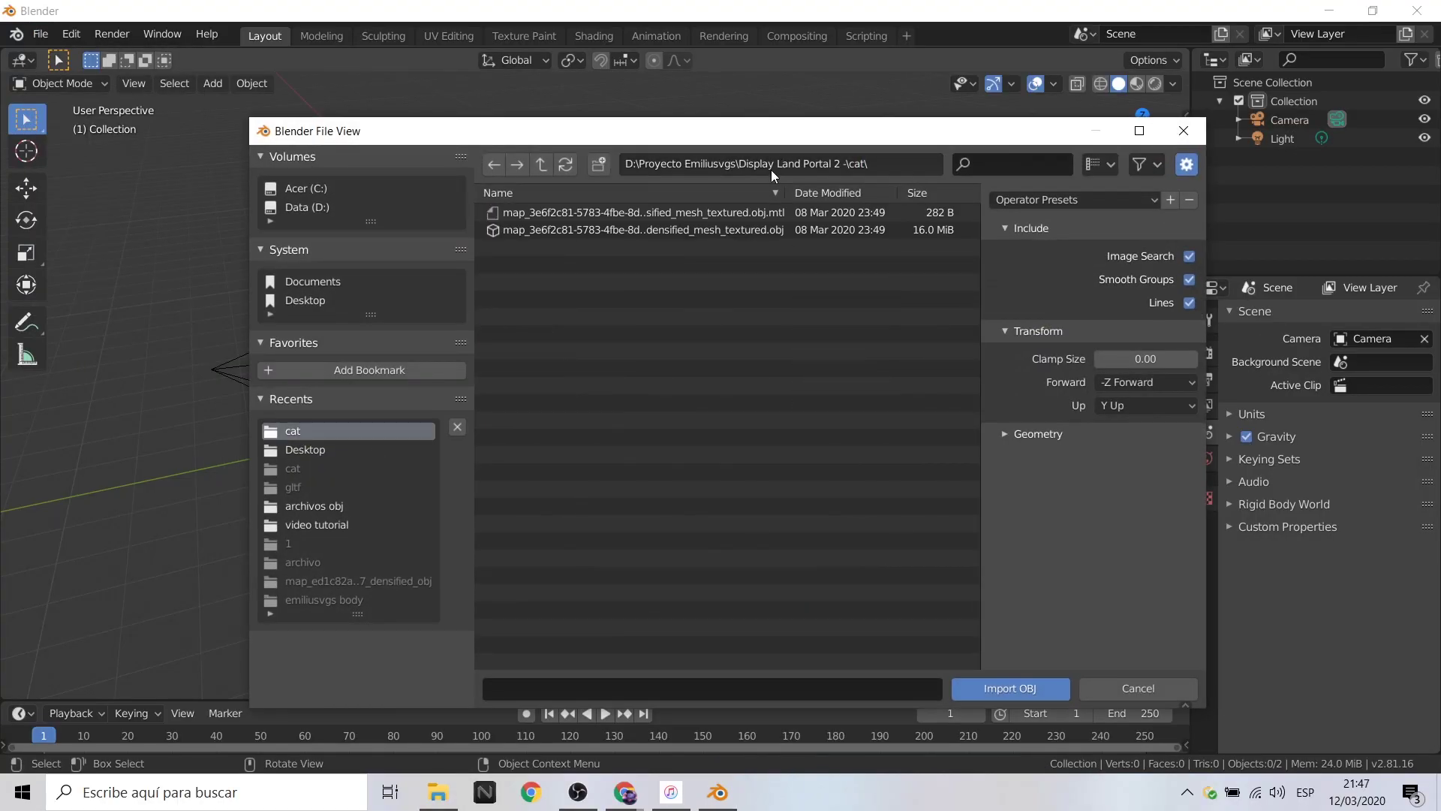
pyautogui.click(600, 230)
pyautogui.click(1008, 686)
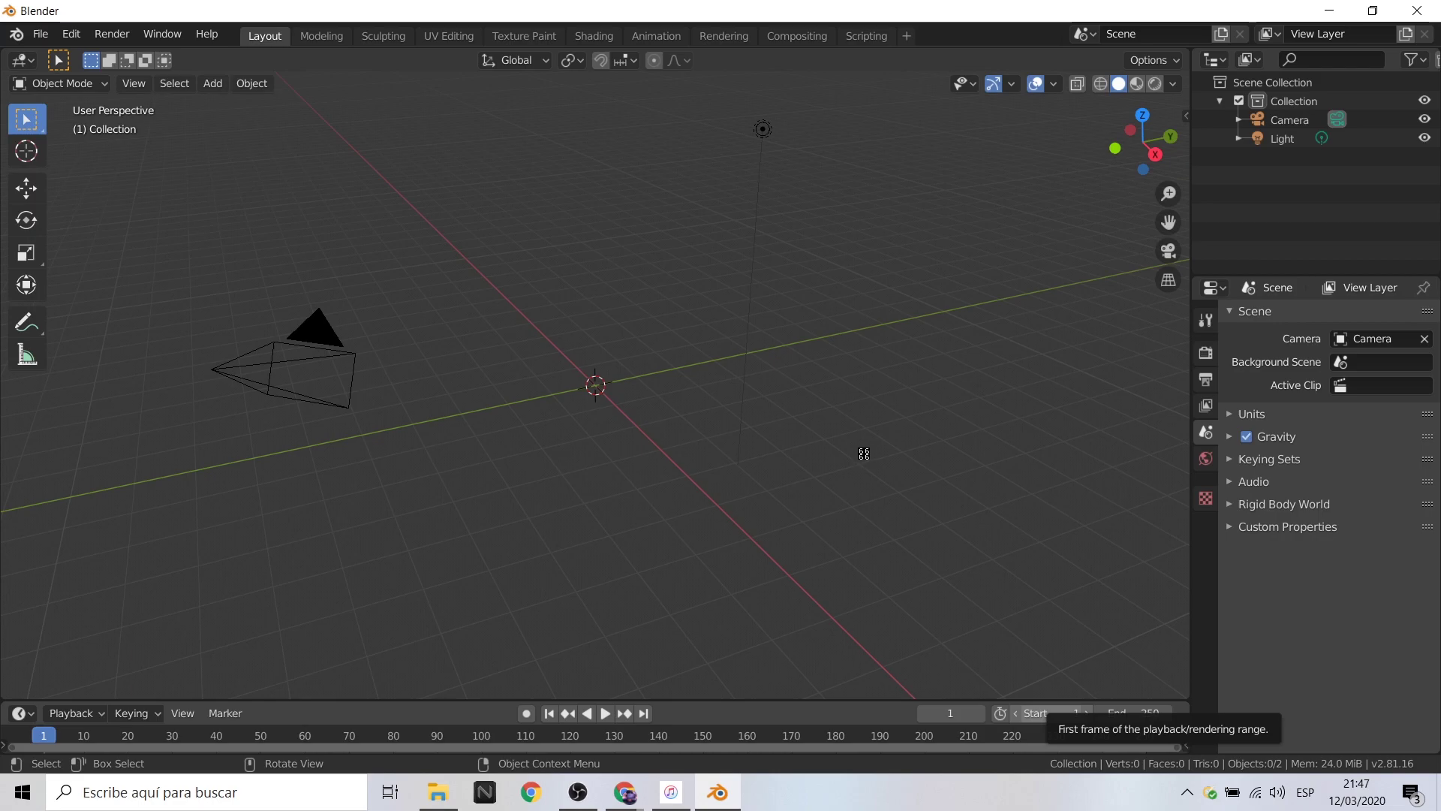
# Show the mural with its photo texture in Material Preview and select the mesh.
pyautogui.moveTo(861, 452)
pyautogui.mouseDown(button='middle')
pyautogui.moveTo(873, 501)
pyautogui.moveTo(1043, 560)
pyautogui.moveTo(1001, 509)
pyautogui.mouseUp(button='middle')
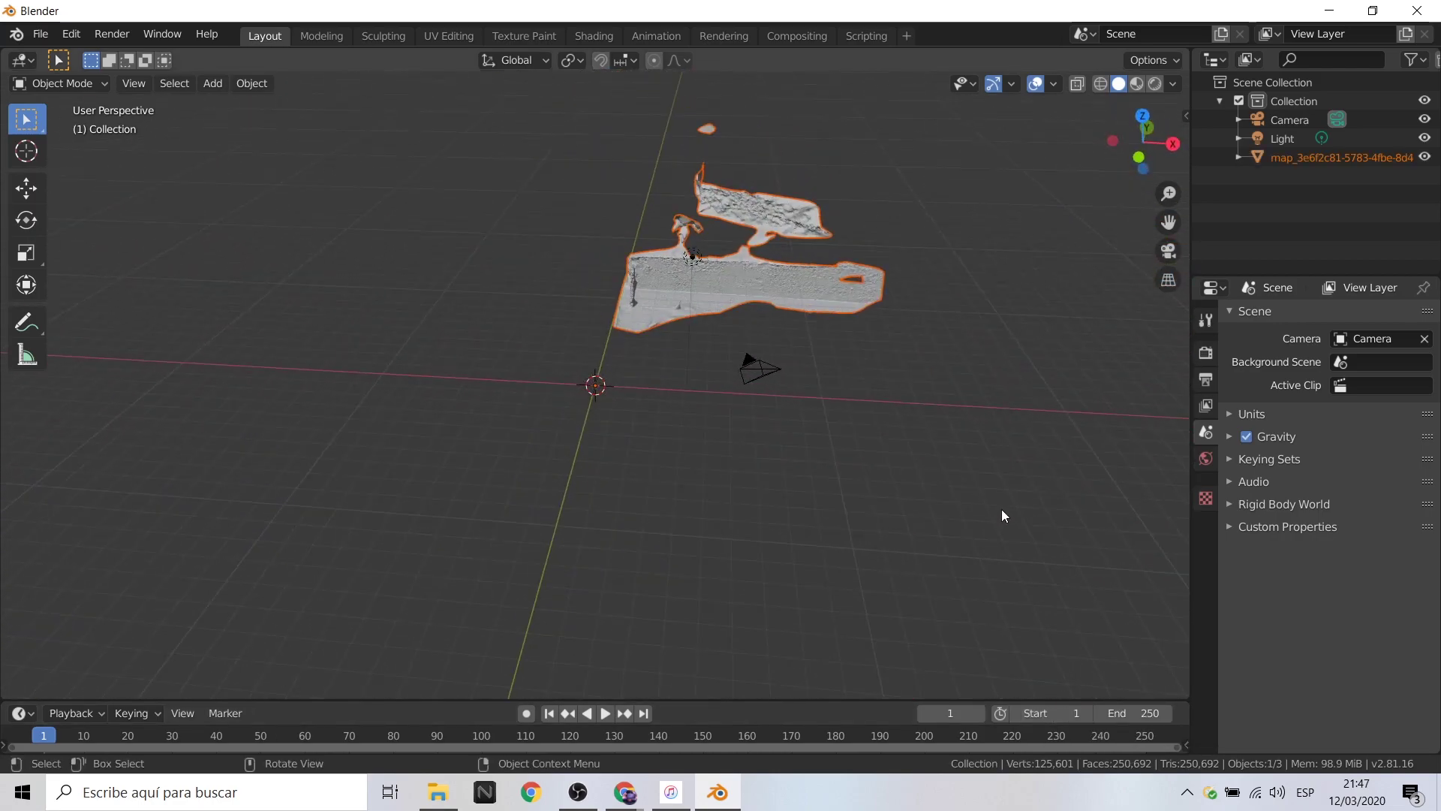
pyautogui.scroll(5, 1001, 509)
pyautogui.scroll(-2, 956, 434)
pyautogui.click(772, 151)
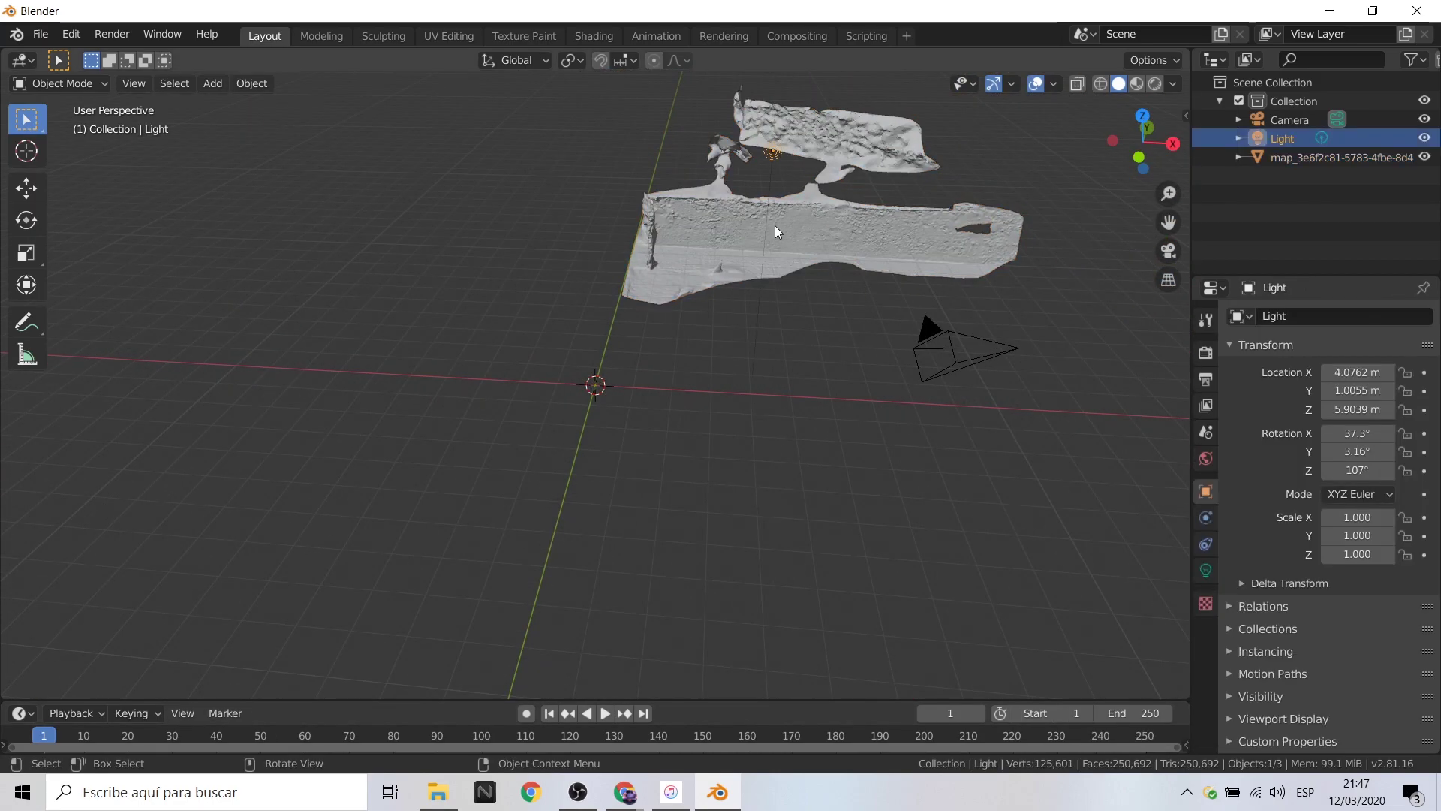
pyautogui.click(1137, 83)
pyautogui.click(811, 312)
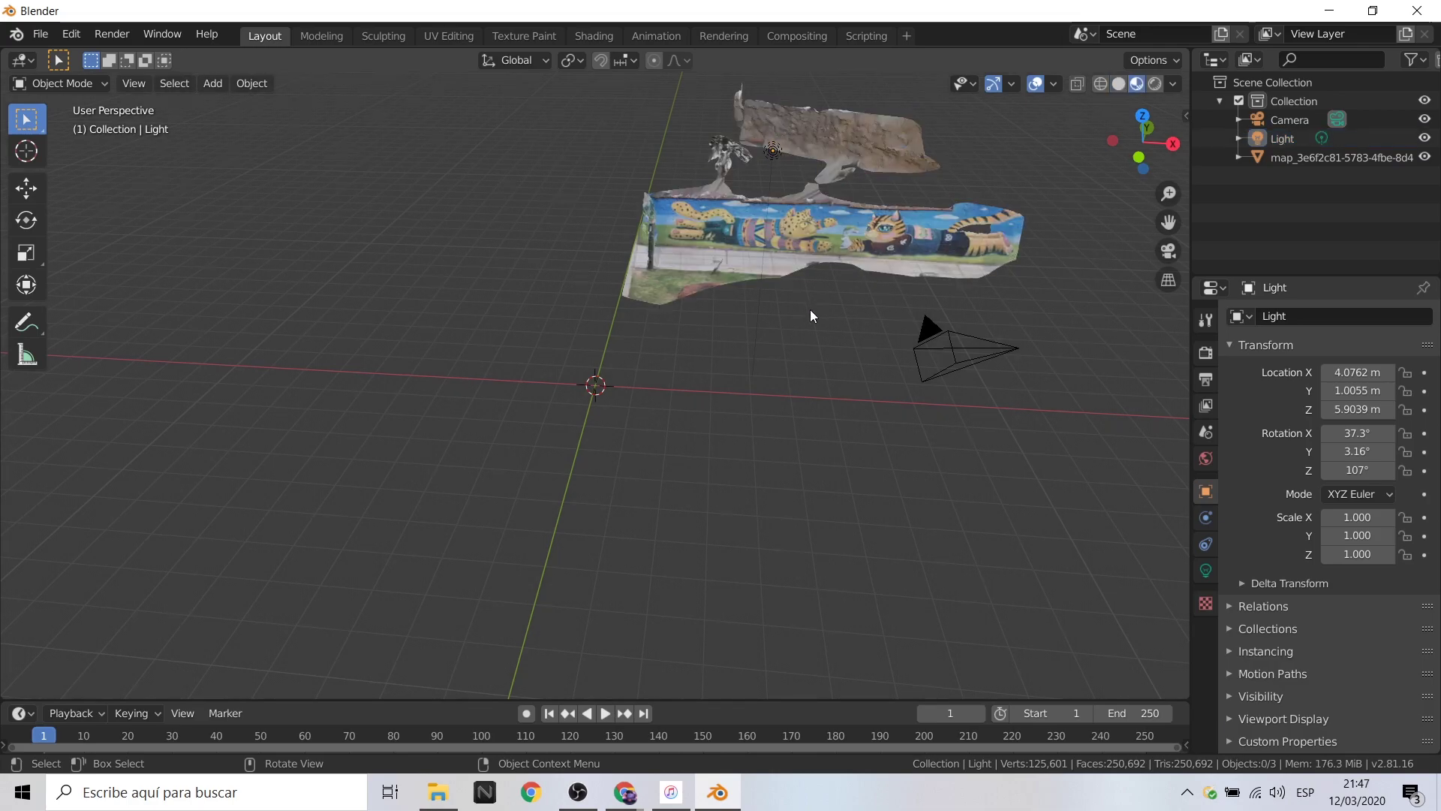
pyautogui.click(781, 109)
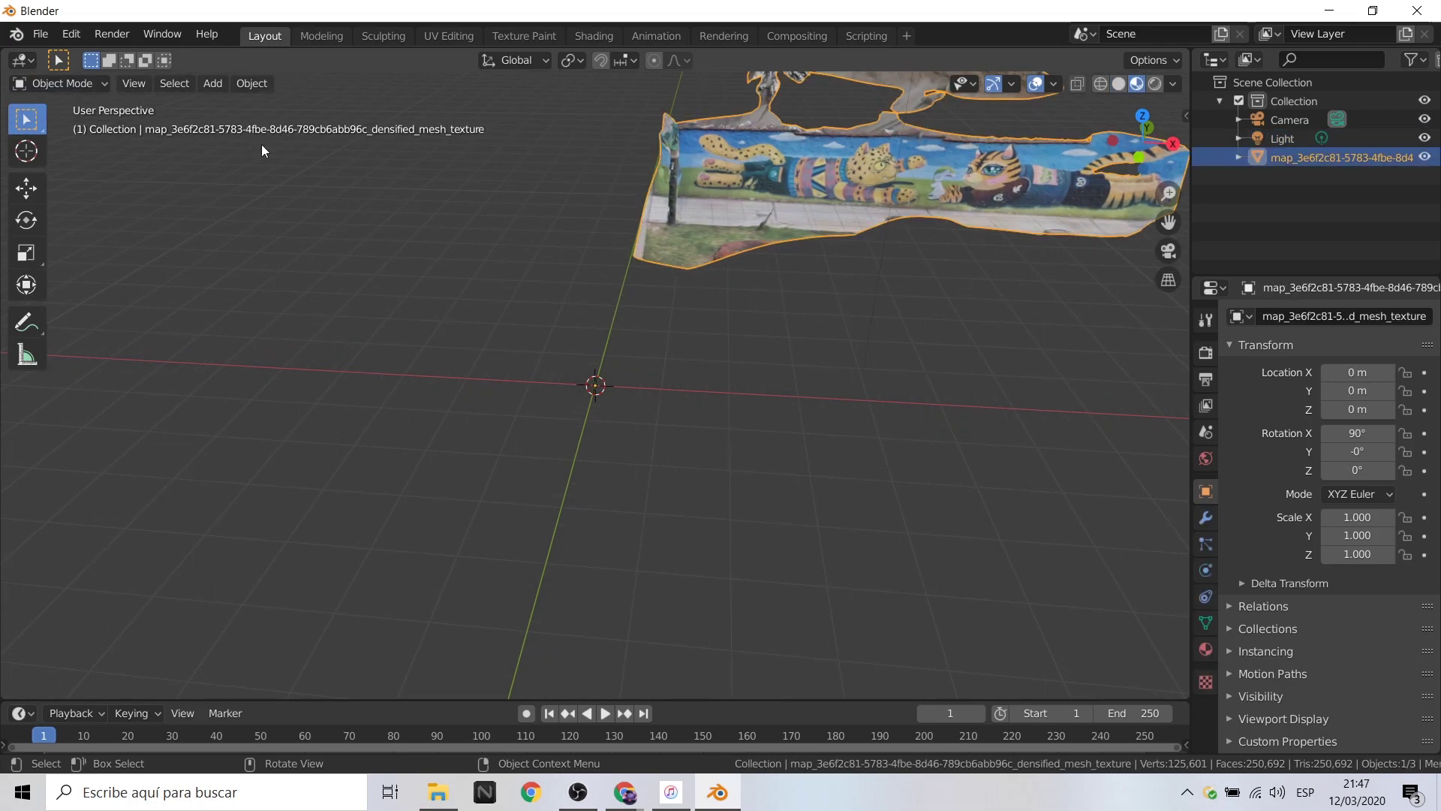
pyautogui.click(60, 83)
# Delete the stray scanned points above the wall, undoing an accidental resize.
pyautogui.press('Tab')
pyautogui.scroll(-3, 785, 316)
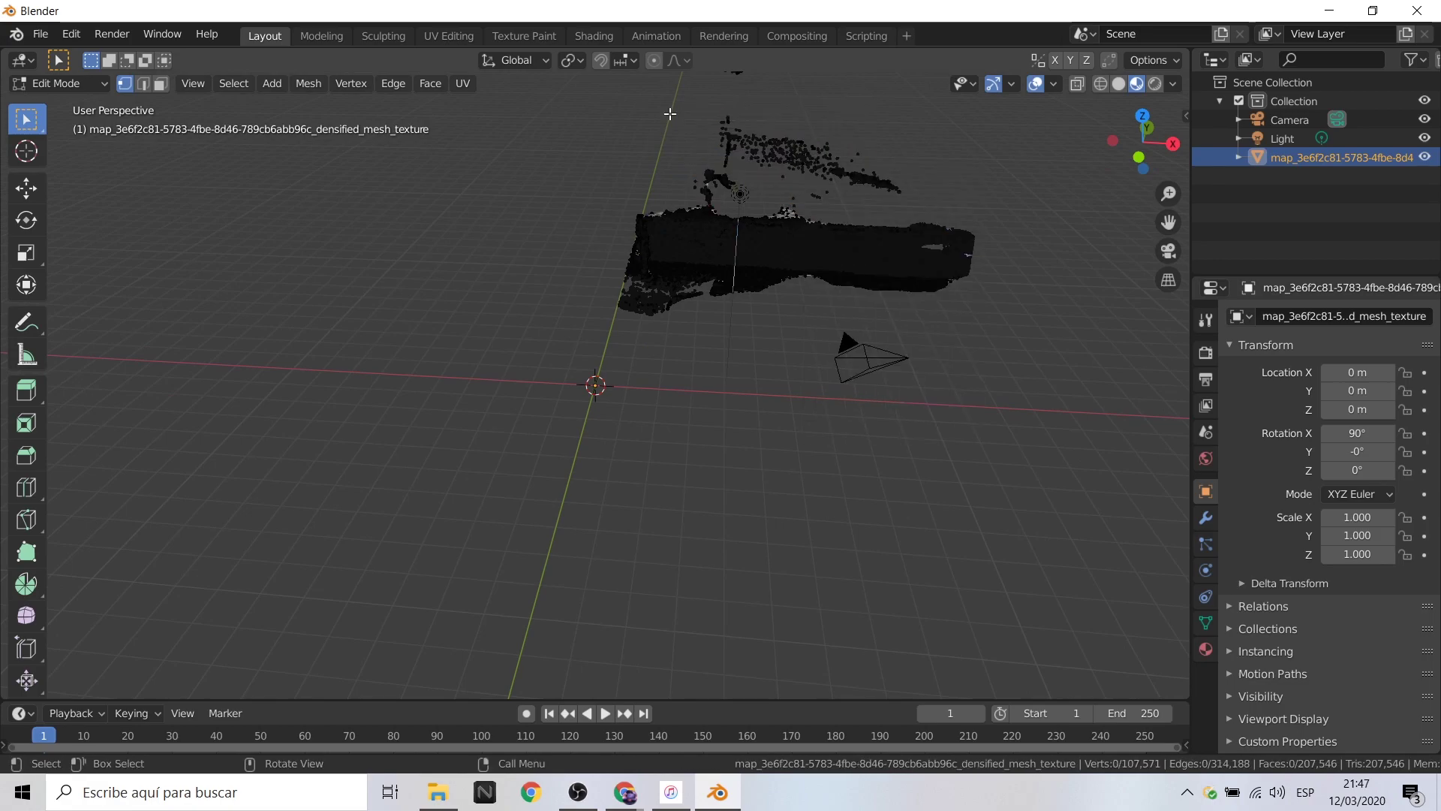
pyautogui.scroll(-2, 786, 316)
pyautogui.moveTo(843, 274); pyautogui.dragTo(595, 103)
pyautogui.press('x')
pyautogui.click(685, 145)
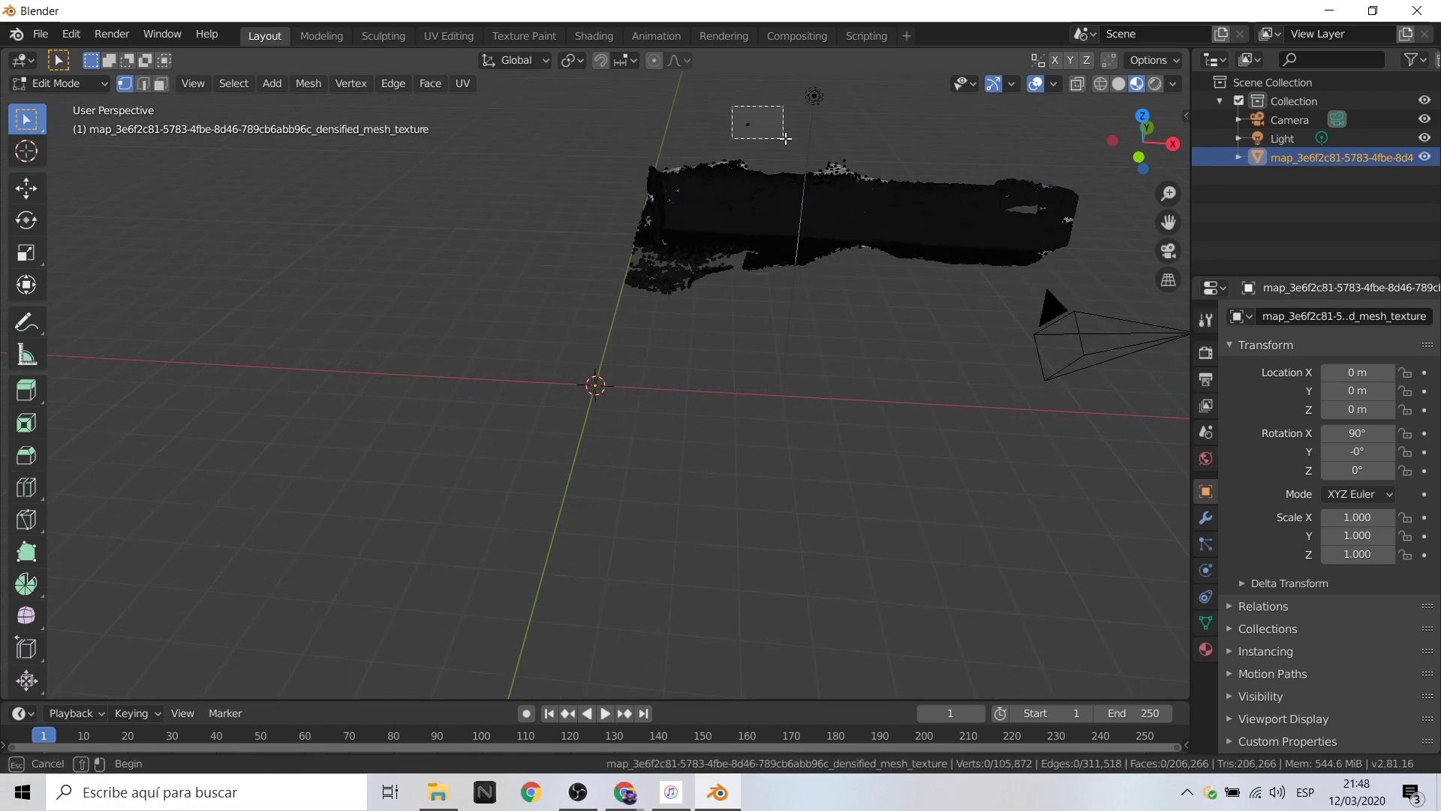
pyautogui.press('Tab')
pyautogui.press('s')
pyautogui.hotkey('ctrl', 'z')
# Delete the stray patch beside the wall and other loose vertices around it.
pyautogui.press('Tab')
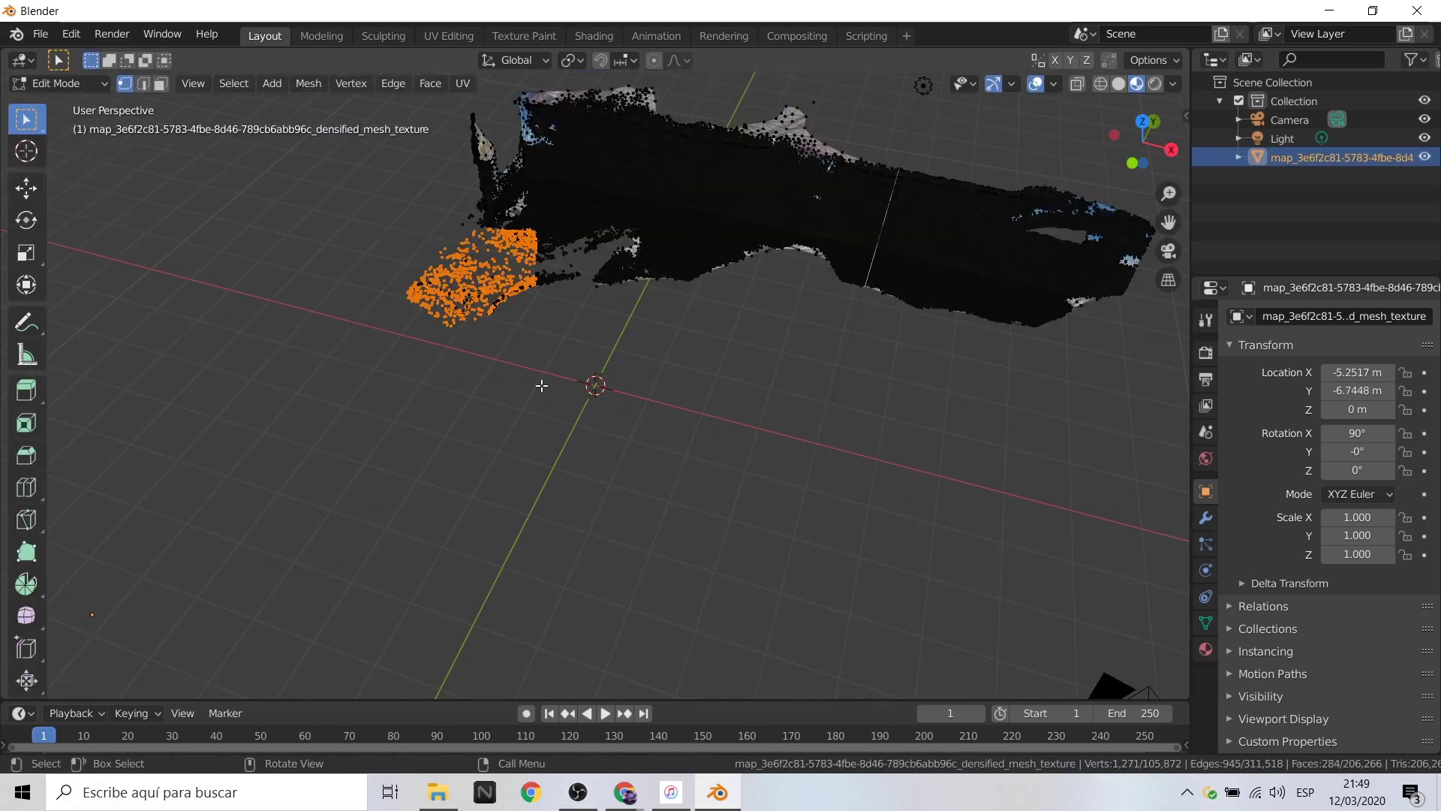
pyautogui.moveTo(819, 287); pyautogui.dragTo(980, 545)
pyautogui.press('x')
pyautogui.click(909, 383)
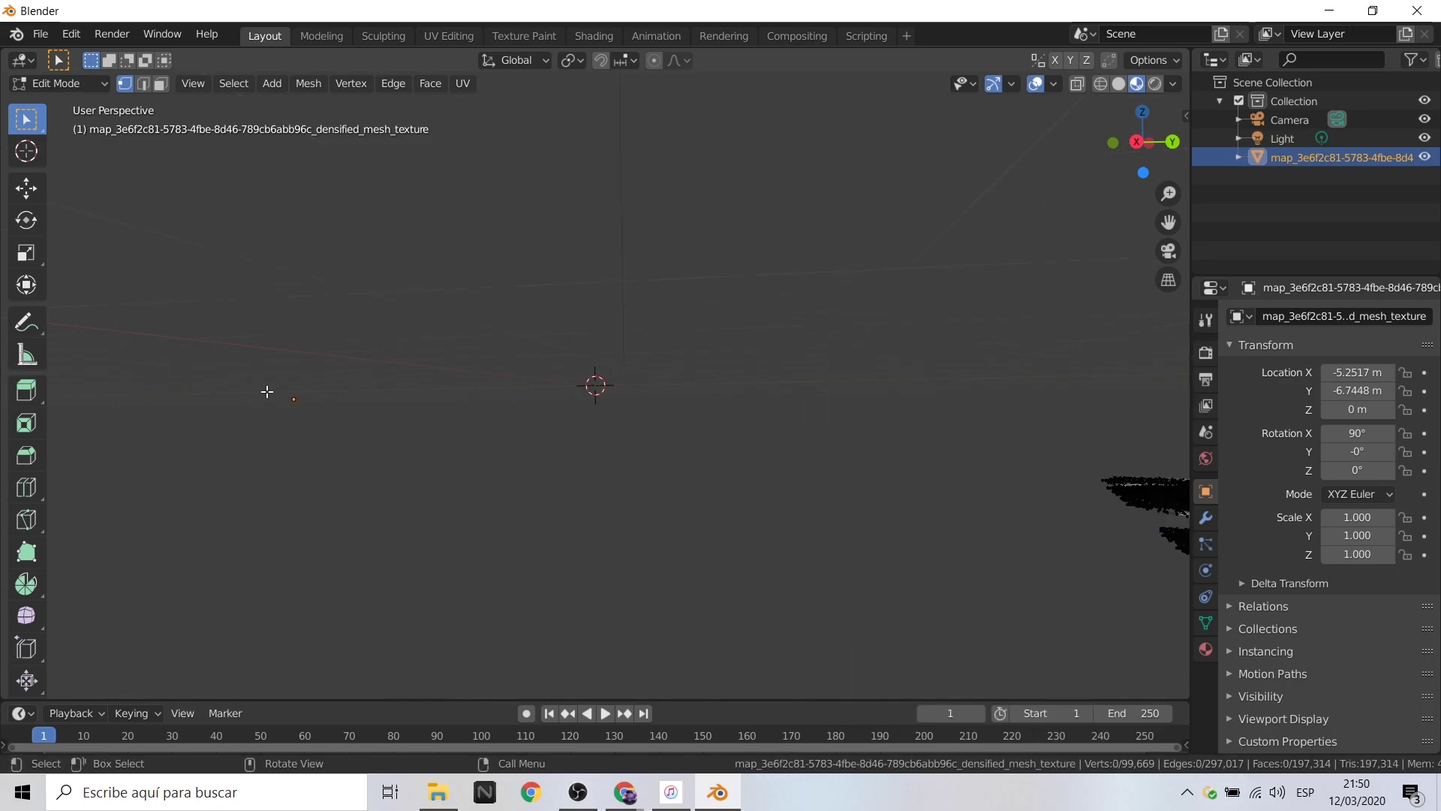
pyautogui.moveTo(931, 451)
pyautogui.mouseDown(button='middle')
pyautogui.moveTo(932, 530)
pyautogui.moveTo(676, 296)
pyautogui.mouseUp(button='middle')
pyautogui.moveTo(675, 296)
pyautogui.mouseDown()
pyautogui.moveTo(380, 200)
pyautogui.moveTo(995, 262)
pyautogui.mouseUp()
pyautogui.press('x')
pyautogui.click(413, 205)
pyautogui.press('x')
pyautogui.click(995, 261)
pyautogui.moveTo(995, 261)
pyautogui.mouseDown(button='middle')
pyautogui.moveTo(647, 206)
pyautogui.moveTo(376, 334)
pyautogui.moveTo(405, 343)
pyautogui.moveTo(363, 324)
pyautogui.mouseUp(button='middle')
pyautogui.press('Tab')
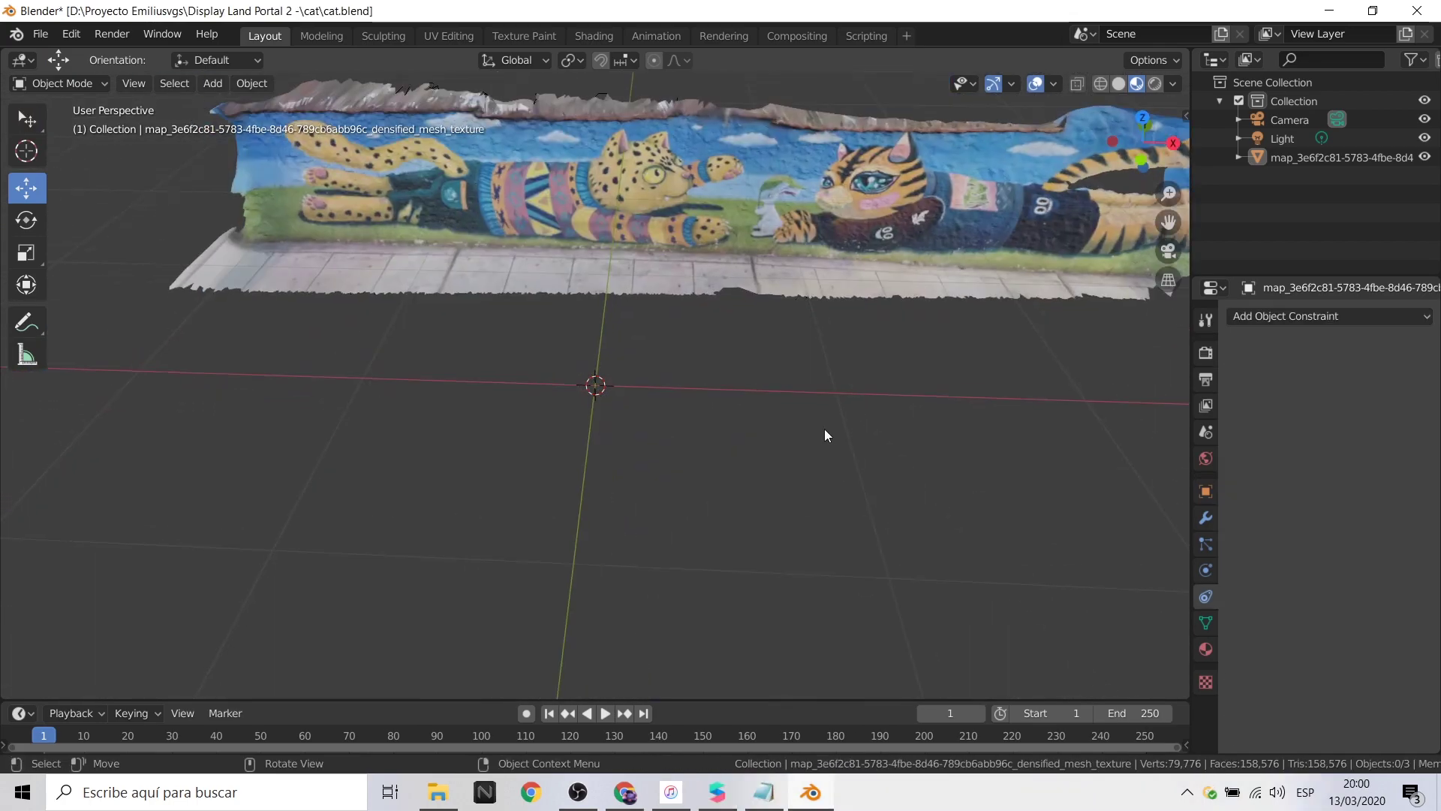
pyautogui.press('Tab')
# Viewing the mesh edge-on, delete the thin strips behind and along the wall.
pyautogui.moveTo(825, 435)
pyautogui.mouseDown(button='middle')
pyautogui.moveTo(817, 270)
pyautogui.moveTo(648, 329)
pyautogui.moveTo(483, 412)
pyautogui.moveTo(511, 451)
pyautogui.mouseUp(button='middle')
pyautogui.moveTo(466, 633)
pyautogui.mouseDown(button='middle')
pyautogui.moveTo(540, 641)
pyautogui.moveTo(481, 592)
pyautogui.mouseUp(button='middle')
pyautogui.moveTo(481, 592)
pyautogui.mouseDown()
pyautogui.moveTo(443, 345)
pyautogui.moveTo(460, 169)
pyautogui.mouseUp()
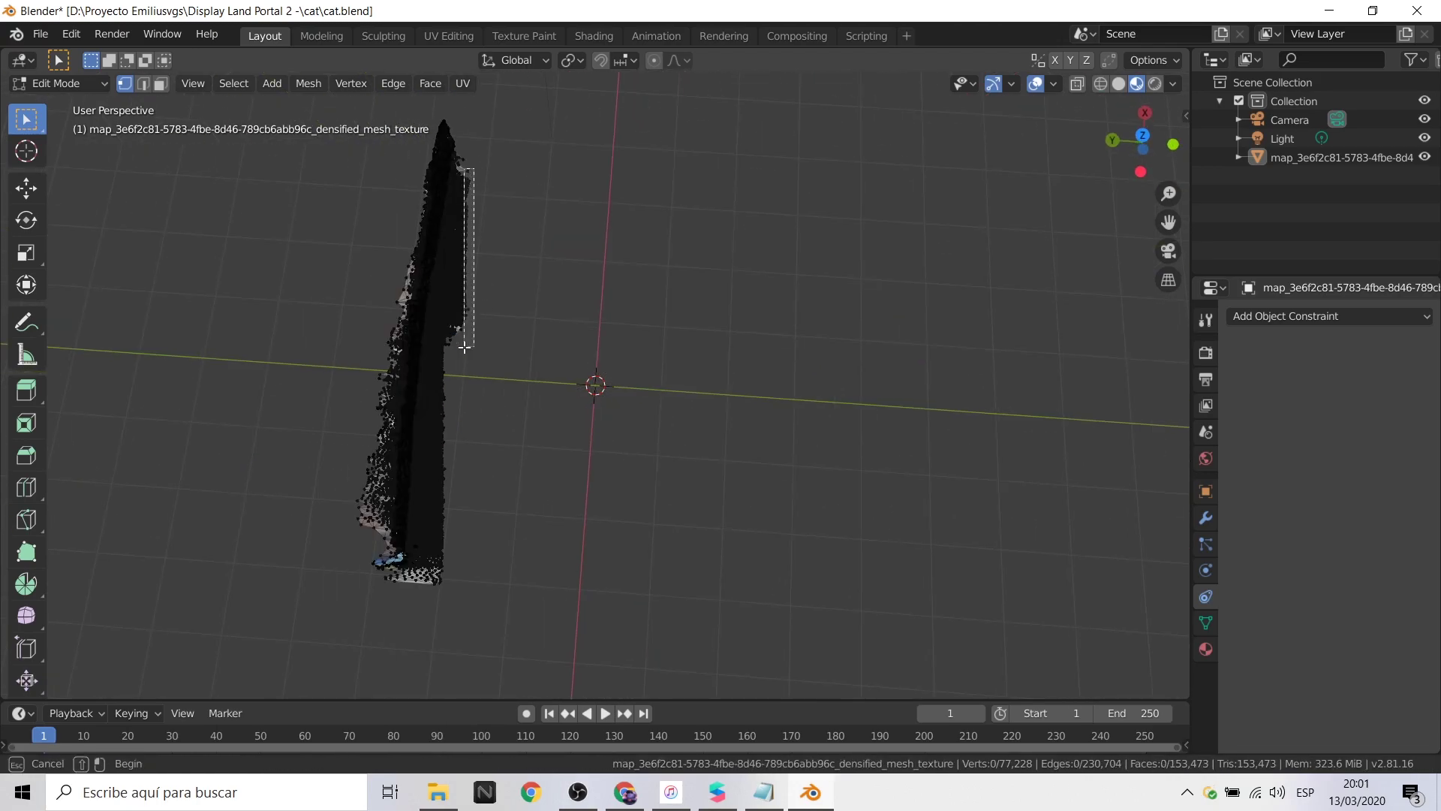
pyautogui.press('x')
pyautogui.click(460, 173)
pyautogui.moveTo(464, 281); pyautogui.dragTo(428, 612)
pyautogui.press('x')
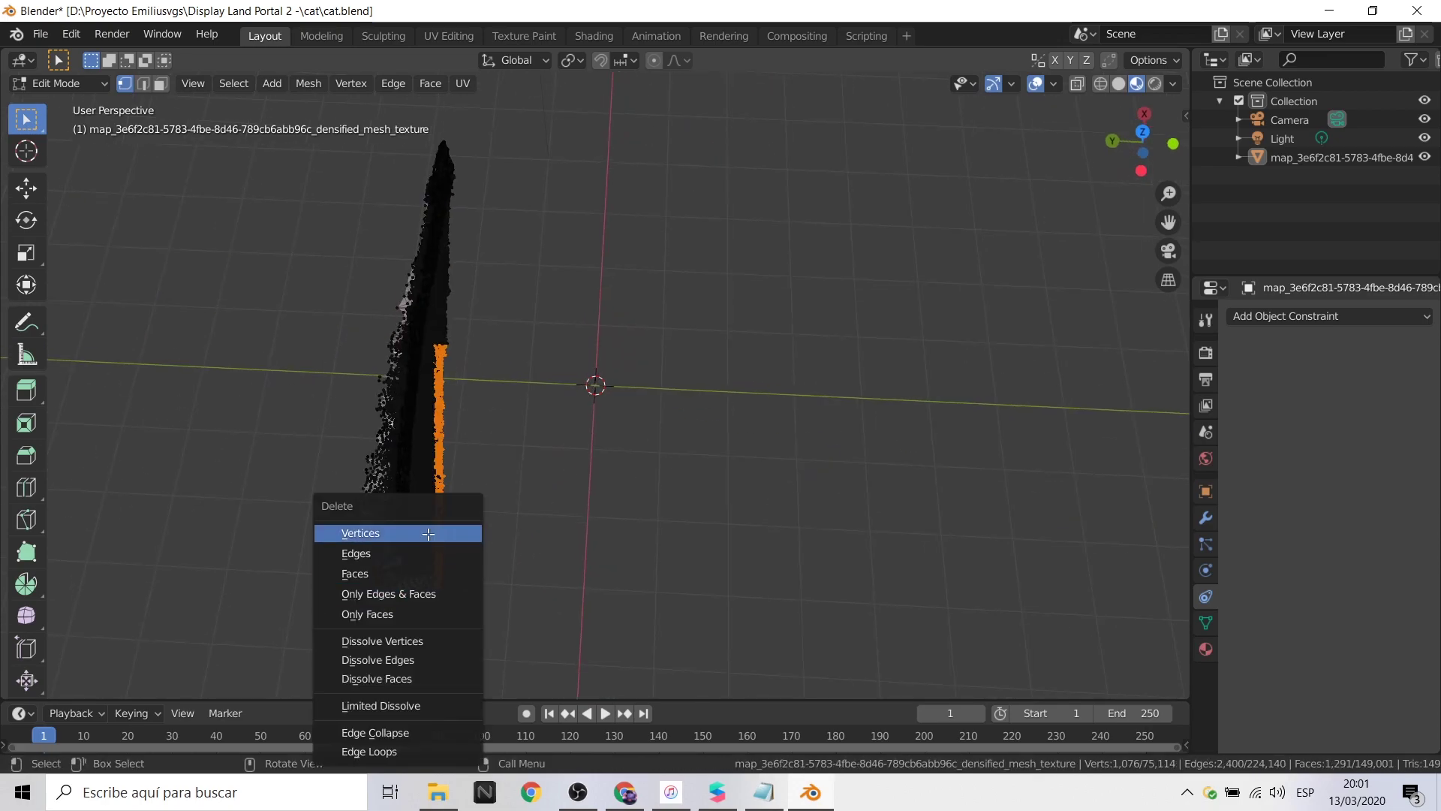
pyautogui.click(418, 530)
# Delete the second stray strip and check the textured mural in Object Mode.
pyautogui.moveTo(428, 529)
pyautogui.mouseDown(button='middle')
pyautogui.moveTo(628, 505)
pyautogui.moveTo(450, 589)
pyautogui.moveTo(400, 648)
pyautogui.mouseUp(button='middle')
pyautogui.click(399, 649)
pyautogui.moveTo(411, 375); pyautogui.dragTo(395, 643)
pyautogui.moveTo(395, 643); pyautogui.dragTo(482, 566, button='middle')
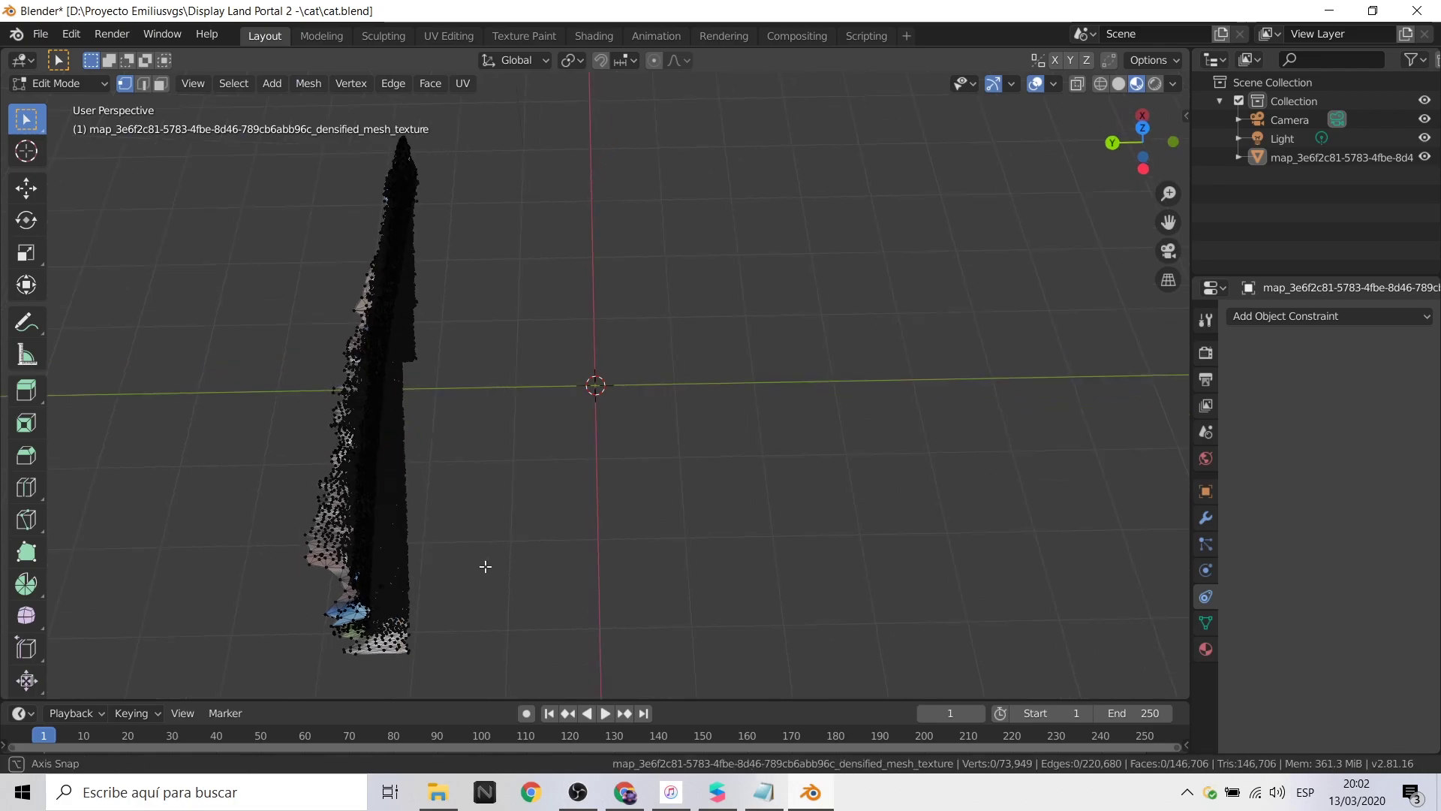
pyautogui.moveTo(428, 672); pyautogui.dragTo(398, 338)
pyautogui.press('x')
pyautogui.click(418, 583)
pyautogui.moveTo(418, 582)
pyautogui.mouseDown(button='middle')
pyautogui.moveTo(400, 515)
pyautogui.moveTo(488, 416)
pyautogui.mouseUp(button='middle')
pyautogui.press('Tab')
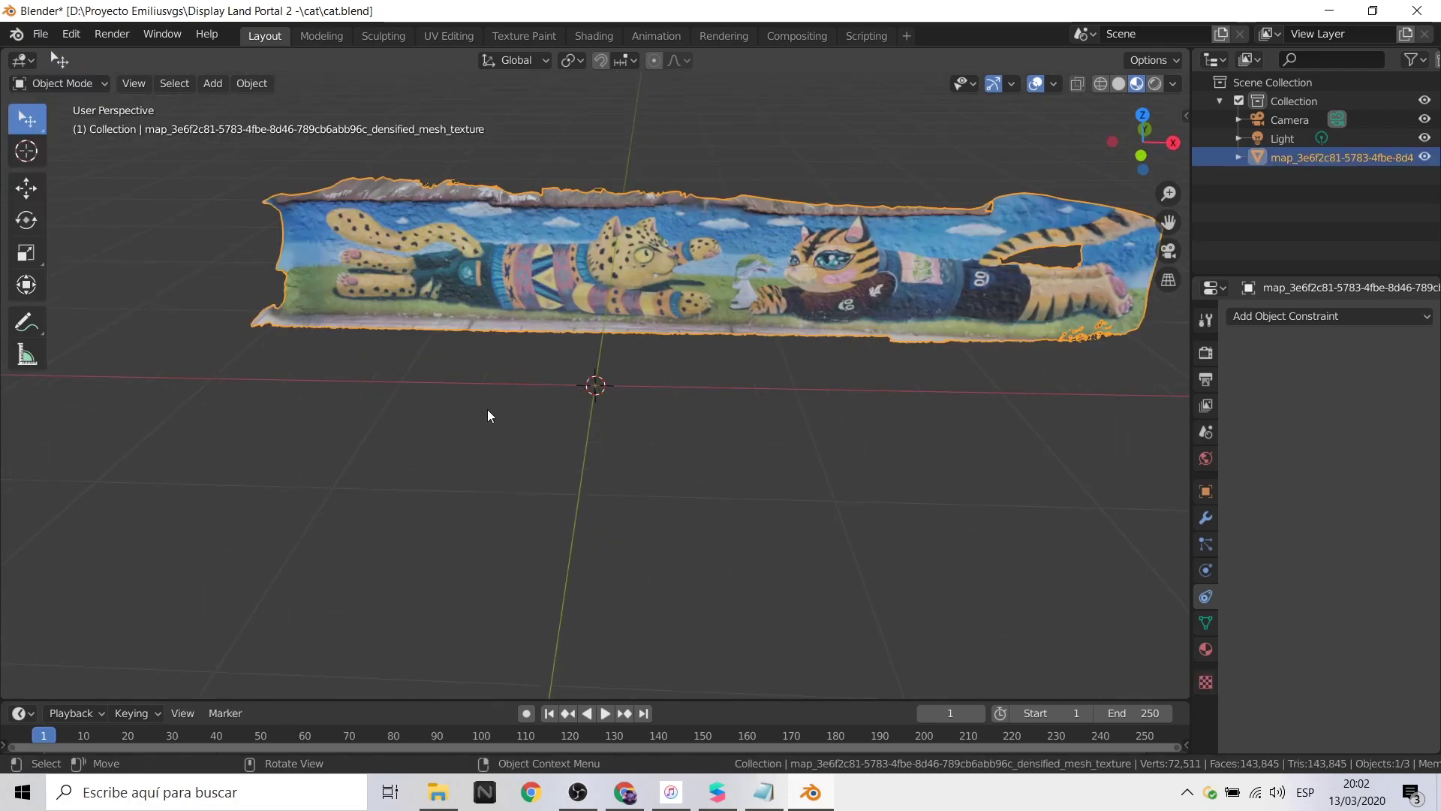
# Delete the stray points along the mural's left edge.
pyautogui.click(60, 83)
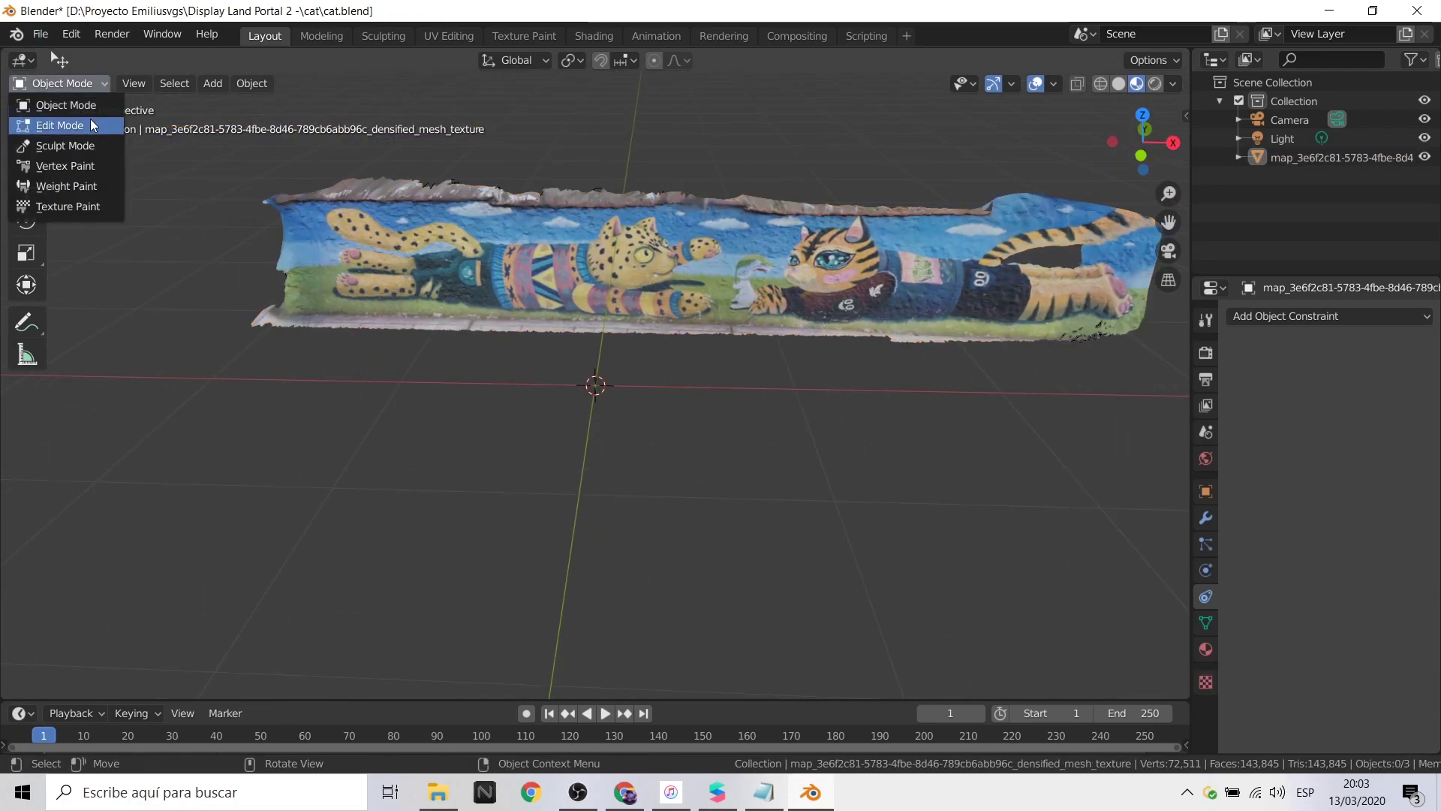
pyautogui.click(63, 122)
pyautogui.moveTo(235, 181); pyautogui.dragTo(324, 366)
pyautogui.press('x')
pyautogui.click(322, 360)
pyautogui.press('Tab')
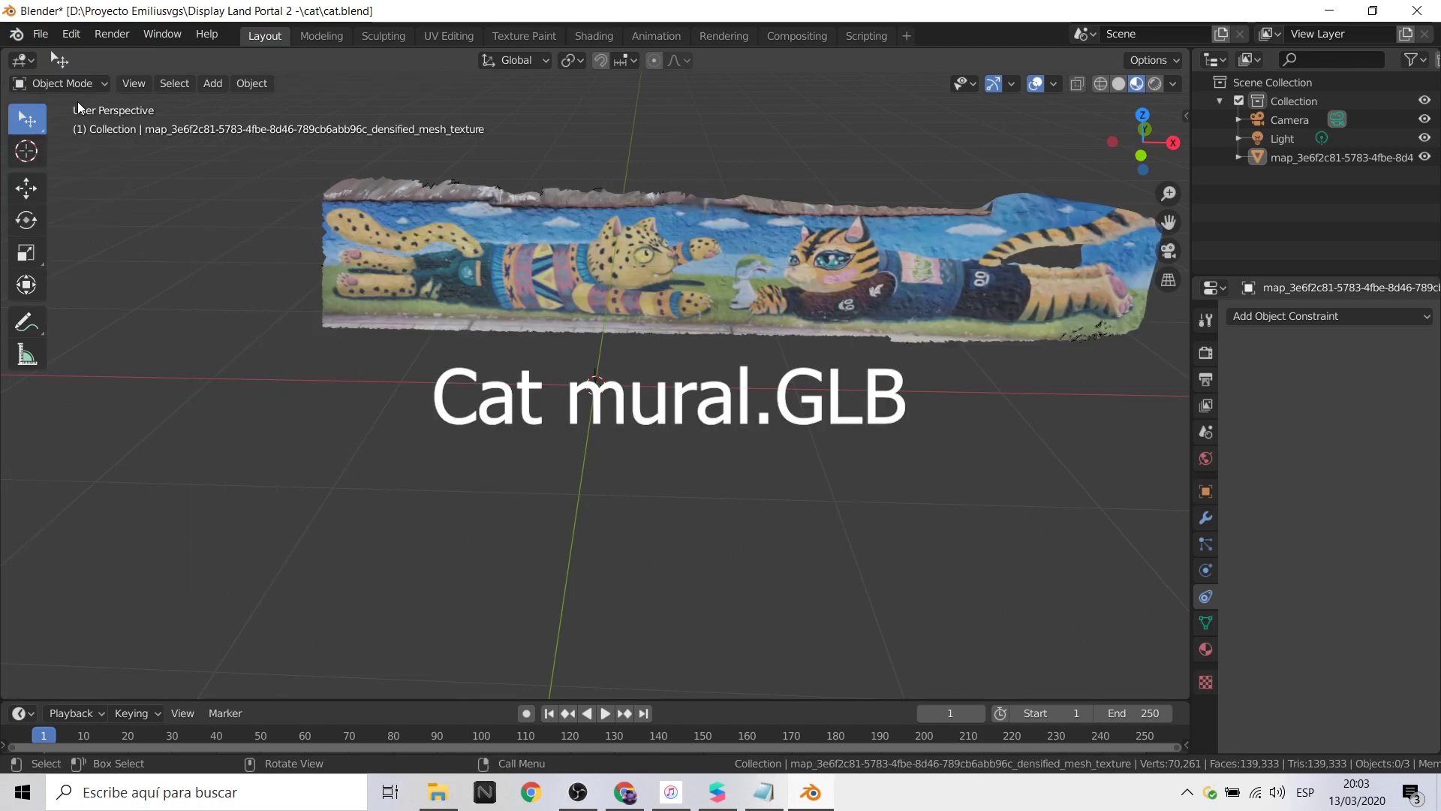
pyautogui.press('Tab')
# Trim the ragged strip of vertices along the top edge of the mural.
pyautogui.moveTo(288, 170); pyautogui.dragTo(691, 203)
pyautogui.press('x')
pyautogui.click(691, 200)
pyautogui.moveTo(402, 161); pyautogui.dragTo(547, 196)
pyautogui.press('Tab')
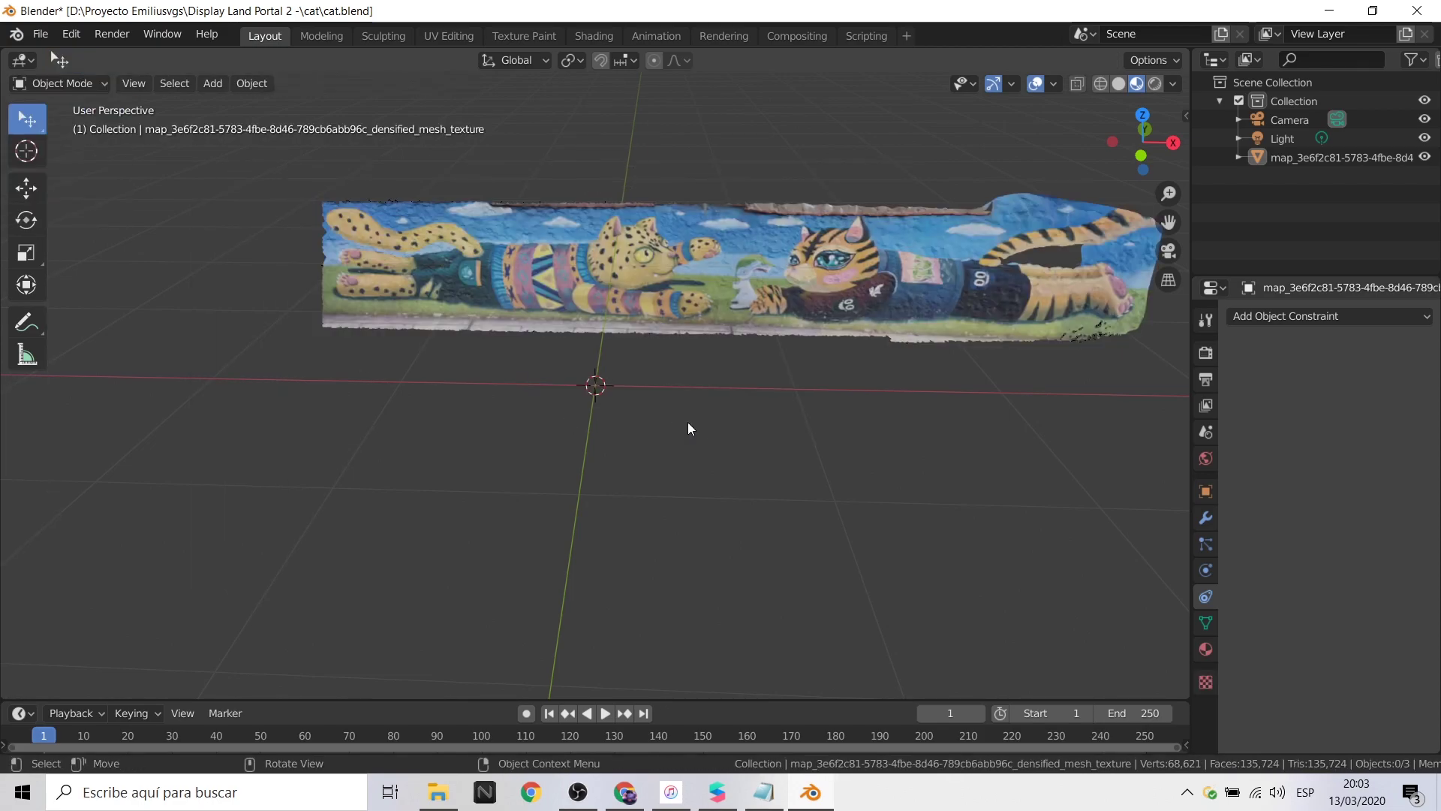
pyautogui.click(60, 83)
pyautogui.click(70, 126)
pyautogui.press('x')
pyautogui.moveTo(635, 178); pyautogui.dragTo(1113, 229)
pyautogui.moveTo(928, 196); pyautogui.dragTo(1057, 194)
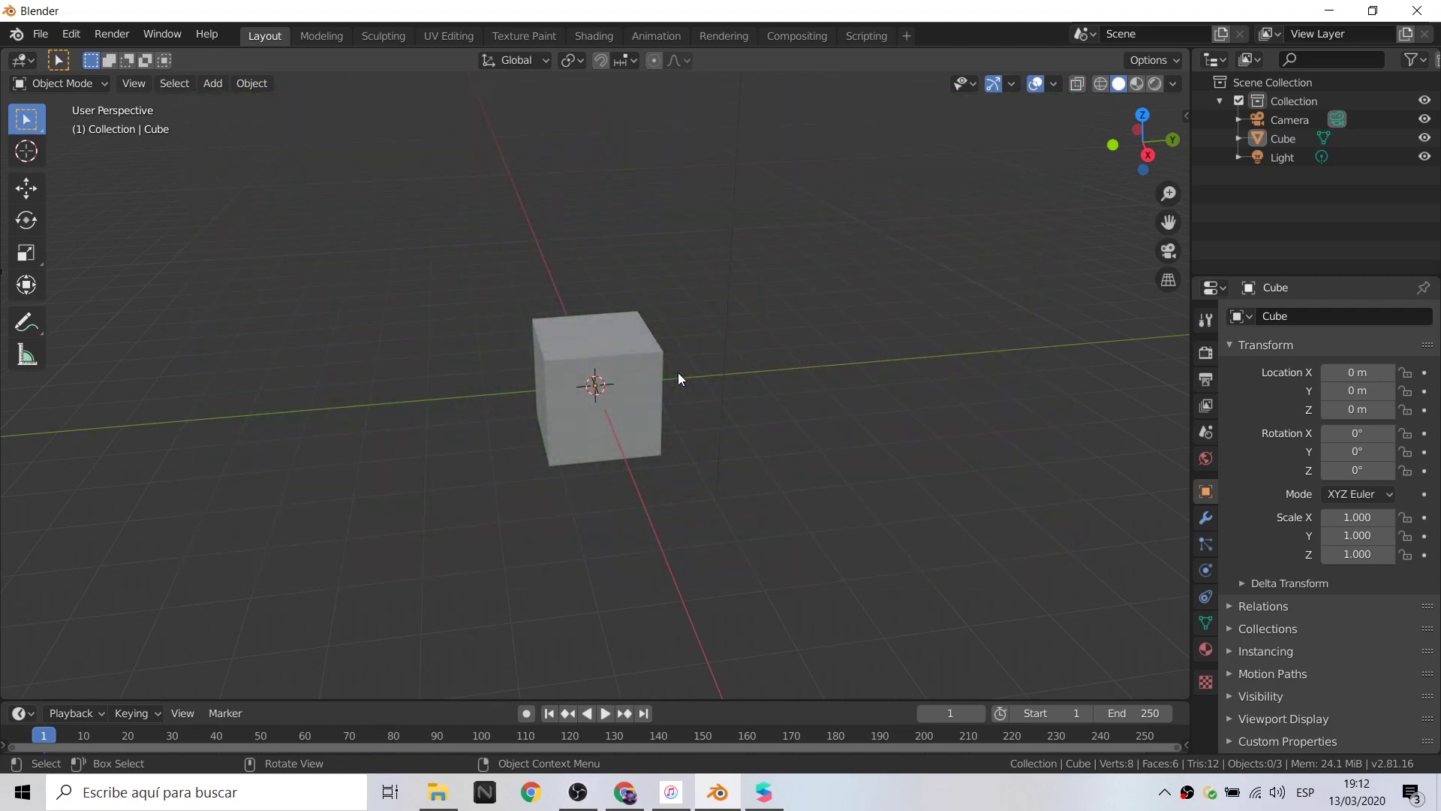
# Delete the default cube and open Blender's Preferences.
pyautogui.click(643, 349)
pyautogui.press('Delete')
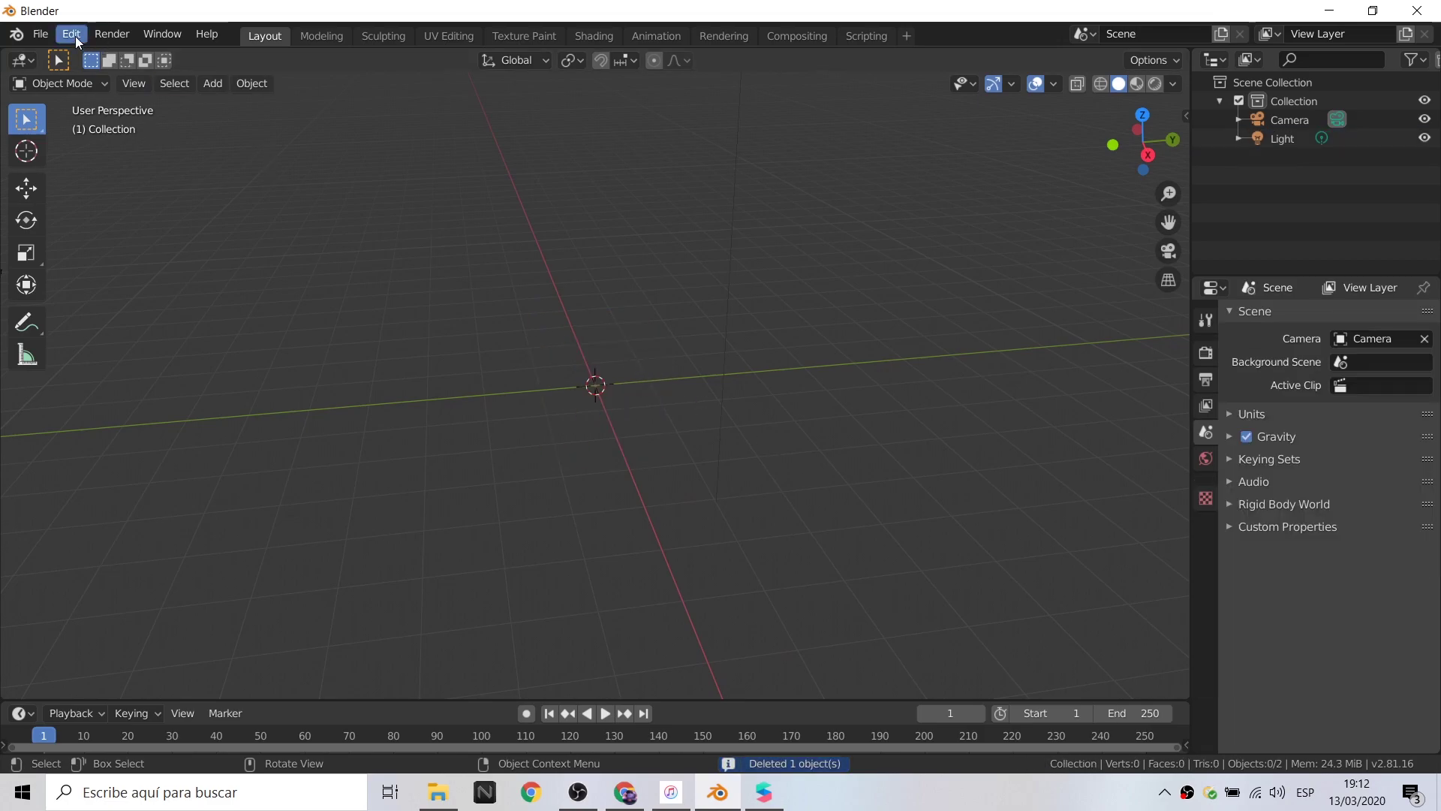
pyautogui.click(75, 37)
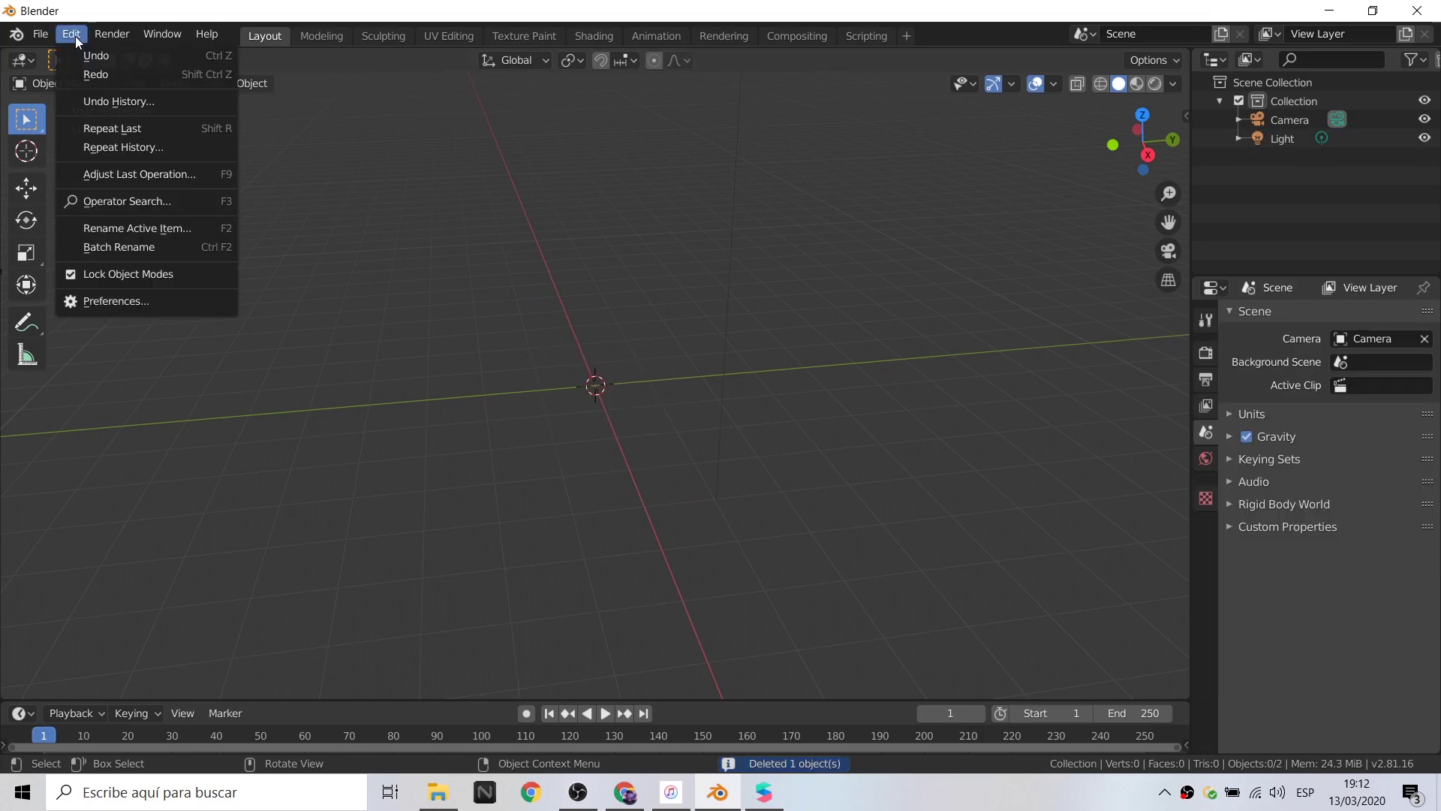
pyautogui.click(101, 301)
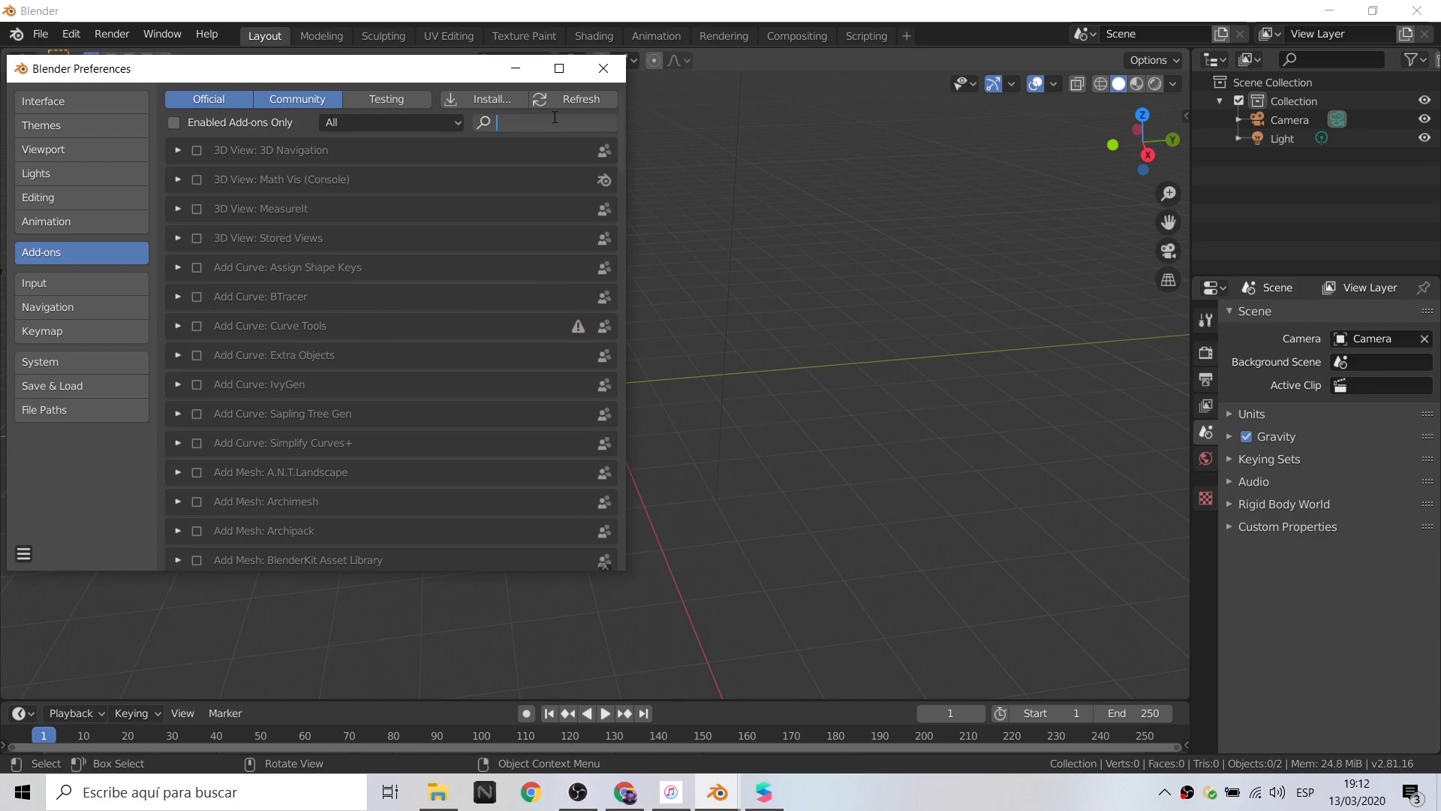
# Search add-ons for 'image' and enable Import-Export: Import Images as Planes.
pyautogui.write('image')
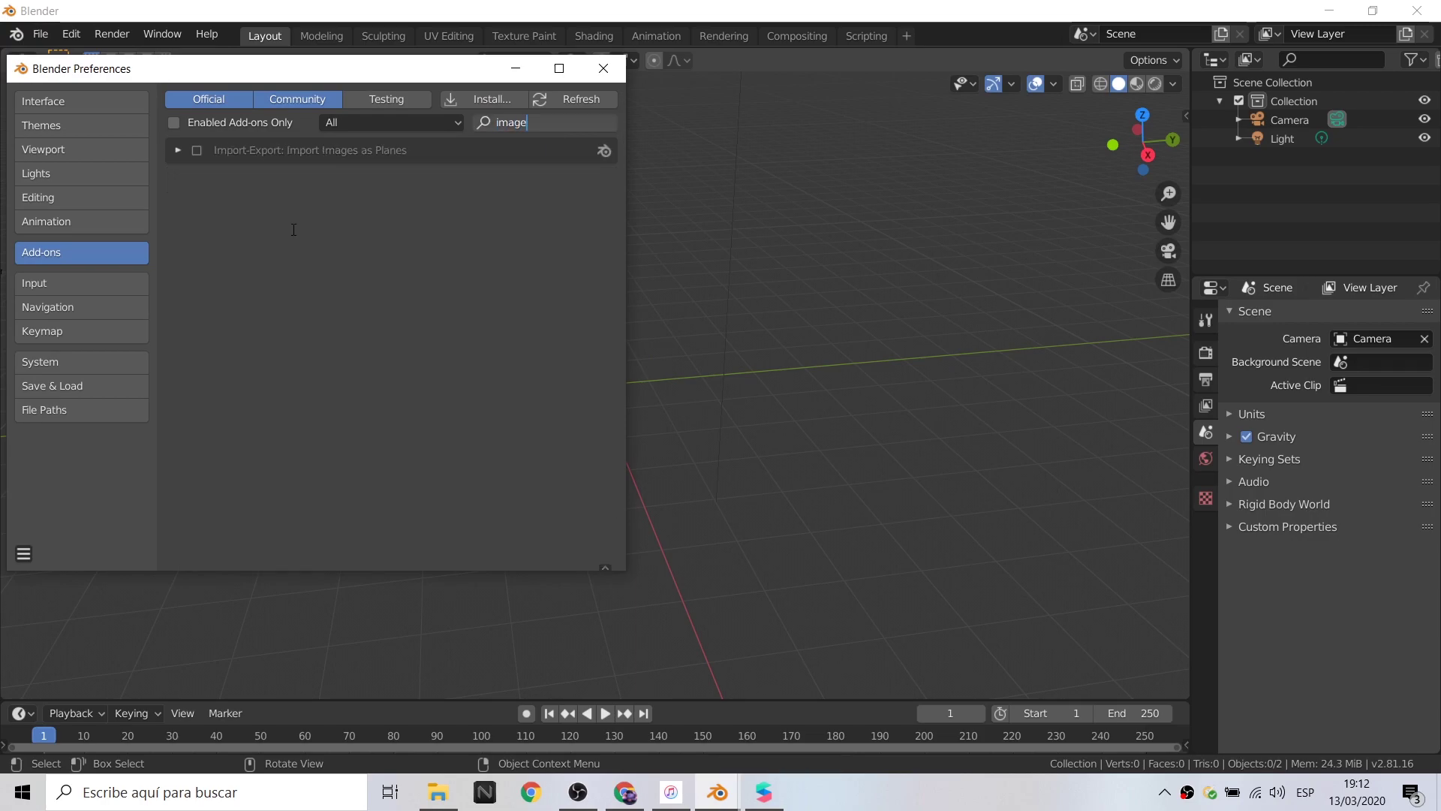
pyautogui.click(178, 150)
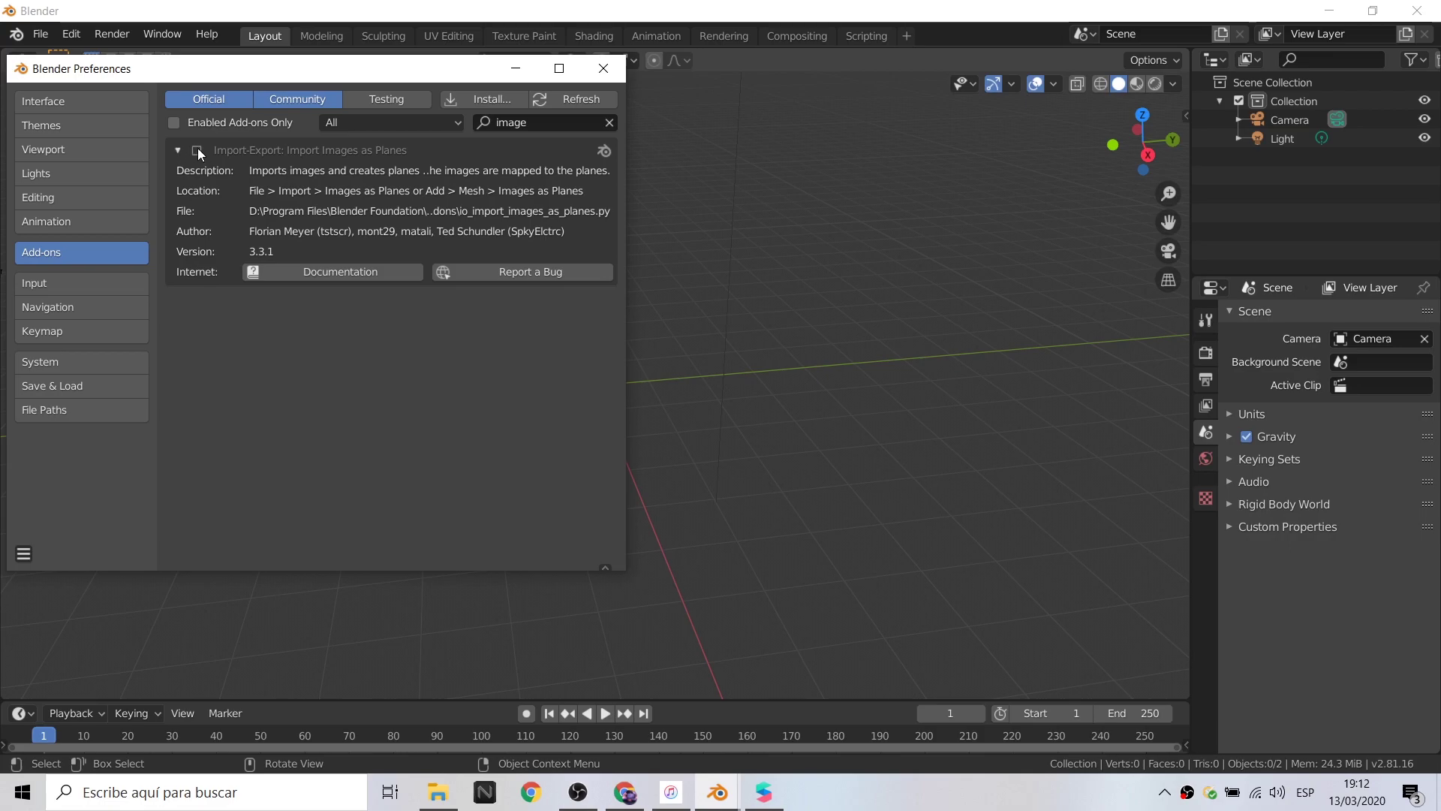
pyautogui.click(197, 150)
pyautogui.click(604, 68)
pyautogui.click(210, 83)
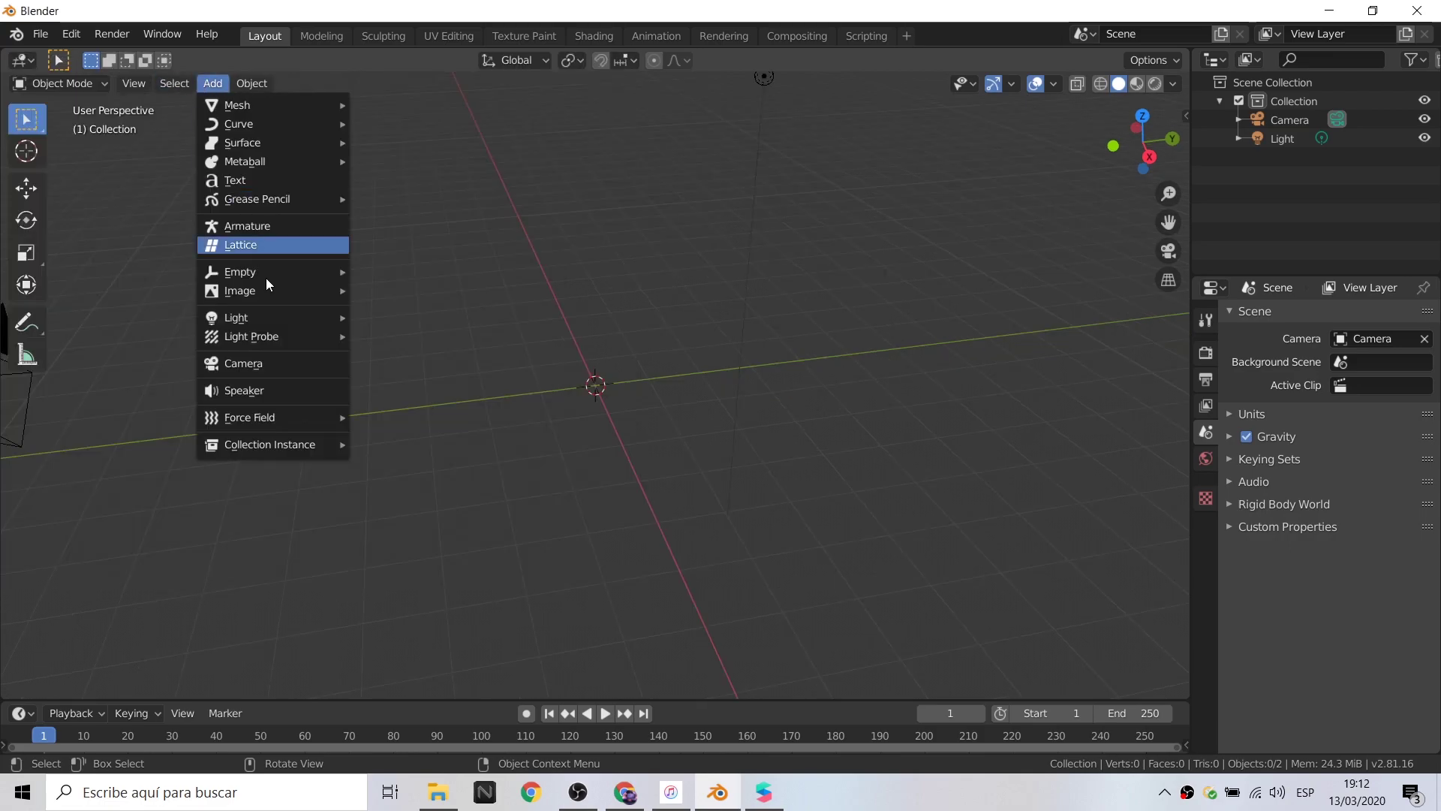
# Import grumpy cat.jpg from Display Land Portal 2 as a plane, shown in Material Preview.
pyautogui.moveTo(240, 291)
pyautogui.click(448, 323)
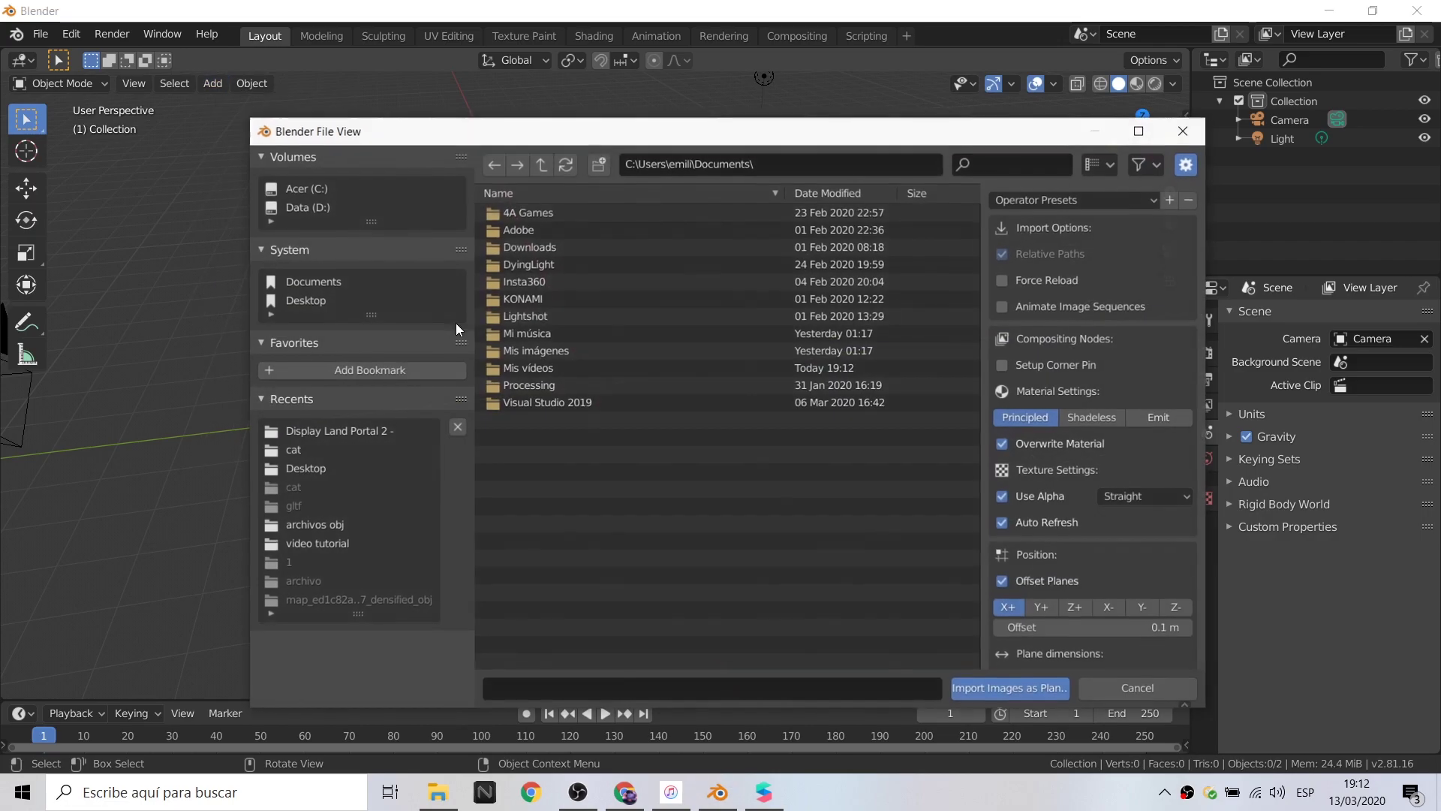
pyautogui.click(334, 431)
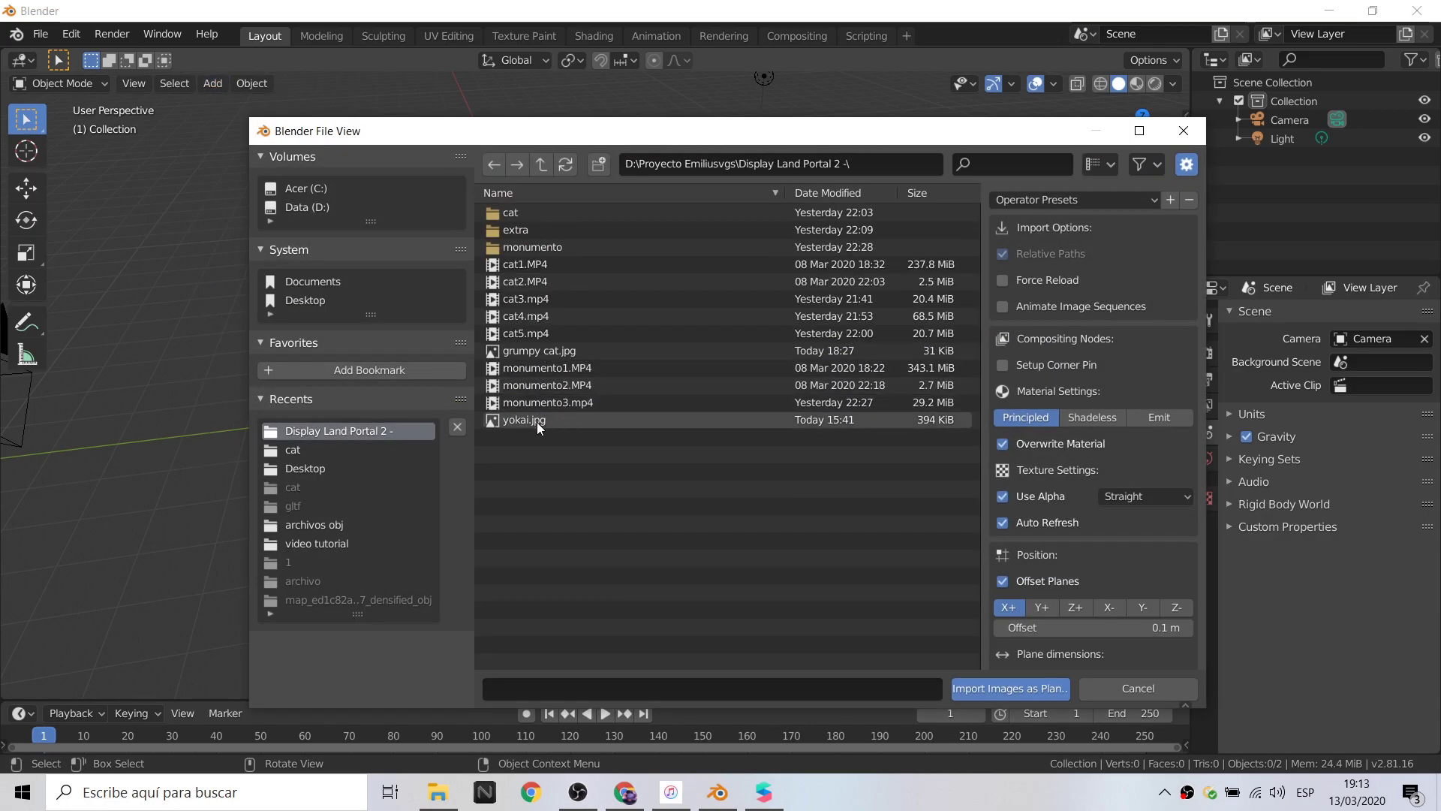
pyautogui.click(557, 351)
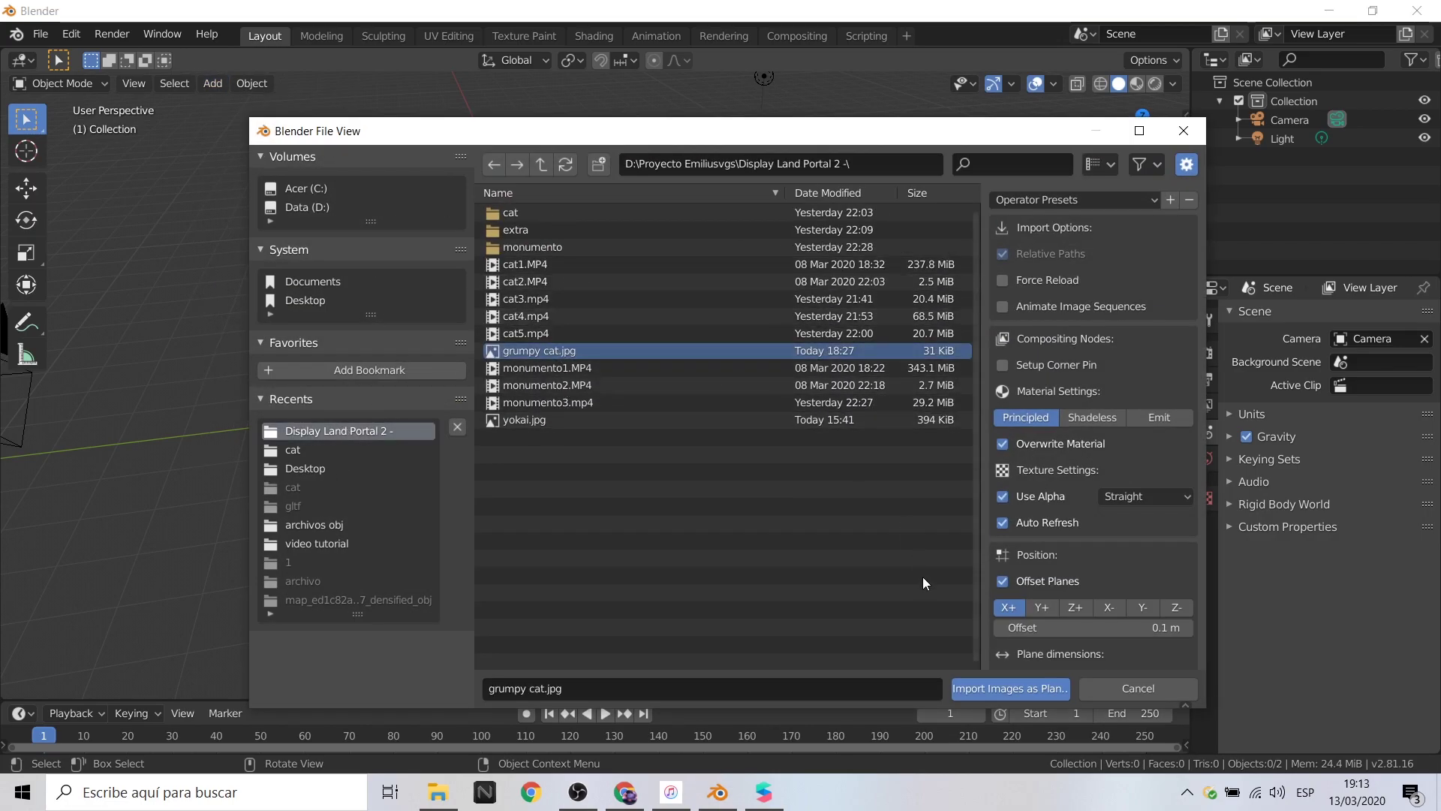
pyautogui.click(996, 691)
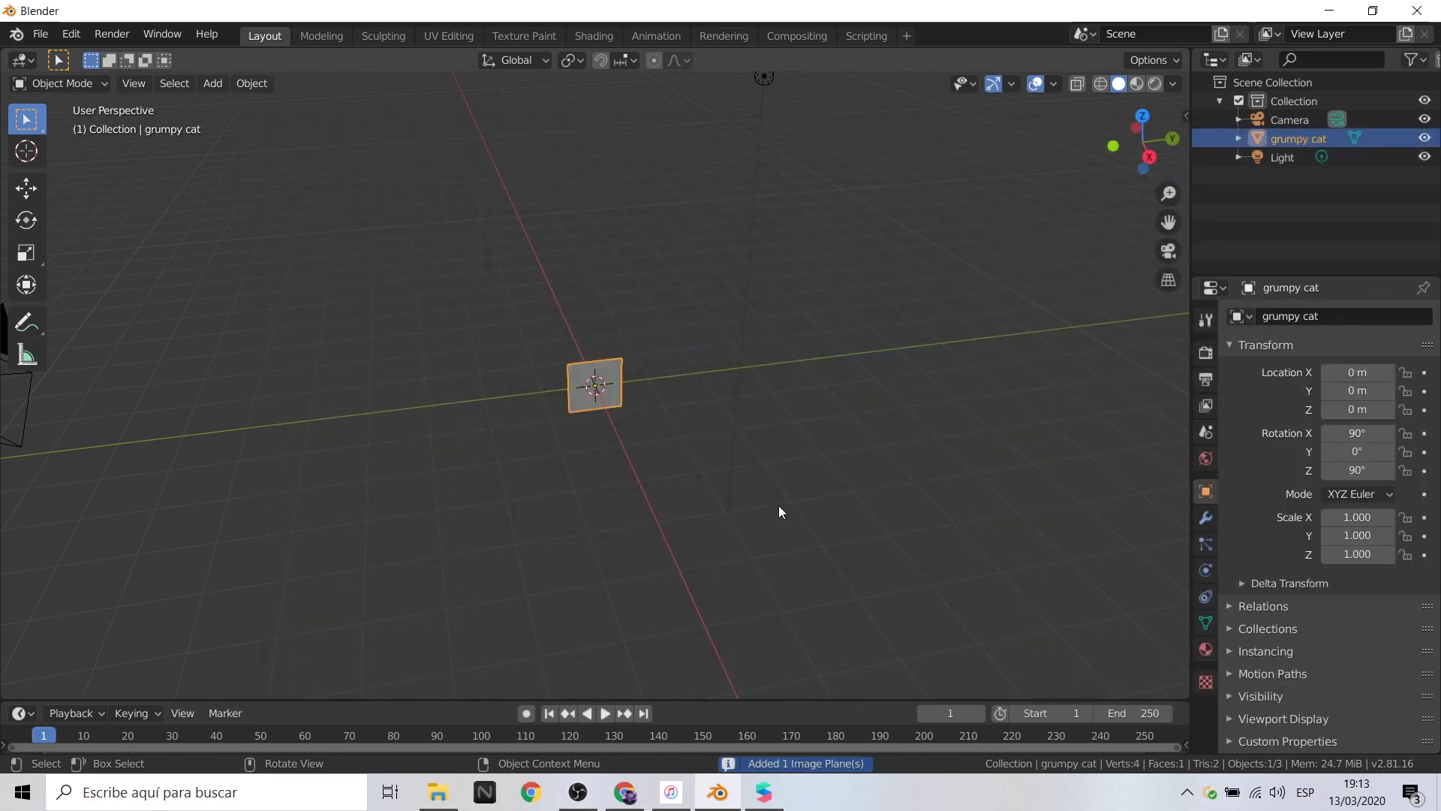
pyautogui.click(1138, 88)
pyautogui.click(800, 429)
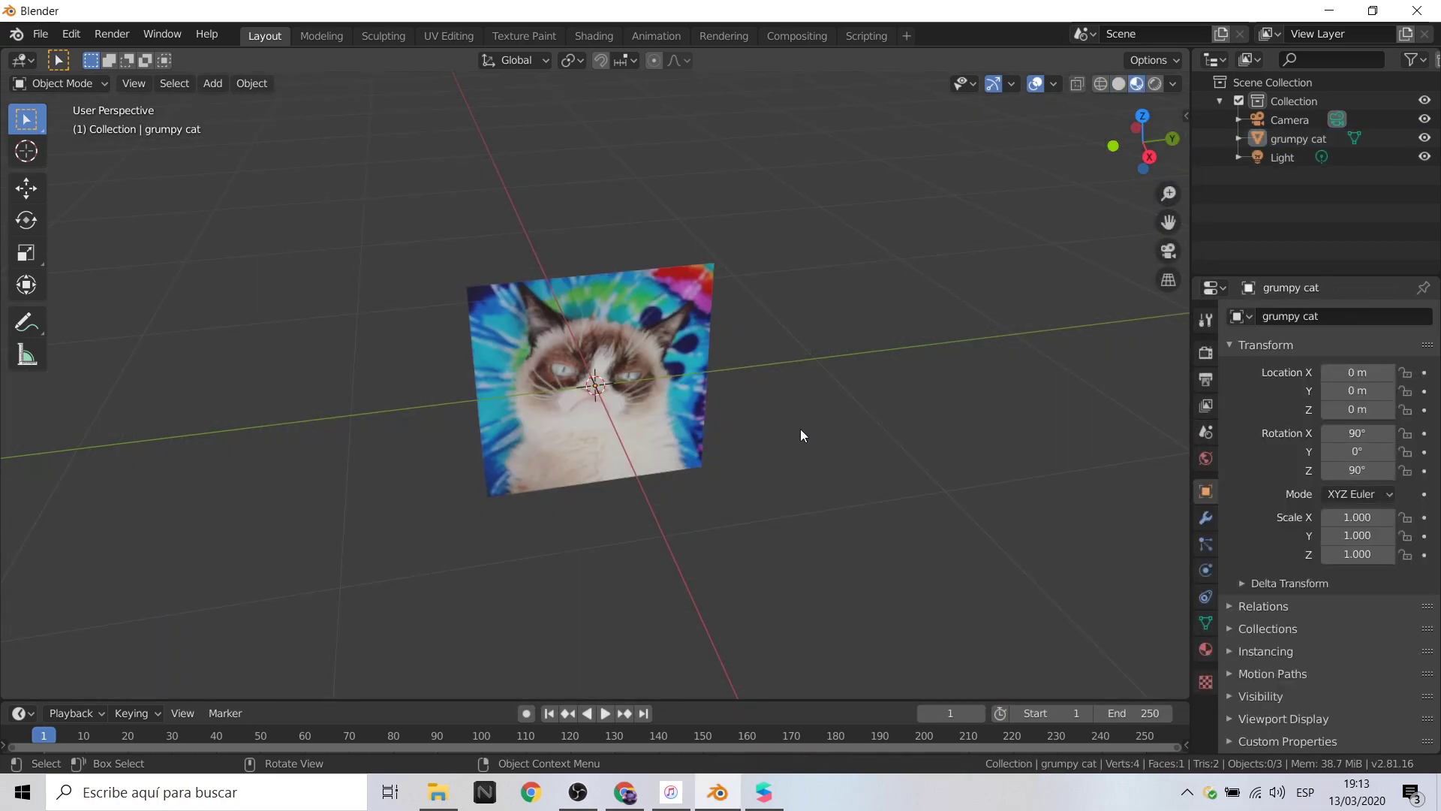
pyautogui.moveTo(800, 430)
pyautogui.mouseDown(button='middle')
pyautogui.moveTo(781, 412)
pyautogui.moveTo(970, 436)
pyautogui.moveTo(850, 431)
pyautogui.mouseUp(button='middle')
# Add a cube, shrink it to about half size, and thin it along X.
pyautogui.moveTo(816, 411); pyautogui.dragTo(783, 396, button='middle')
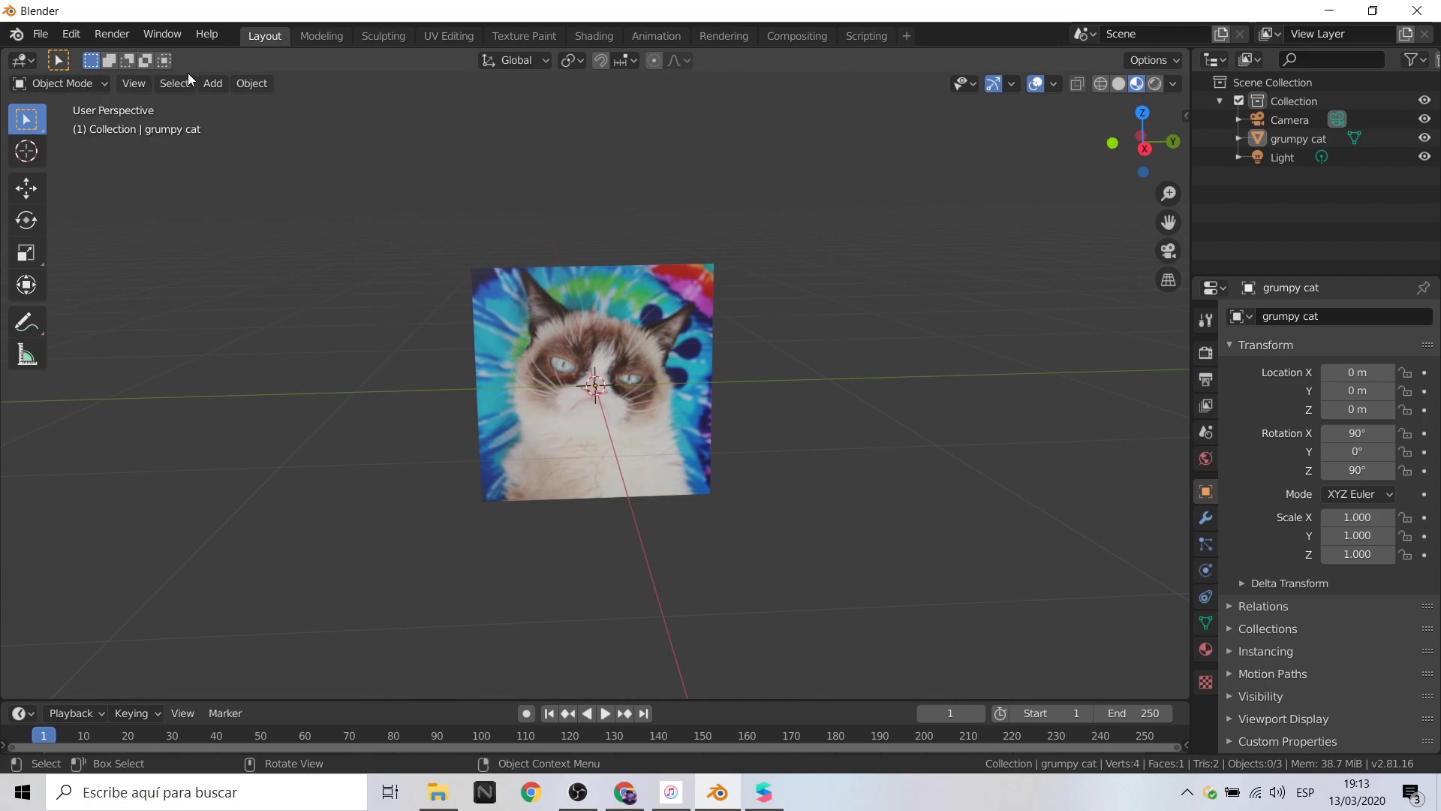
pyautogui.click(213, 82)
pyautogui.moveTo(237, 105)
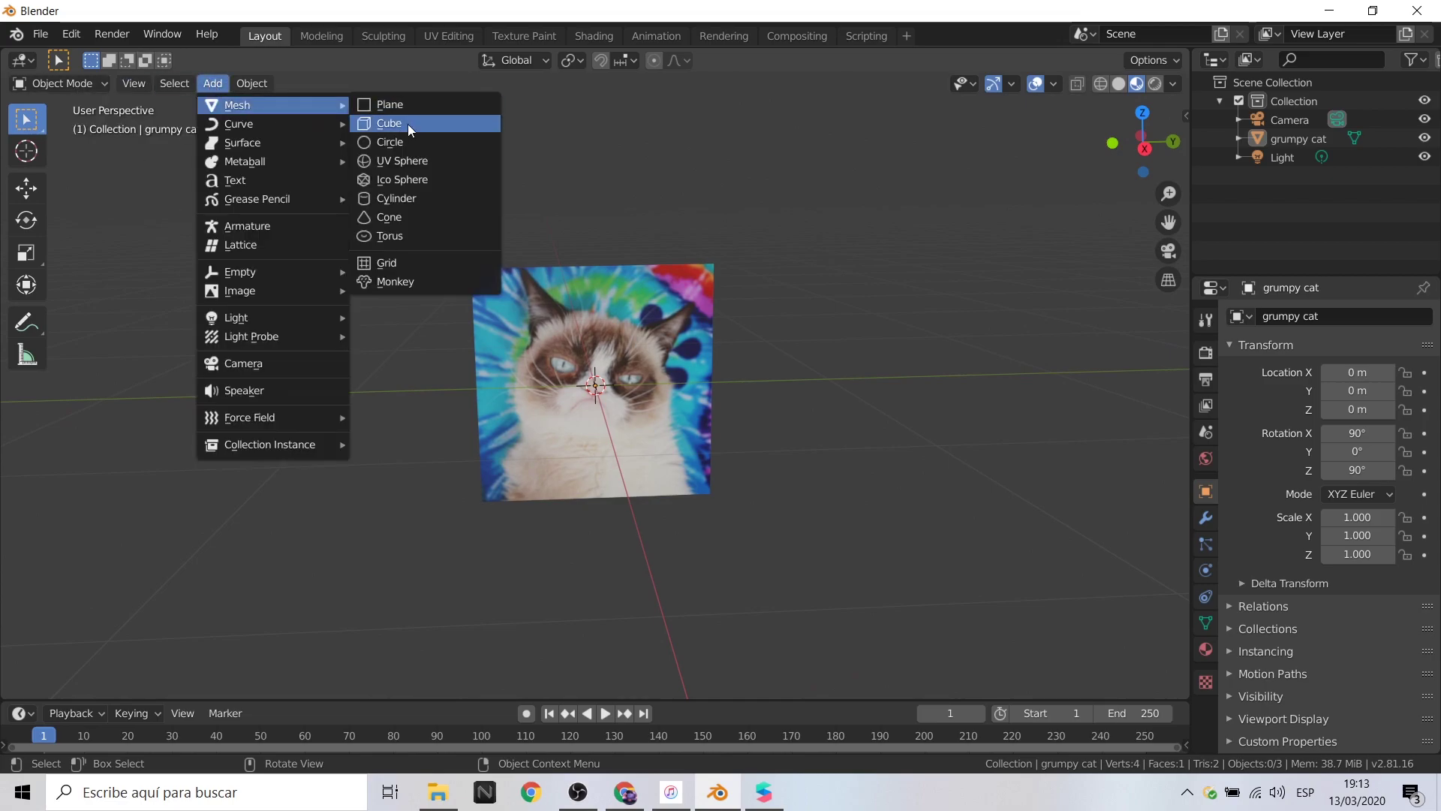
pyautogui.click(410, 130)
pyautogui.scroll(-3, 421, 413)
pyautogui.scroll(2, 313, 406)
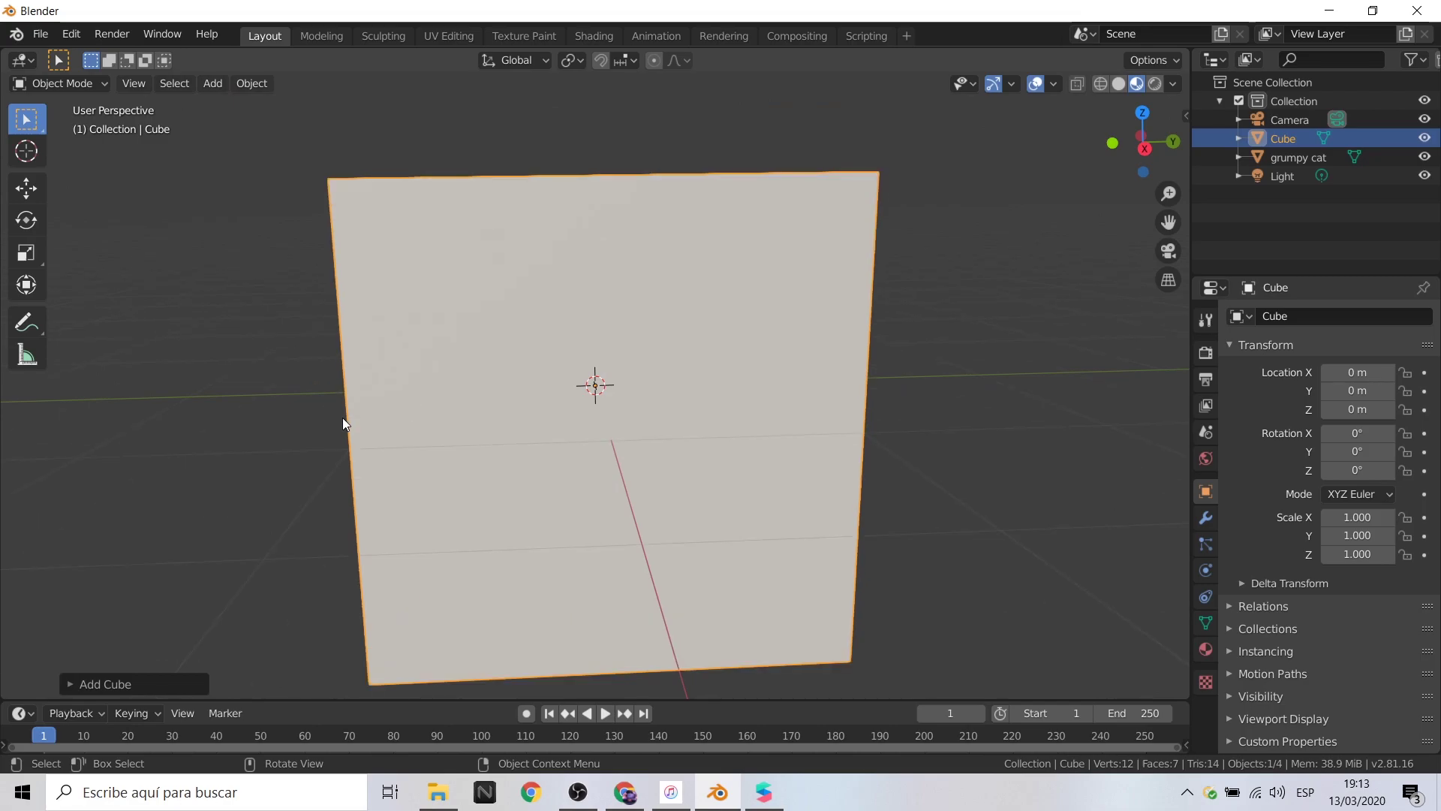
pyautogui.moveTo(344, 421); pyautogui.dragTo(336, 418, button='middle')
pyautogui.click(26, 252)
pyautogui.moveTo(671, 353); pyautogui.dragTo(635, 367)
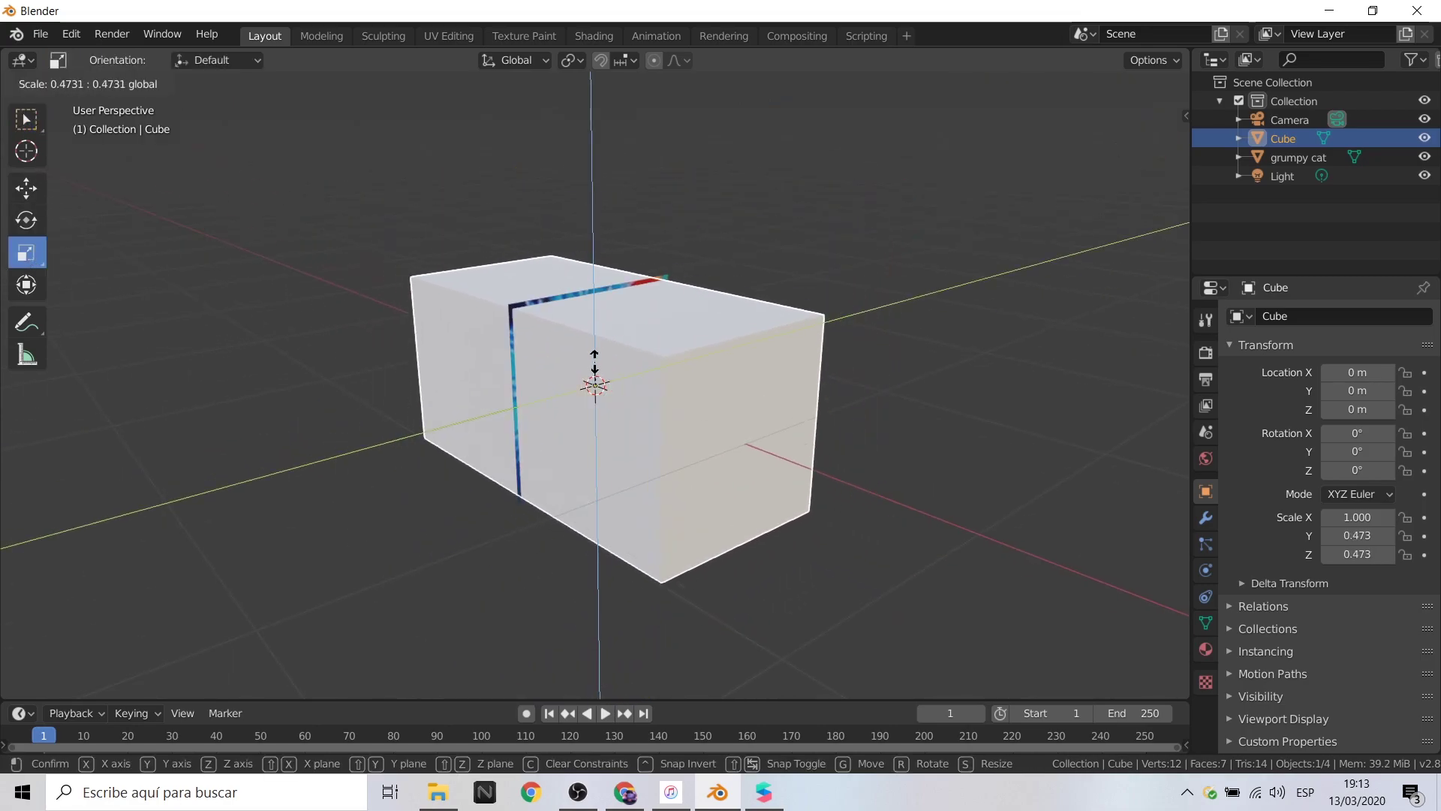
pyautogui.press('s')
pyautogui.press('x')
pyautogui.click(596, 383)
# Stretch the box lengthwise along Y and slide it along X around the cat plane.
pyautogui.click(26, 188)
pyautogui.rightClick(691, 488)
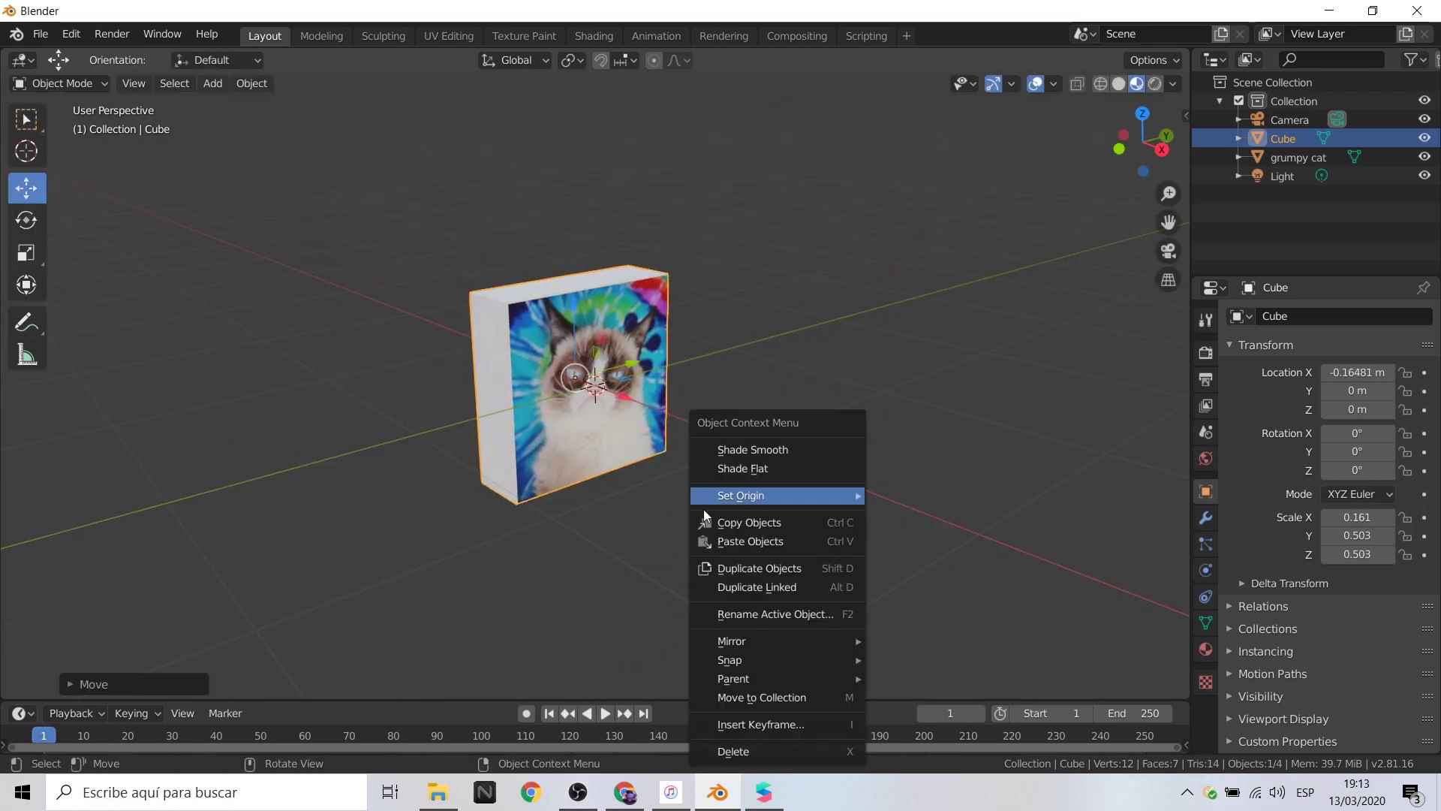
pyautogui.press('Escape')
pyautogui.moveTo(691, 488)
pyautogui.mouseDown(button='middle')
pyautogui.moveTo(759, 318)
pyautogui.moveTo(754, 351)
pyautogui.mouseUp(button='middle')
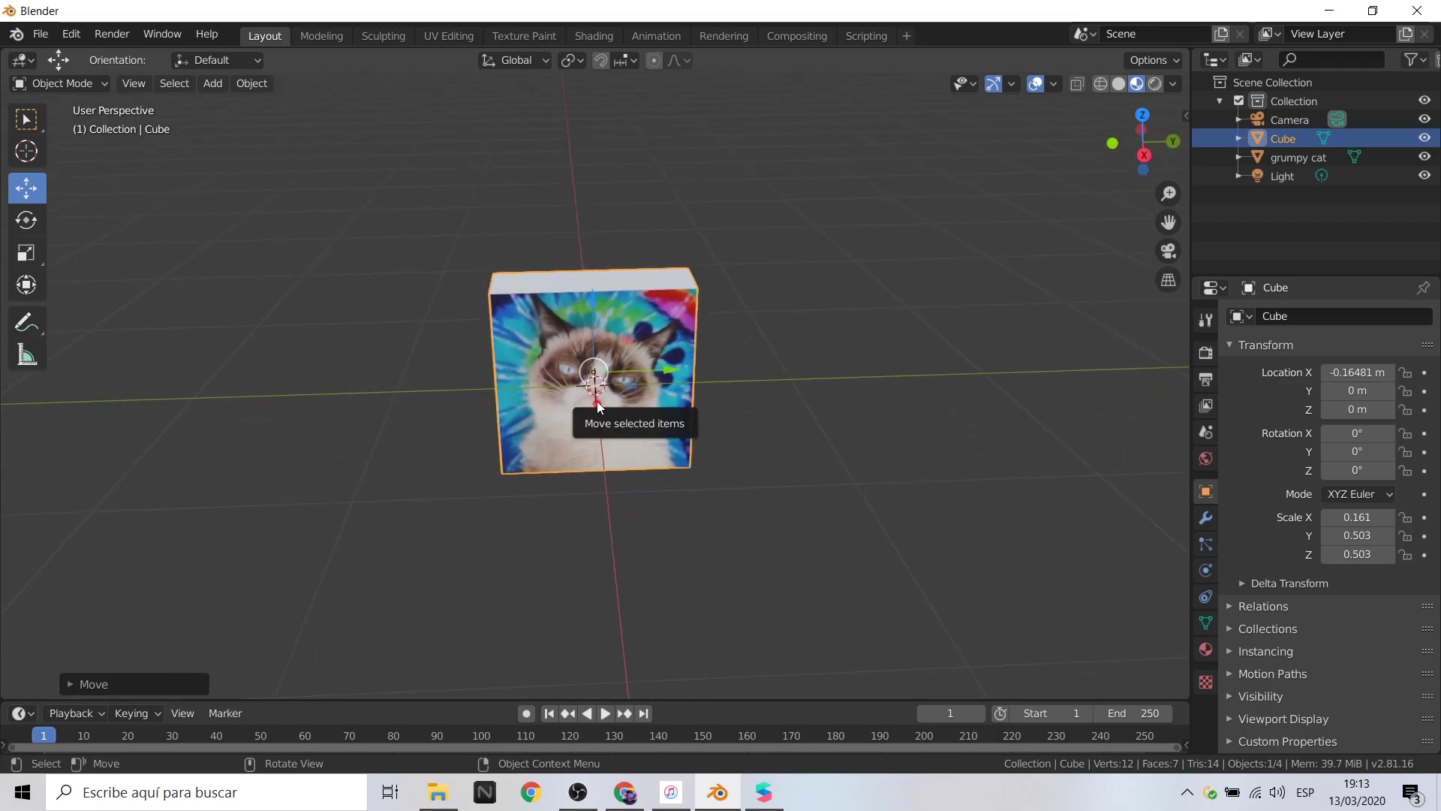
pyautogui.press('s')
pyautogui.press('y')
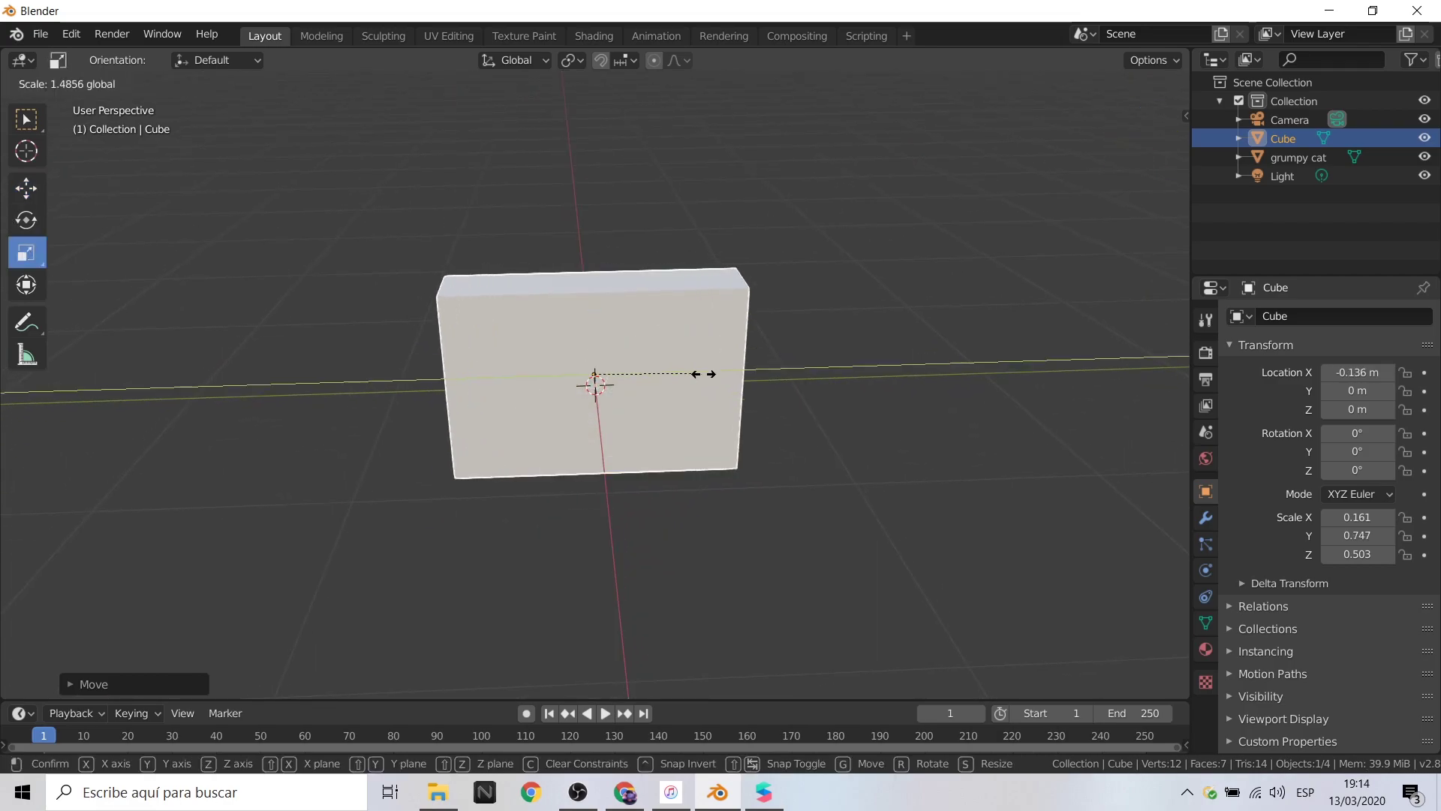
pyautogui.click(938, 375)
pyautogui.moveTo(600, 414)
pyautogui.mouseDown()
pyautogui.moveTo(589, 381)
pyautogui.moveTo(601, 387)
pyautogui.moveTo(506, 509)
pyautogui.mouseUp()
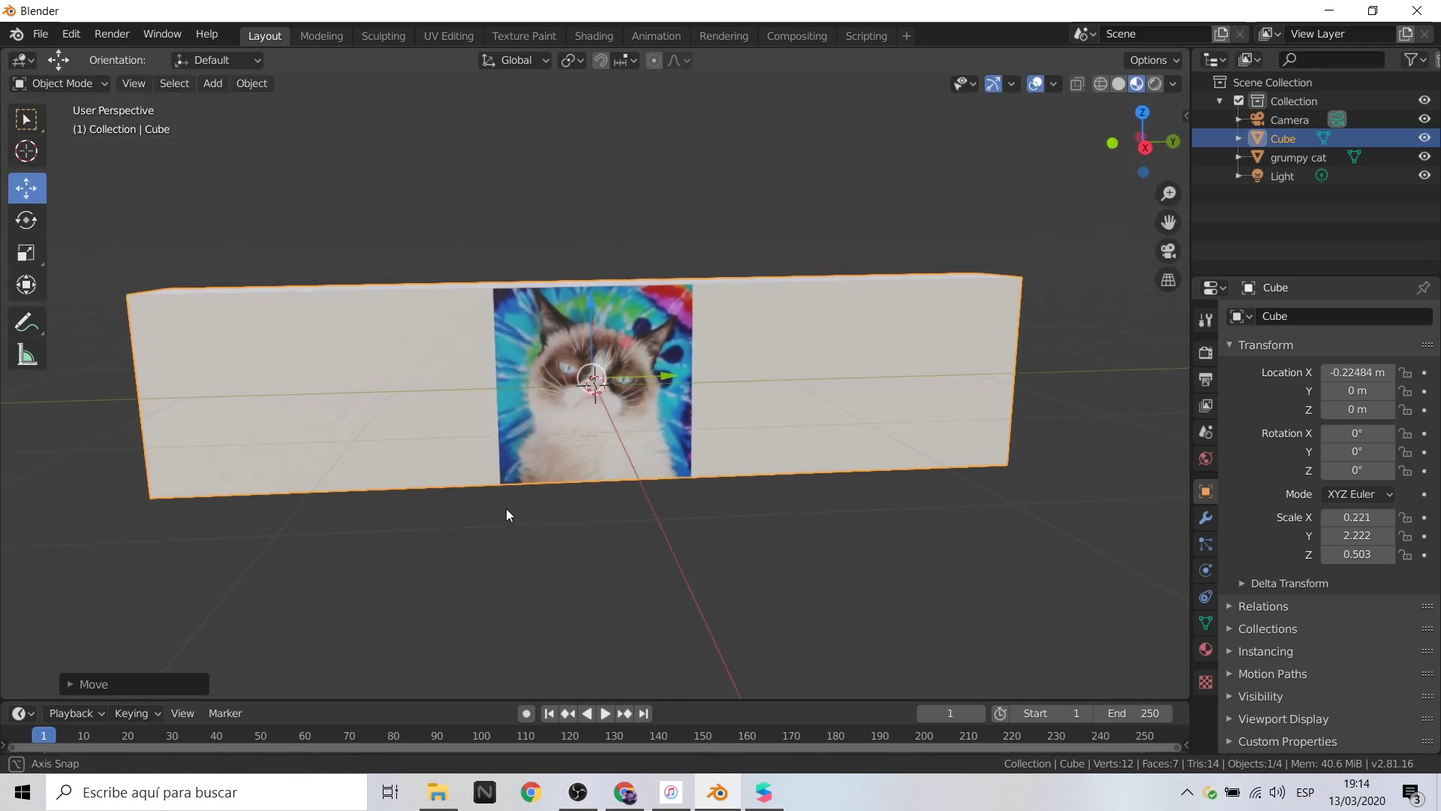
pyautogui.scroll(3, 505, 508)
pyautogui.moveTo(608, 582)
pyautogui.mouseDown(button='middle')
pyautogui.moveTo(314, 545)
pyautogui.moveTo(450, 376)
pyautogui.mouseUp(button='middle')
pyautogui.press('Tab')
# Cut a grid of horizontal and vertical edge loops across the box around the cat area.
pyautogui.hotkey('alt', 'a')
pyautogui.click(26, 488)
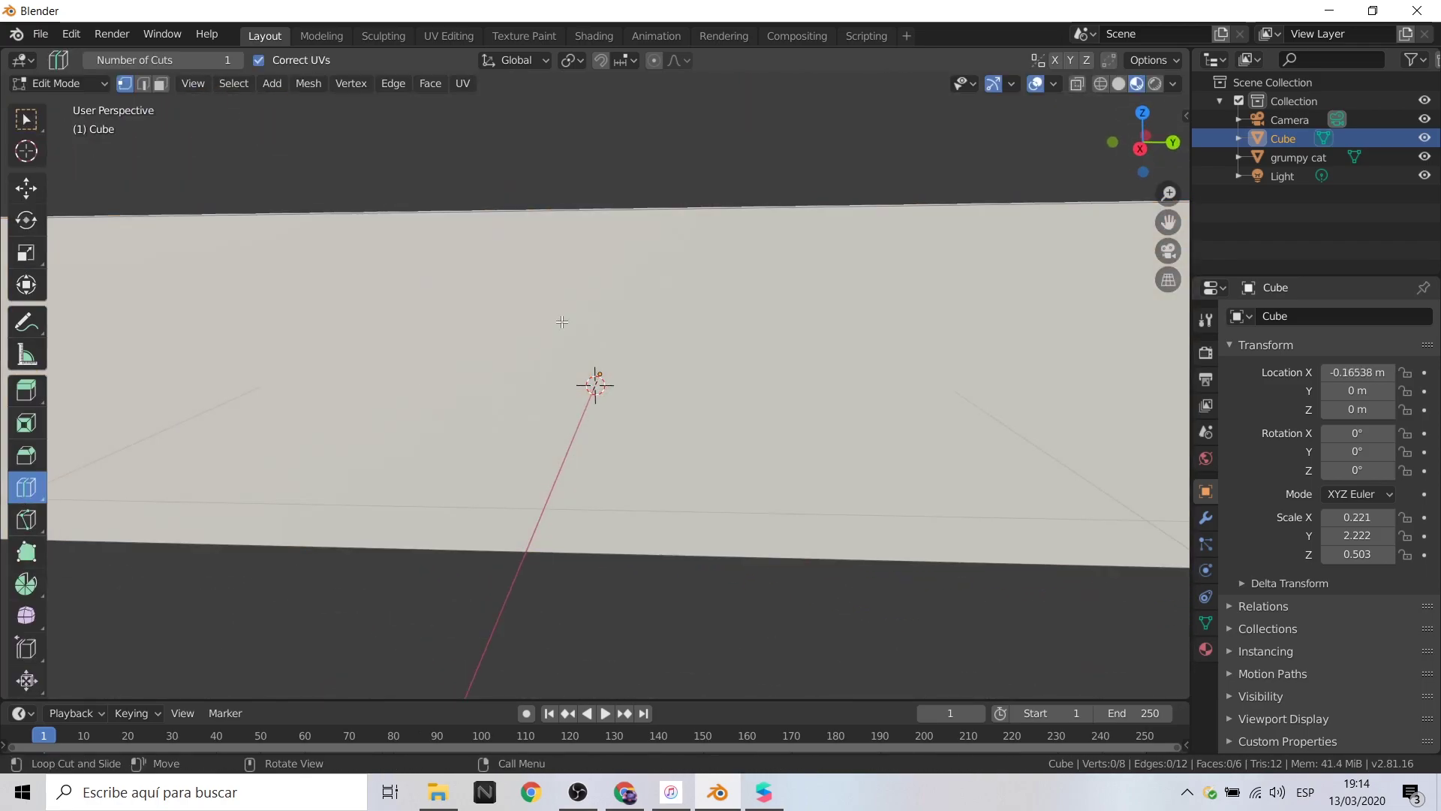
pyautogui.scroll(-2, 231, 371)
pyautogui.click(262, 381)
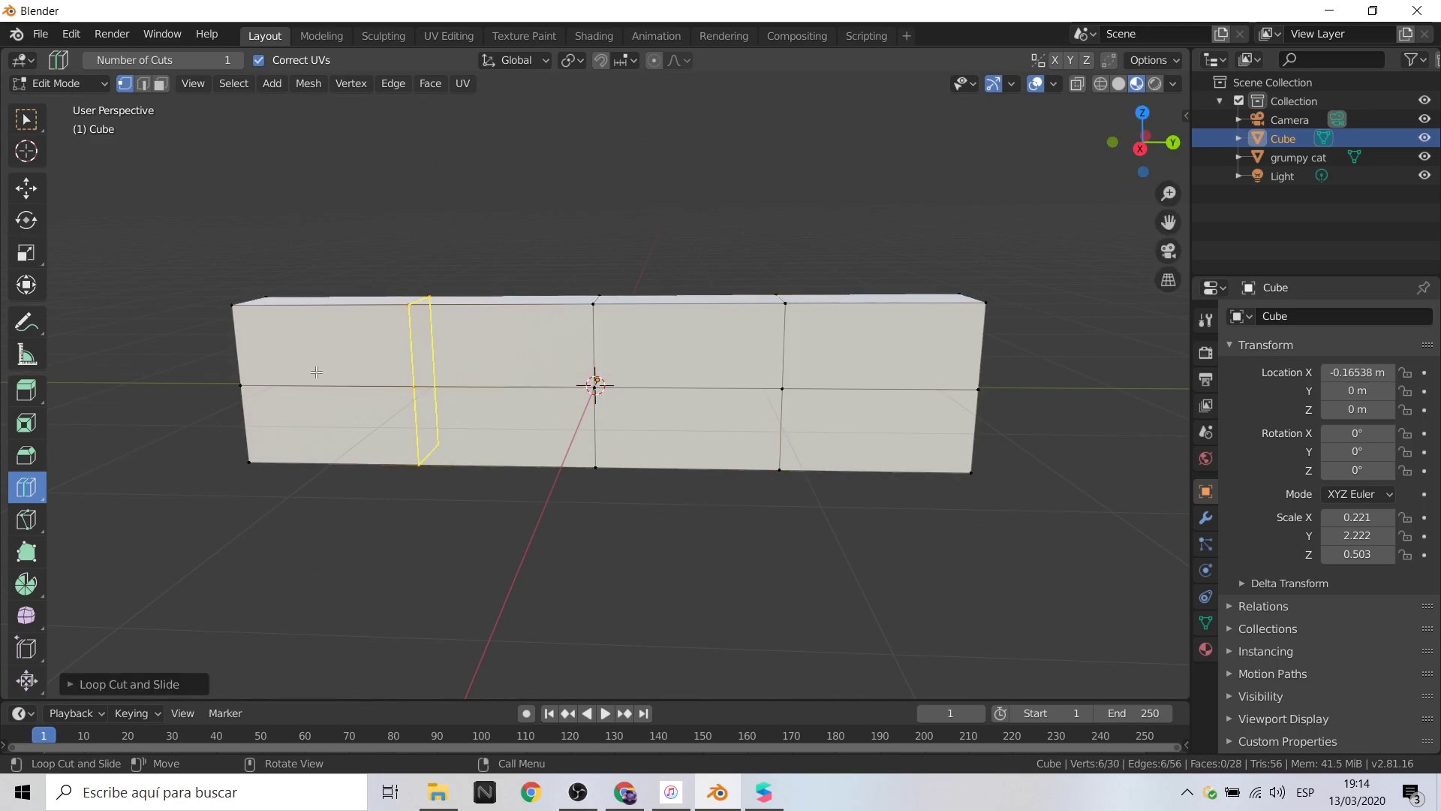
pyautogui.click(497, 381)
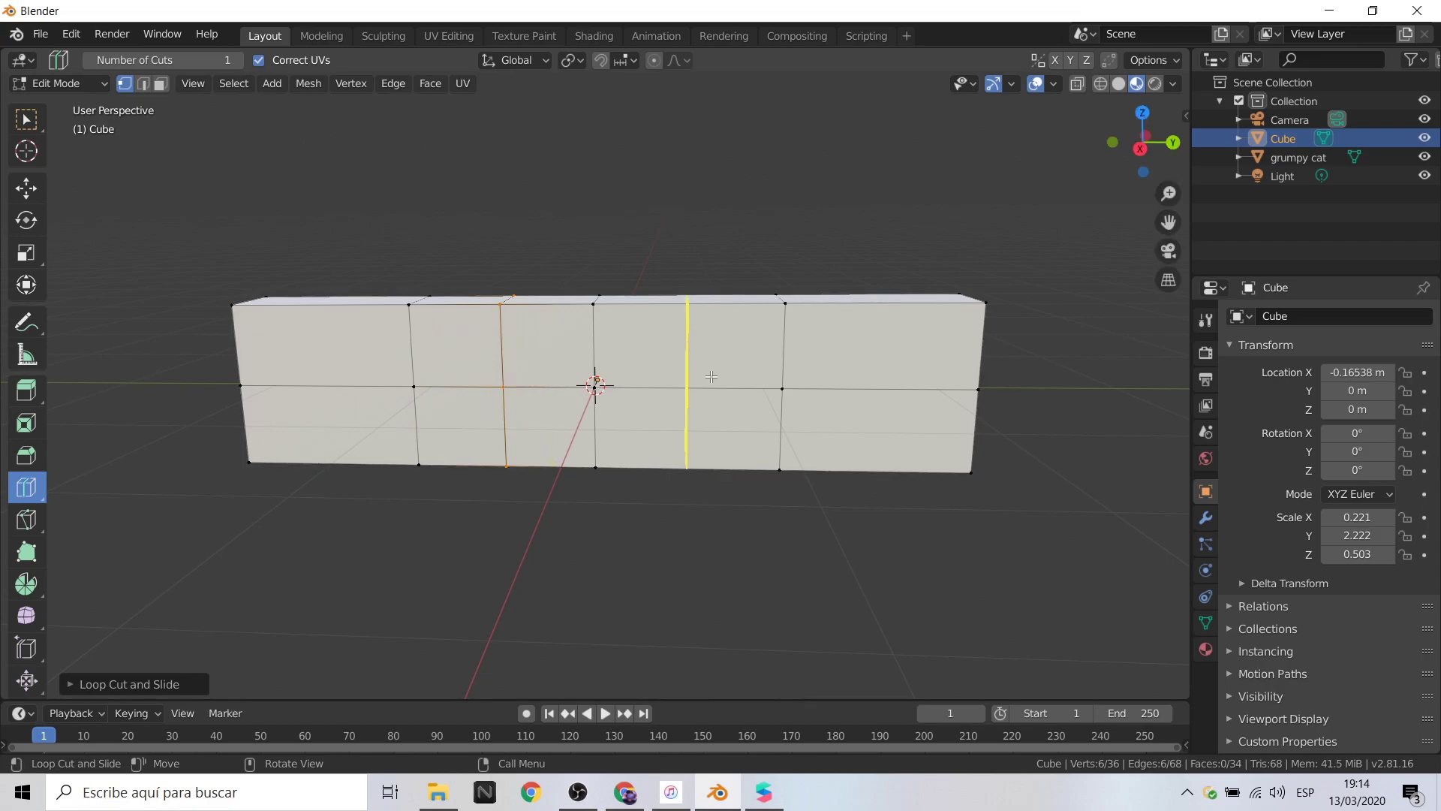
pyautogui.click(687, 381)
pyautogui.click(879, 381)
pyautogui.click(722, 379)
pyautogui.click(643, 387)
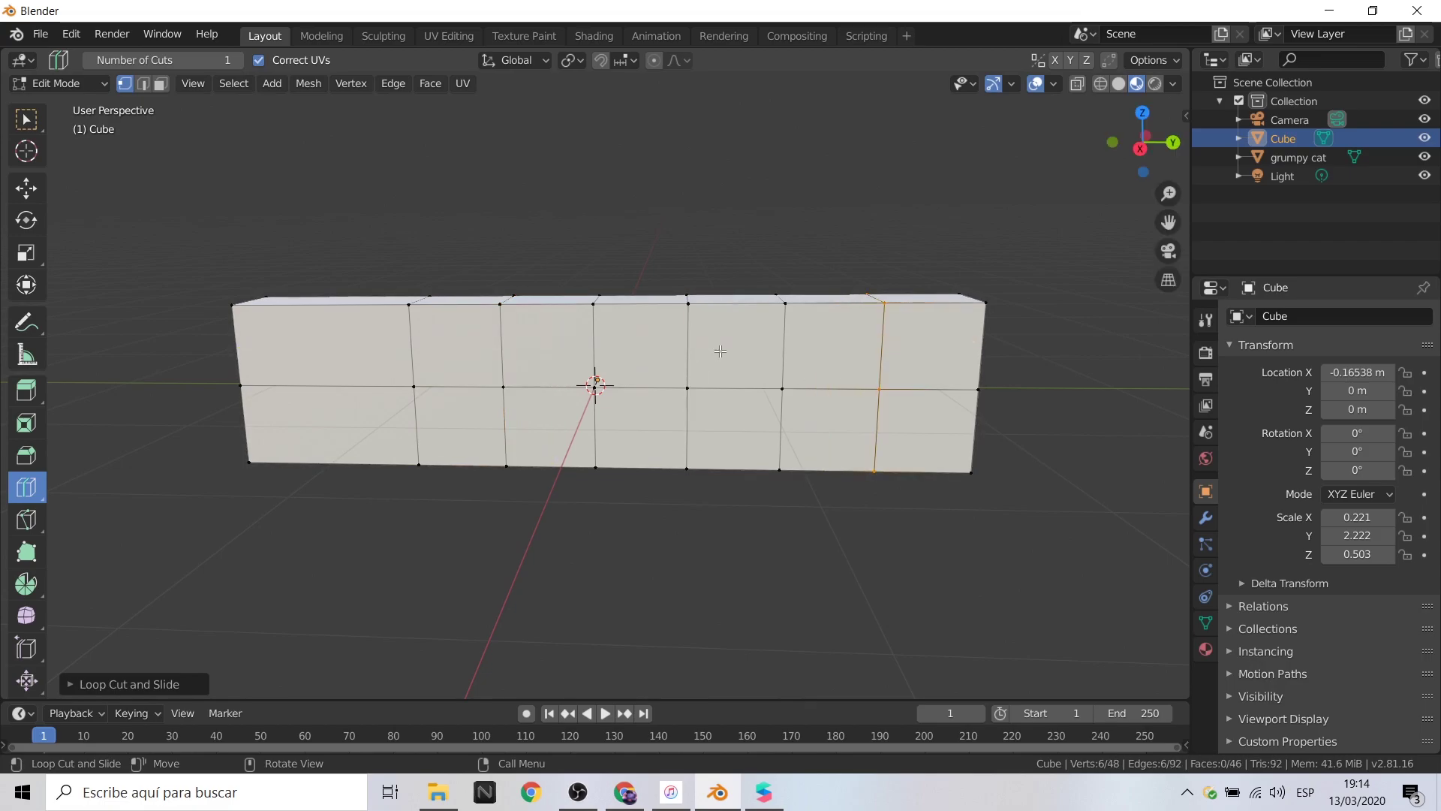
pyautogui.click(594, 428)
pyautogui.click(548, 386)
pyautogui.click(617, 386)
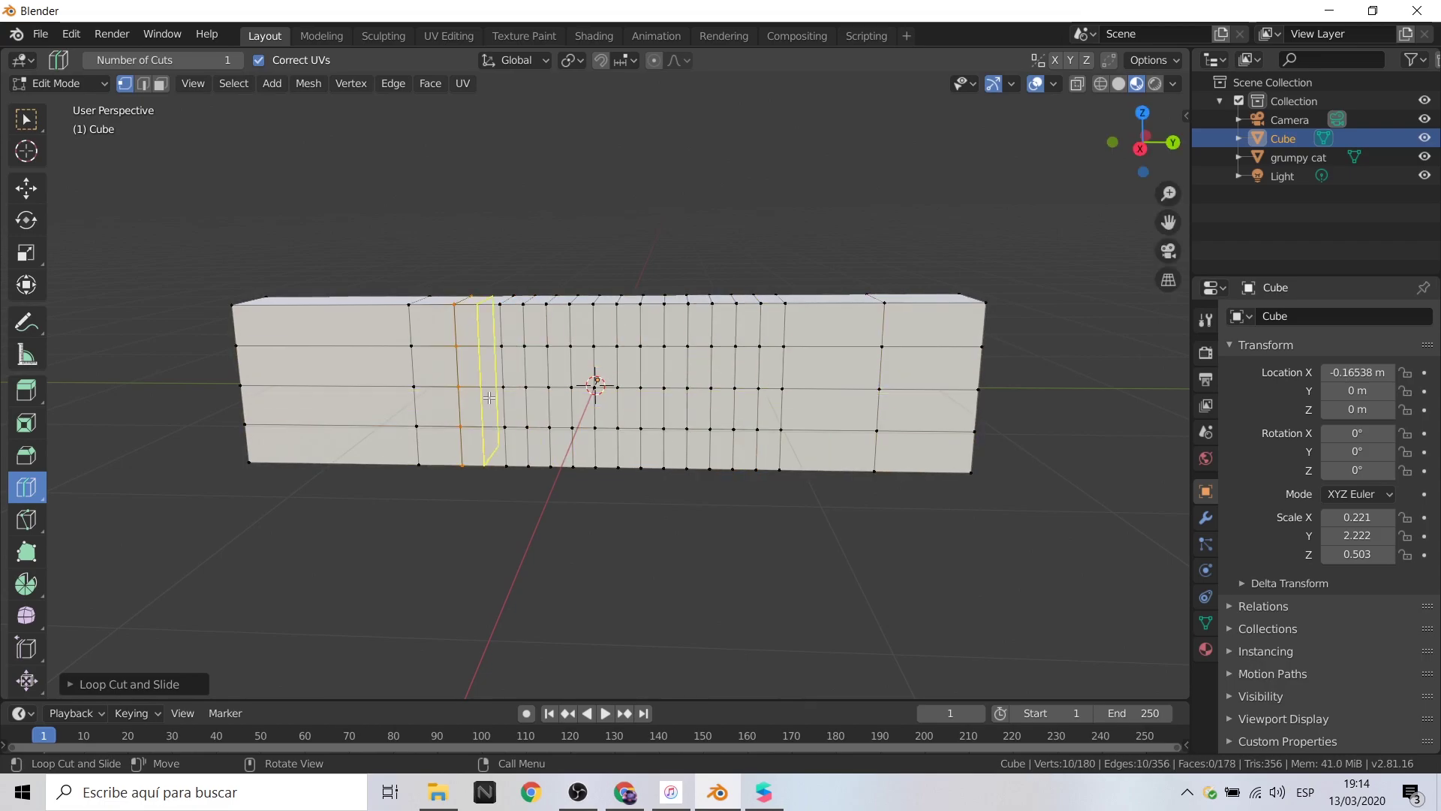
pyautogui.click(489, 421)
pyautogui.scroll(1, 489, 420)
# Select the faces covering the cat picture and reposition the box along X.
pyautogui.click(27, 188)
pyautogui.click(307, 518)
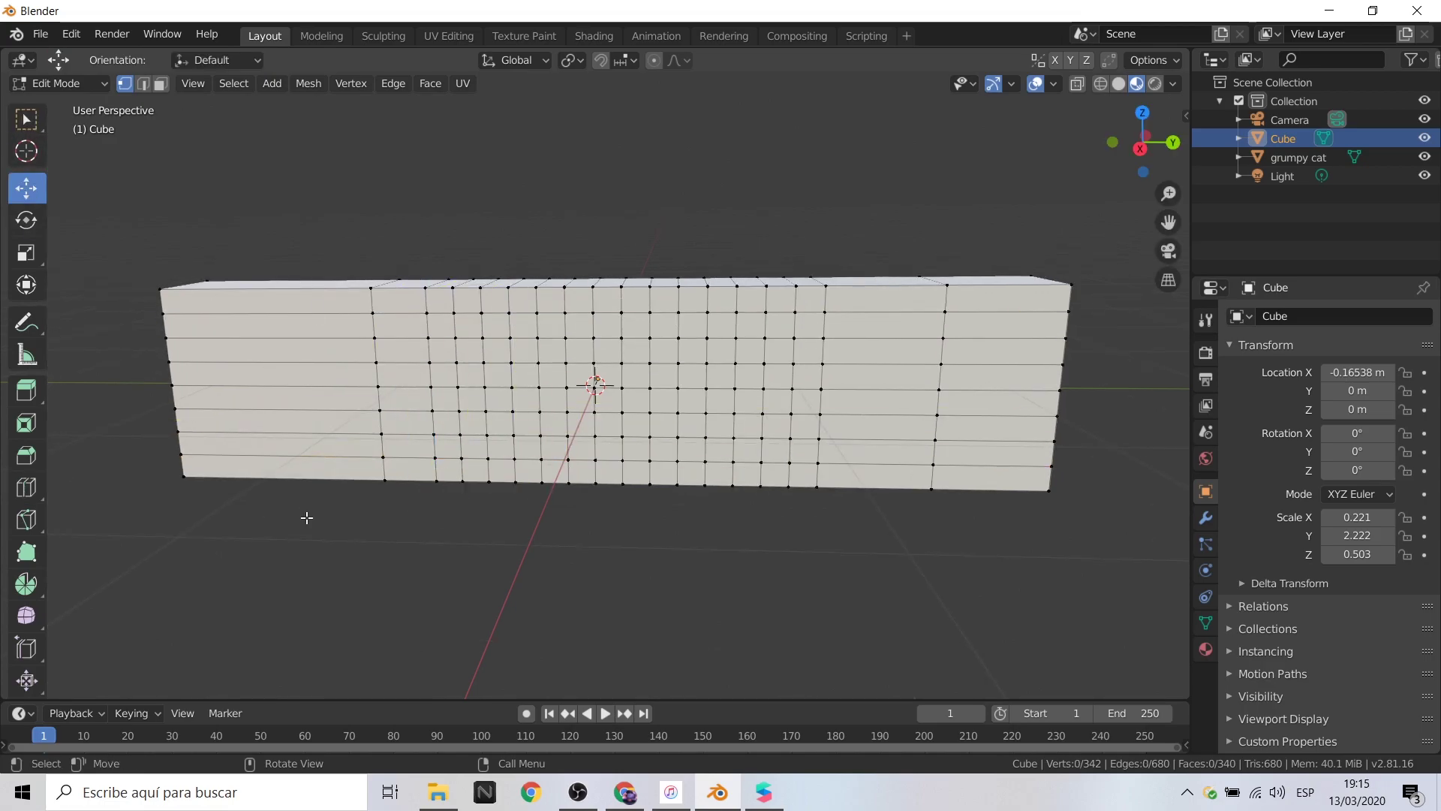
pyautogui.press('Tab')
pyautogui.press('Tab')
pyautogui.moveTo(526, 571)
pyautogui.mouseDown(button='middle')
pyautogui.moveTo(662, 629)
pyautogui.moveTo(601, 546)
pyautogui.moveTo(817, 572)
pyautogui.mouseUp(button='middle')
pyautogui.hotkey('ctrl', 'z')
pyautogui.hotkey('ctrl', 'z')
pyautogui.hotkey('ctrl', 'z')
pyautogui.hotkey('ctrl', 'z')
pyautogui.press('g')
pyautogui.press('x')
pyautogui.click(711, 534)
pyautogui.press('Tab')
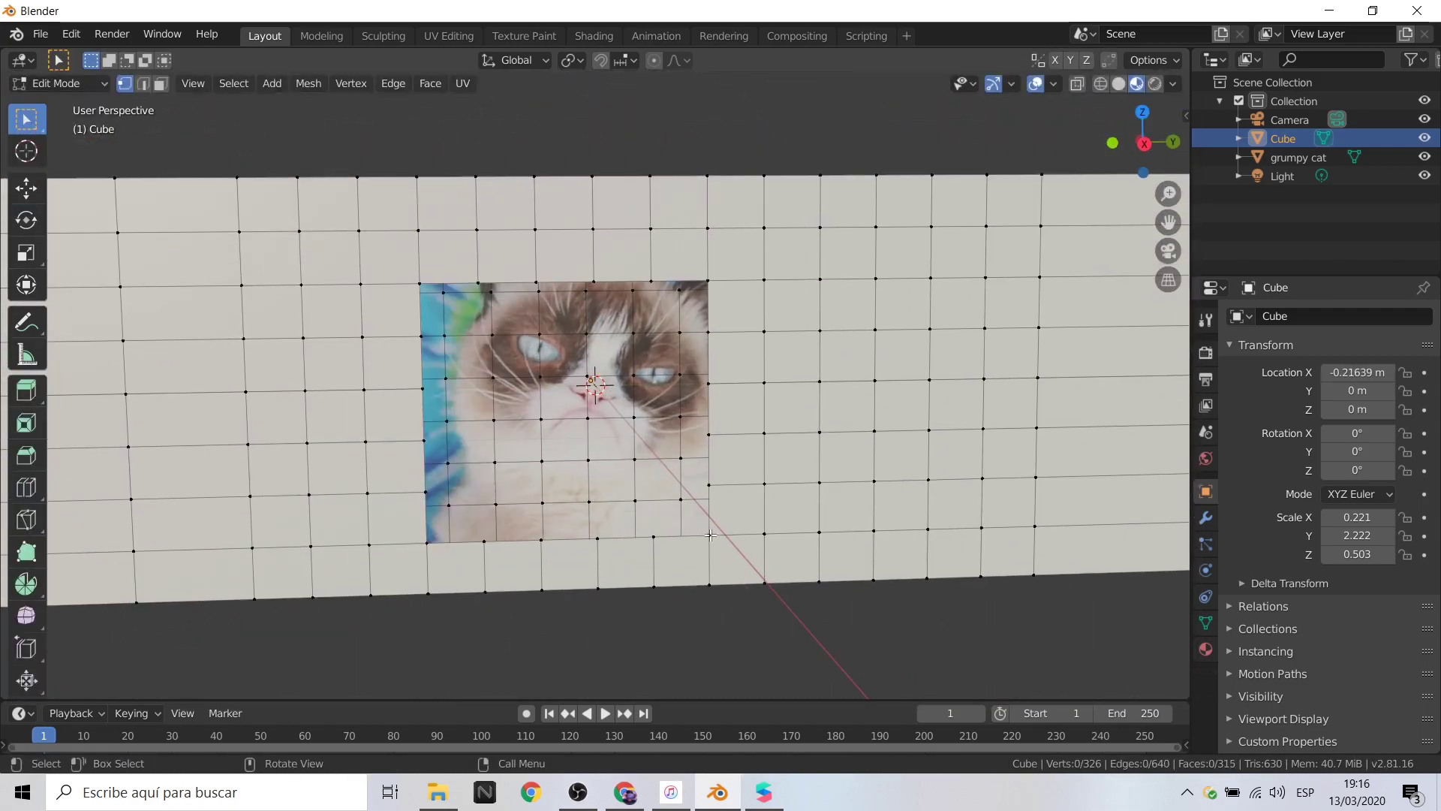
pyautogui.moveTo(711, 534)
pyautogui.mouseDown(button='middle')
pyautogui.moveTo(619, 386)
pyautogui.moveTo(562, 511)
pyautogui.mouseUp(button='middle')
pyautogui.press('Tab')
pyautogui.scroll(-3, 561, 511)
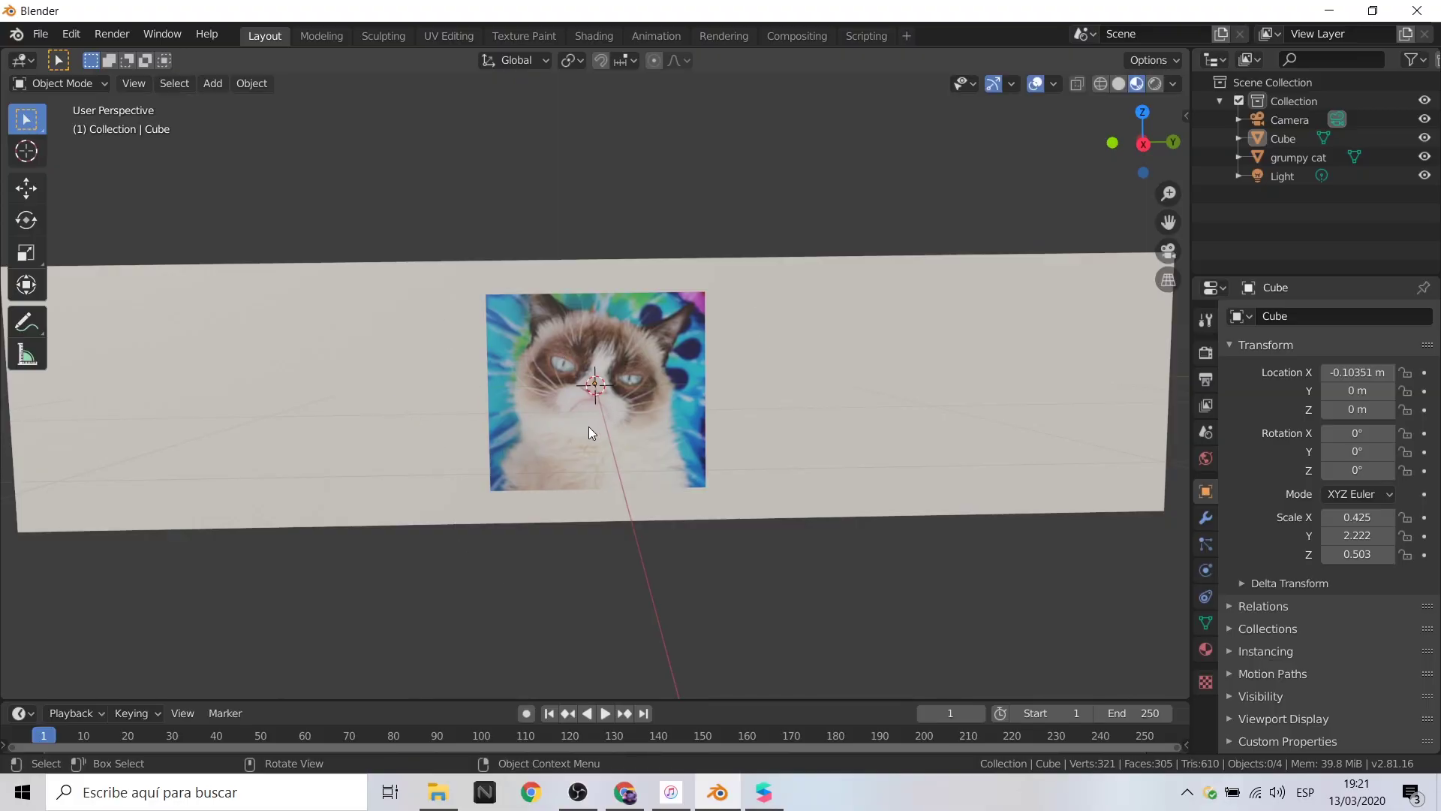
# Delete the grumpy cat image plane from the Blender scene.
pyautogui.click(1290, 158)
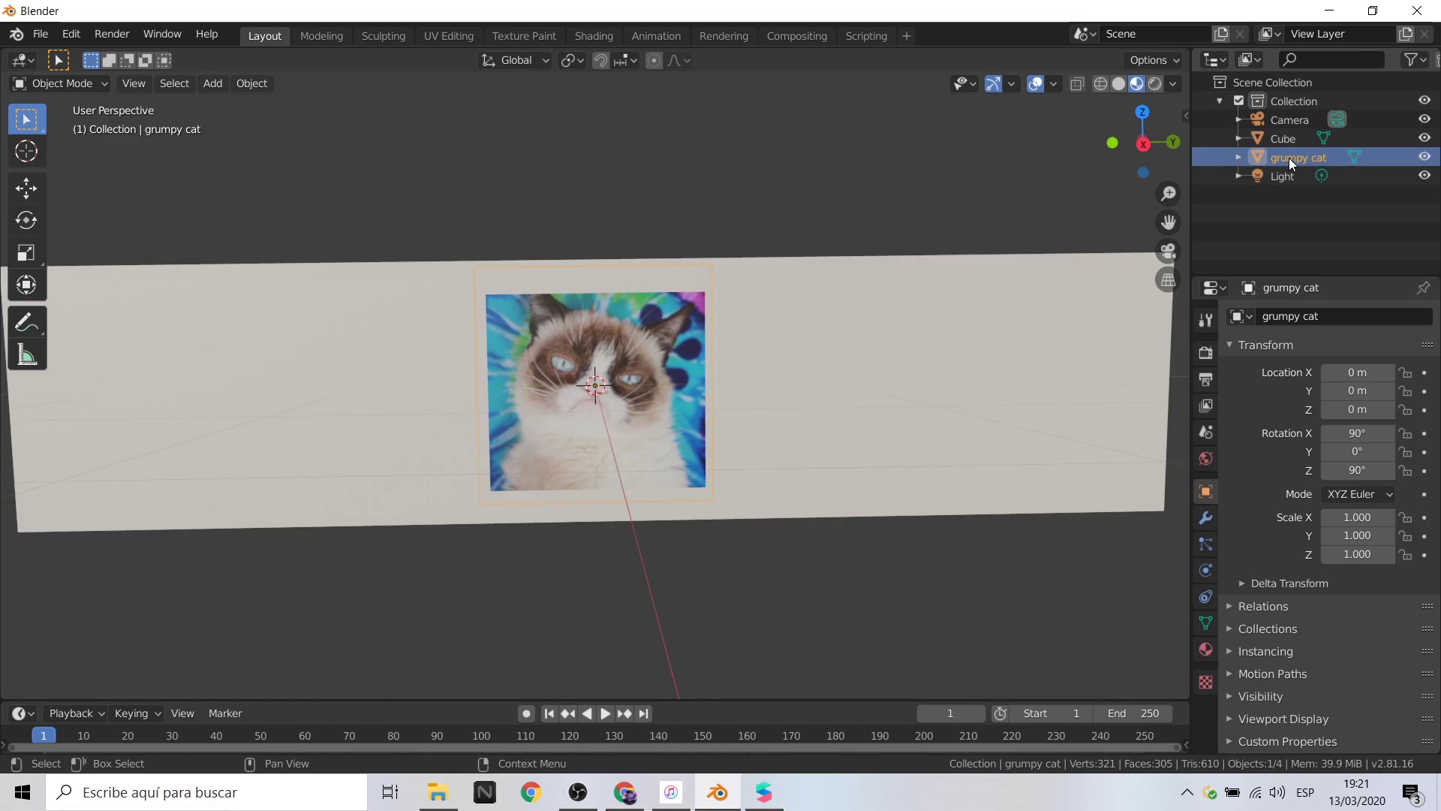
pyautogui.rightClick(1289, 157)
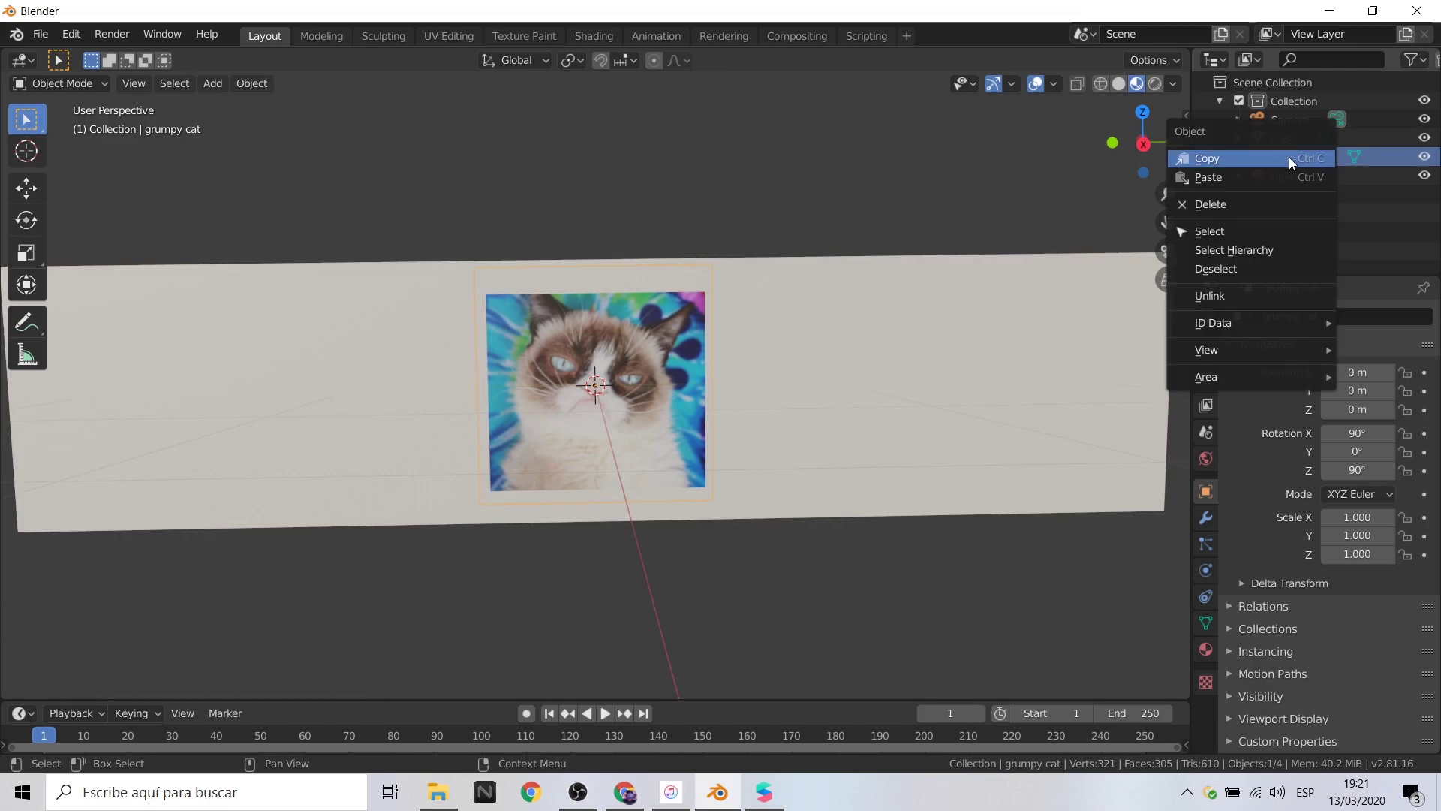
pyautogui.click(1250, 198)
pyautogui.moveTo(714, 574)
pyautogui.mouseDown(button='middle')
pyautogui.moveTo(668, 633)
pyautogui.moveTo(725, 597)
pyautogui.moveTo(704, 572)
pyautogui.moveTo(739, 578)
pyautogui.mouseUp(button='middle')
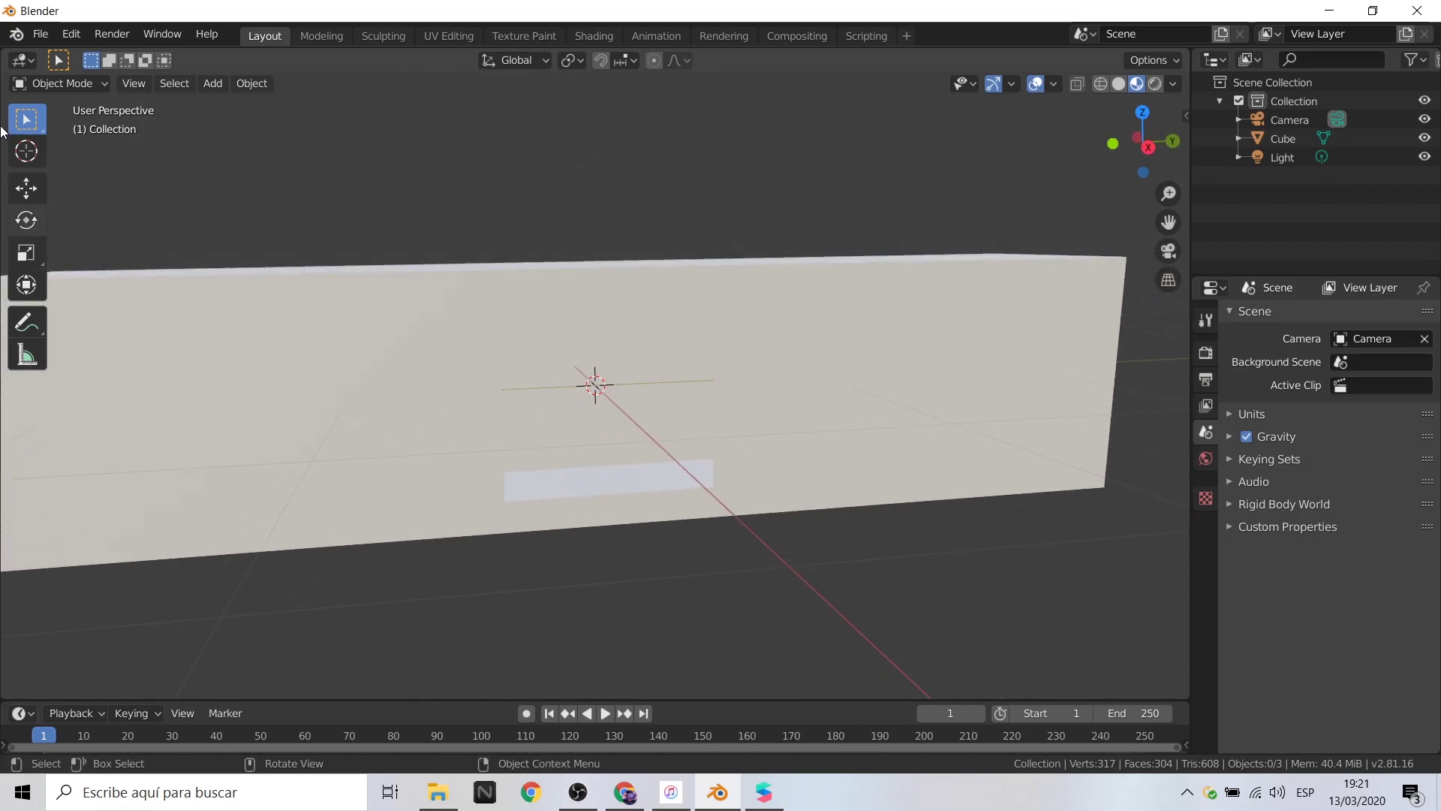
# Export the remaining holed box as FBX under the name occlusion1.fbx.
pyautogui.click(44, 36)
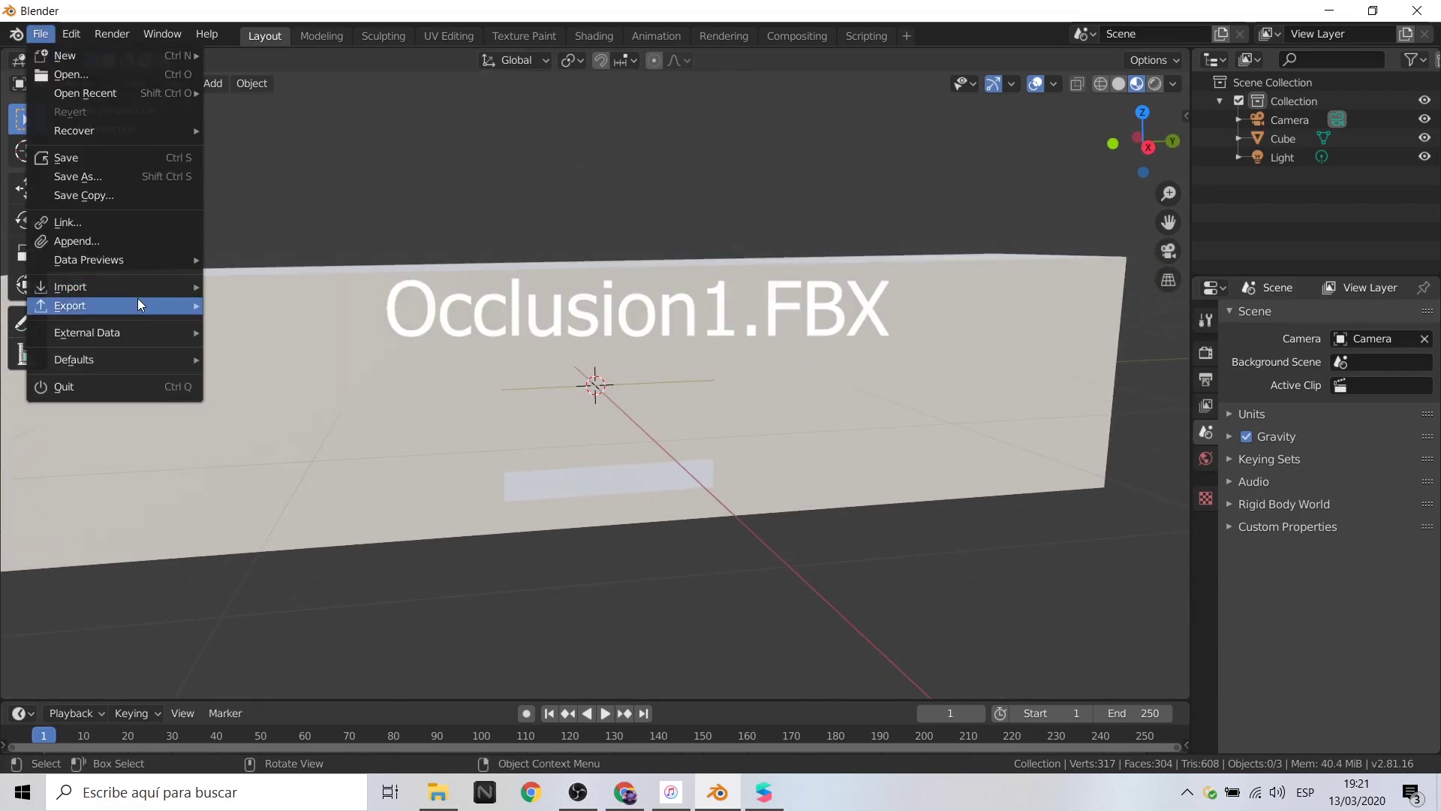
pyautogui.moveTo(70, 305)
pyautogui.click(306, 397)
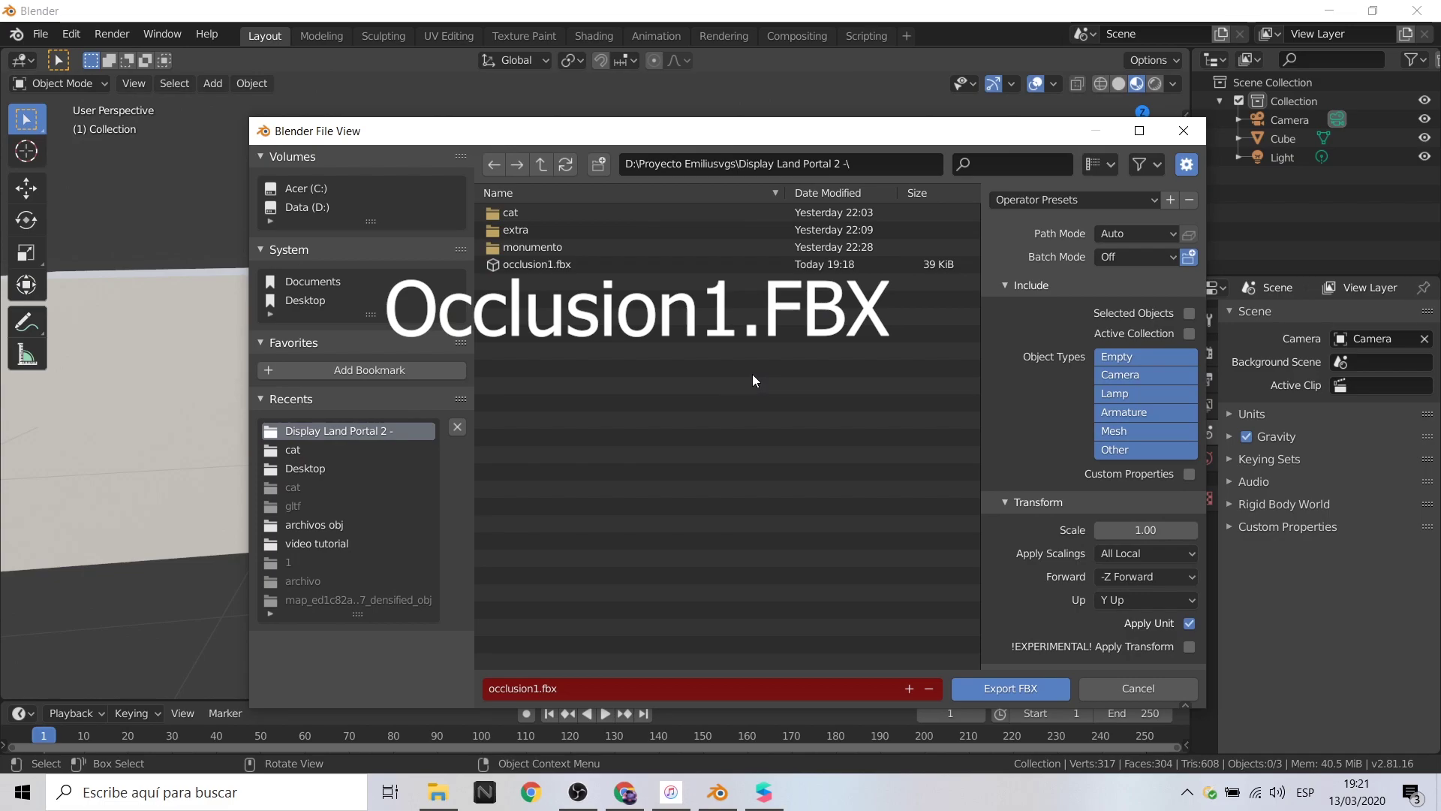
pyautogui.click(1006, 688)
pyautogui.moveTo(984, 648)
pyautogui.mouseDown(button='middle')
pyautogui.moveTo(911, 624)
pyautogui.moveTo(899, 597)
pyautogui.mouseUp(button='middle')
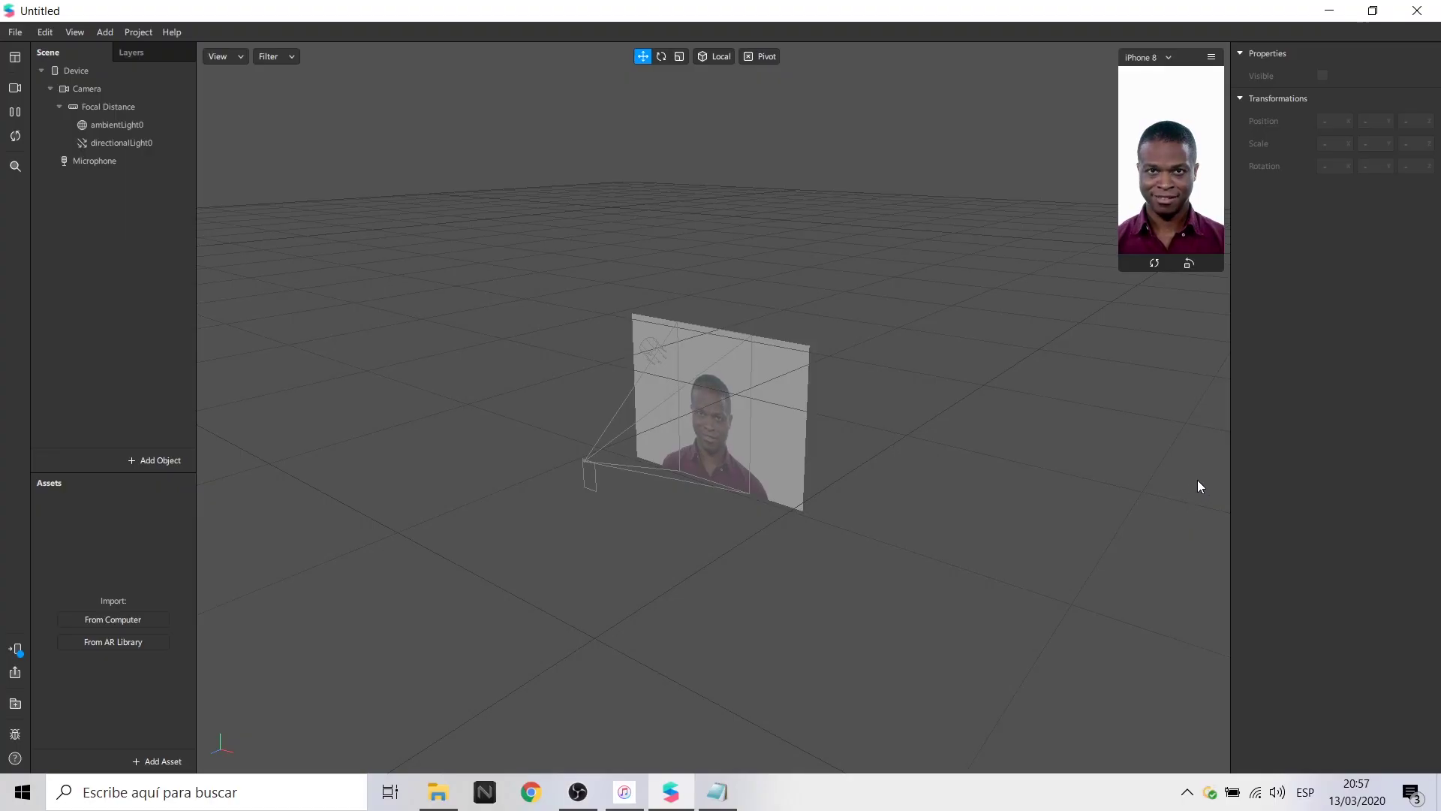
# Insert a fixed target tracker whose target is a new image texture from the grumpy cat picture.
pyautogui.click(163, 461)
pyautogui.click(84, 252)
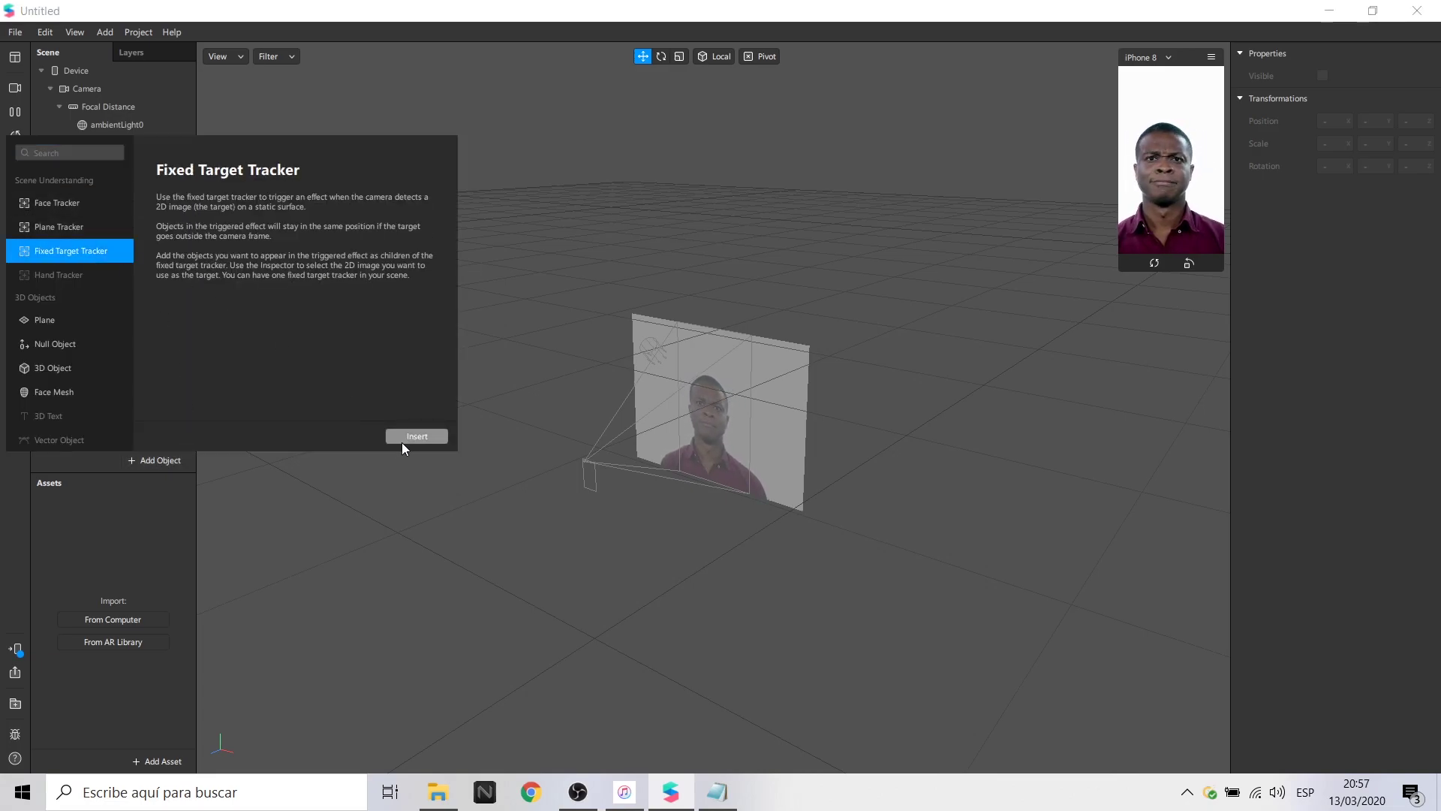
pyautogui.click(406, 439)
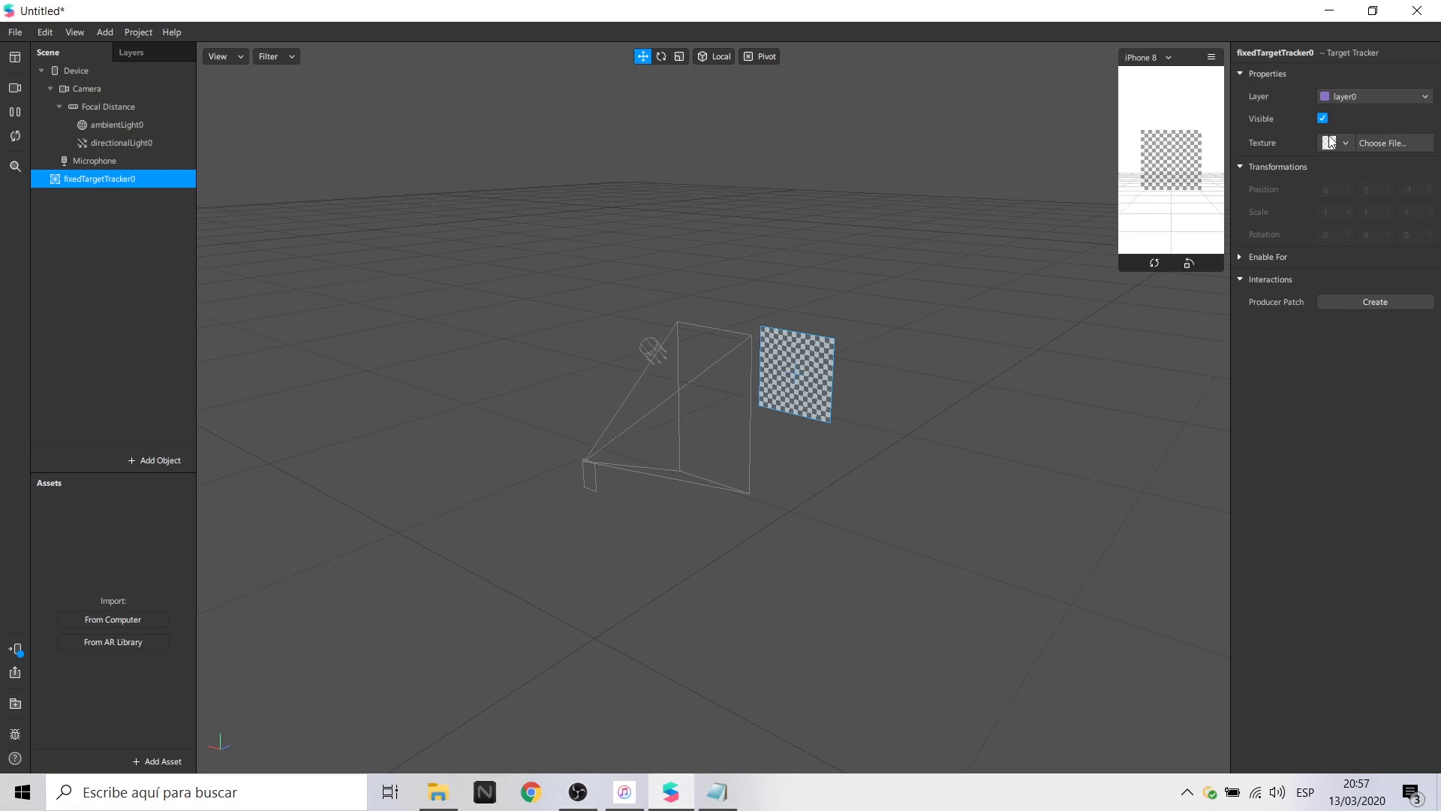
pyautogui.click(1372, 169)
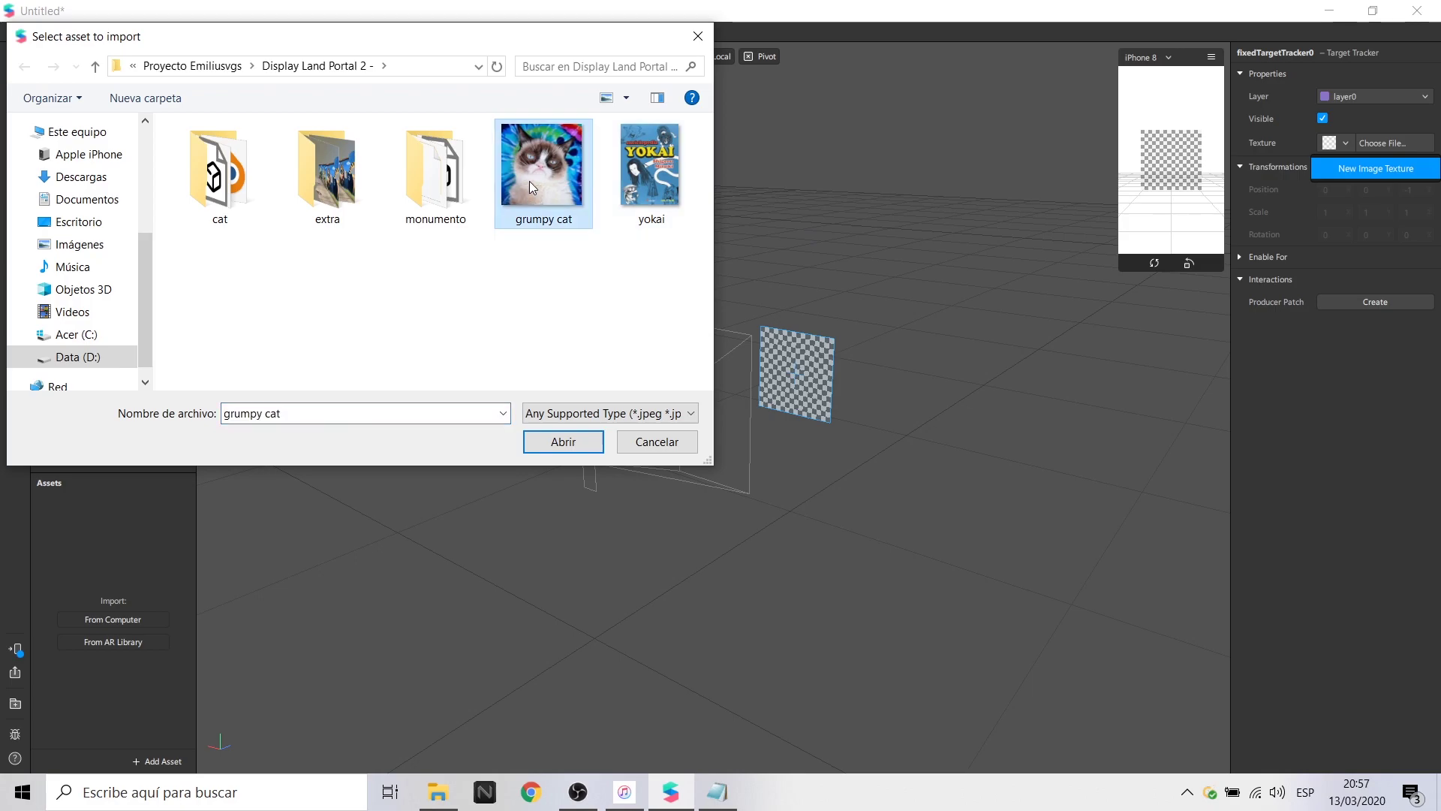
pyautogui.click(571, 439)
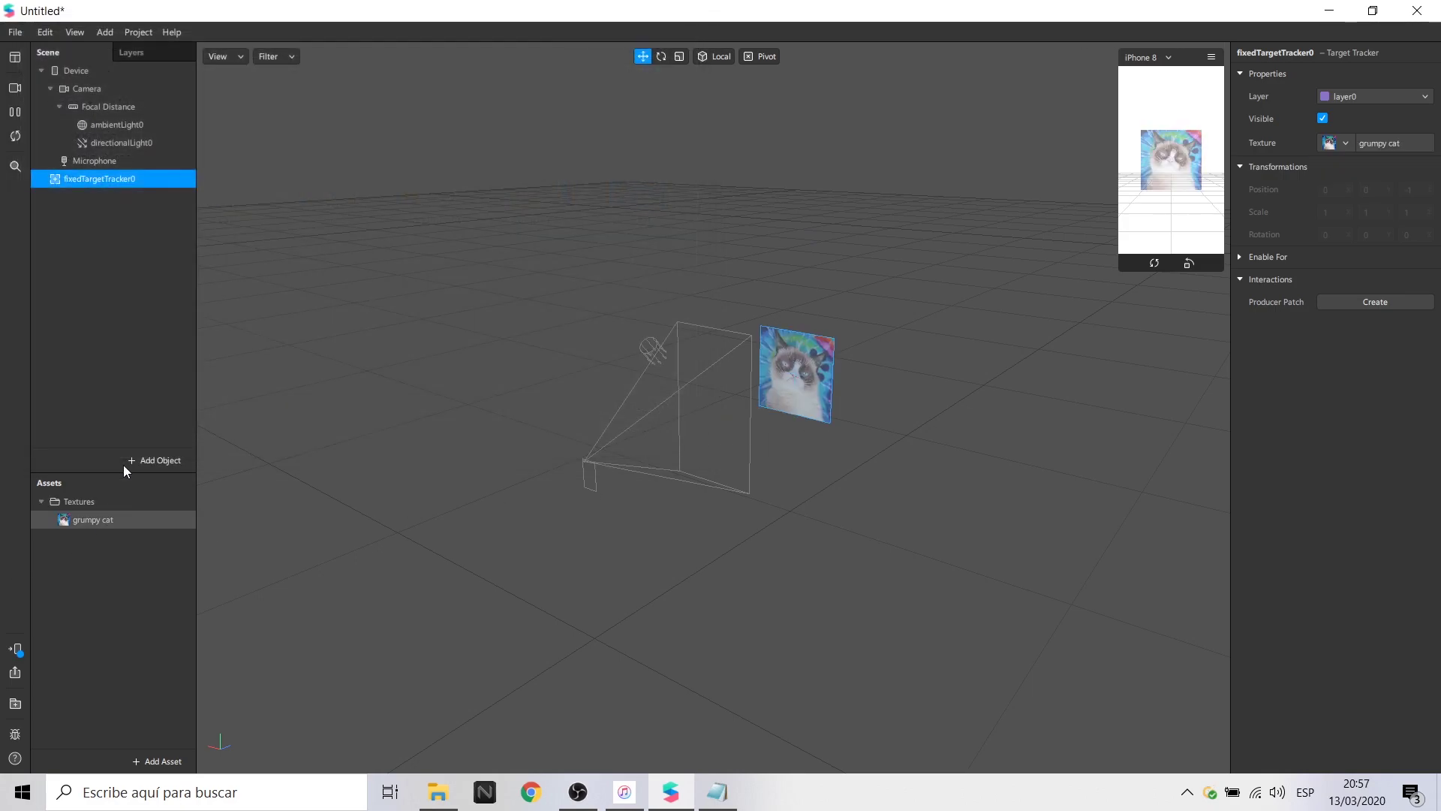
# Add nullObject0 under the fixed target tracker and import the cat mural model from the cat folder.
pyautogui.rightClick(173, 183)
pyautogui.moveTo(232, 198)
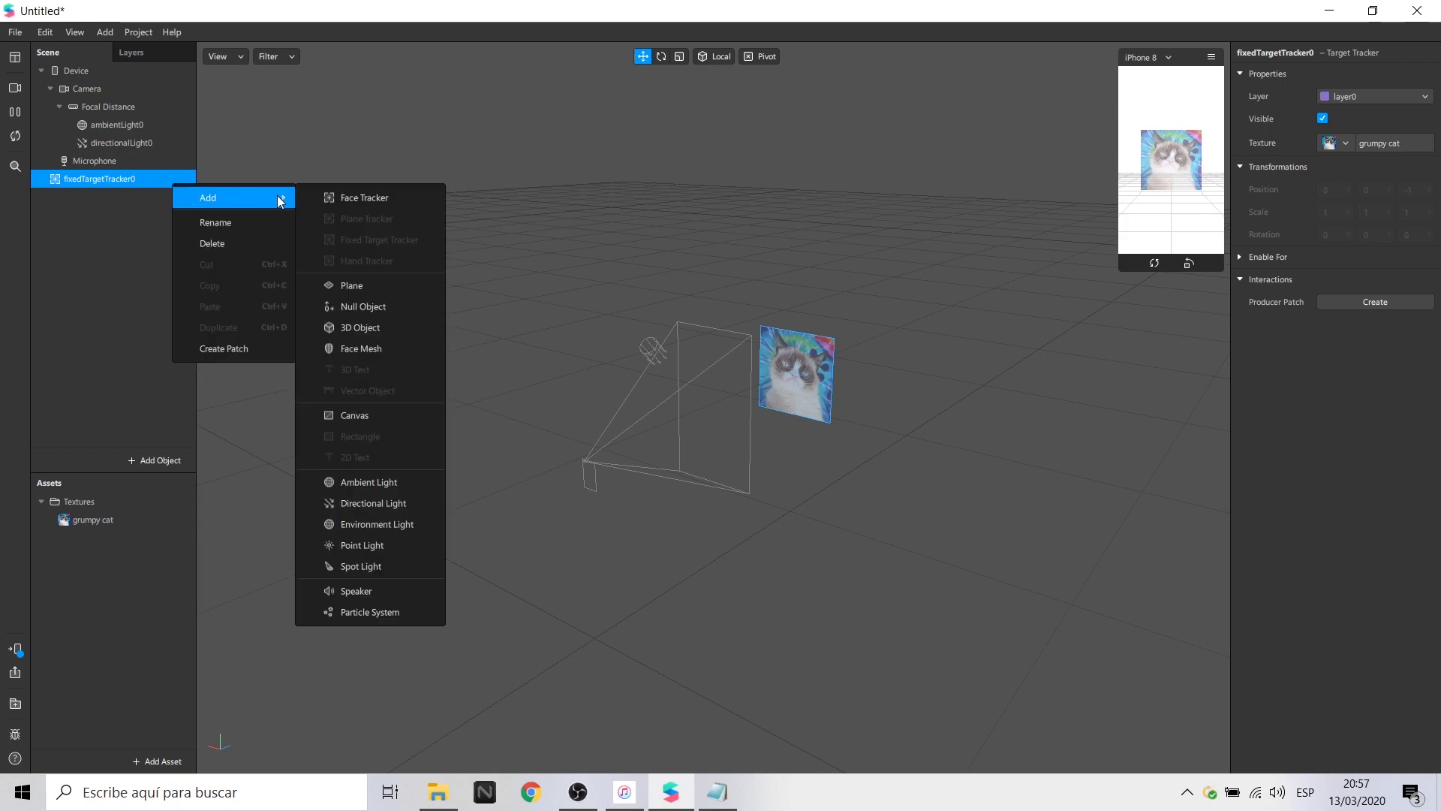
pyautogui.click(386, 306)
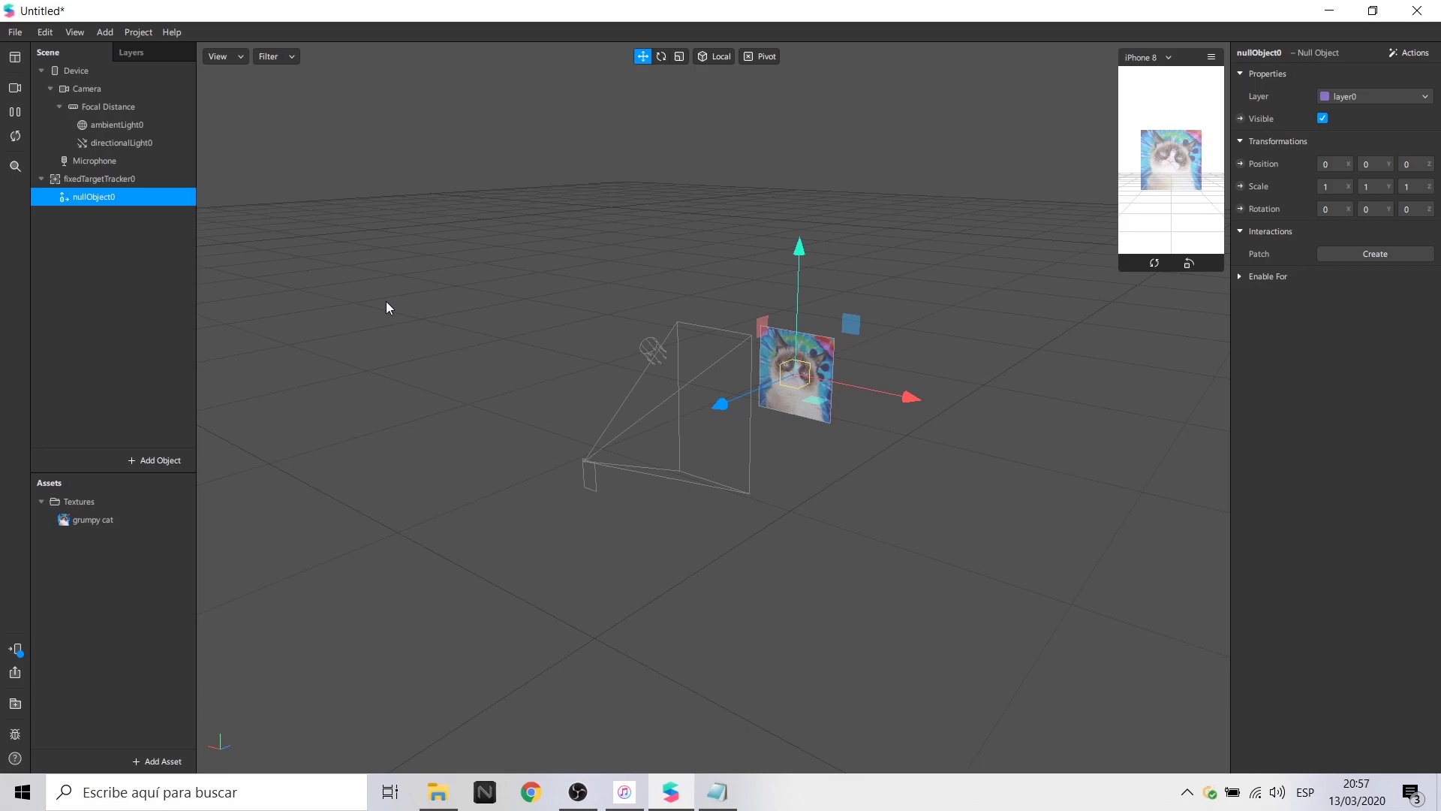
pyautogui.click(170, 762)
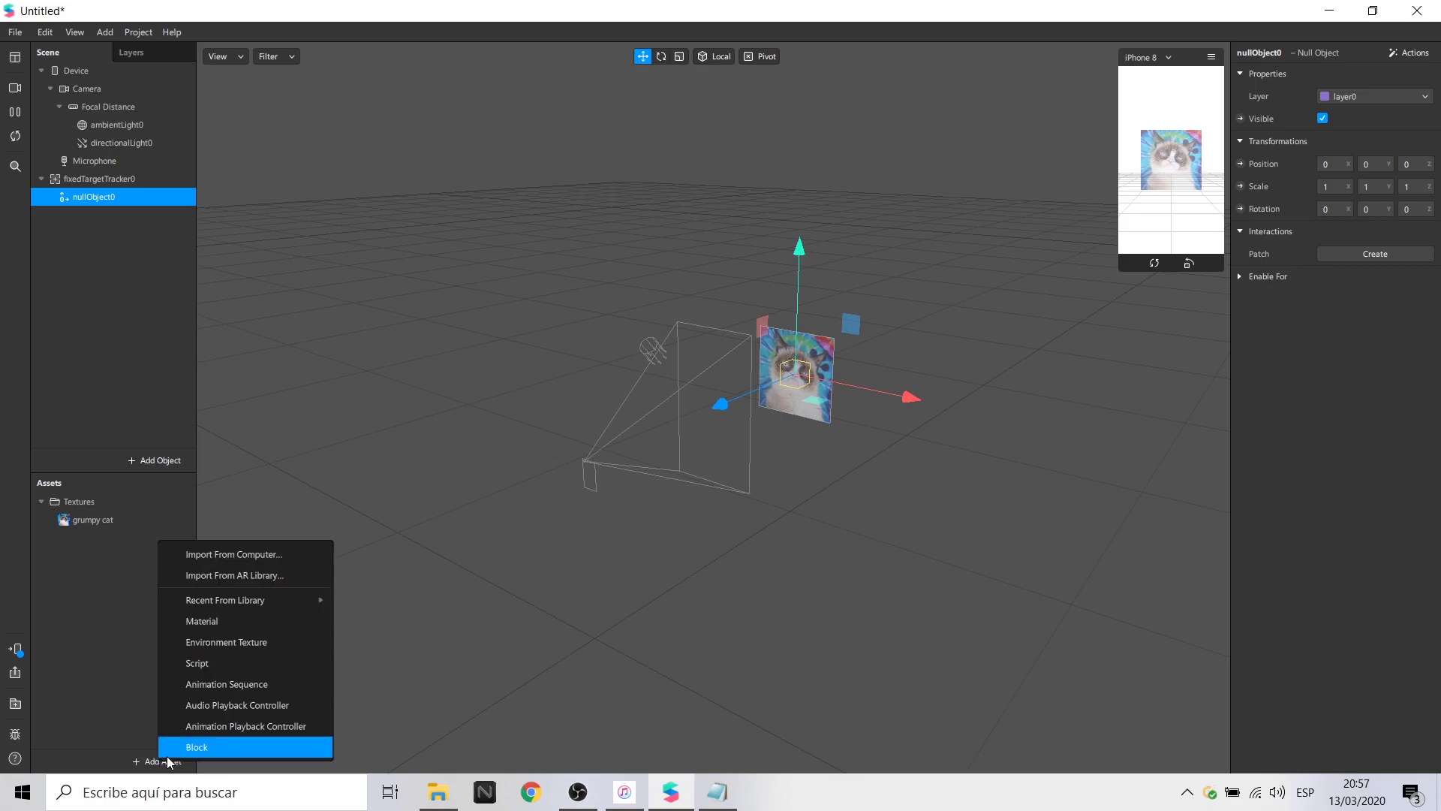
pyautogui.click(294, 558)
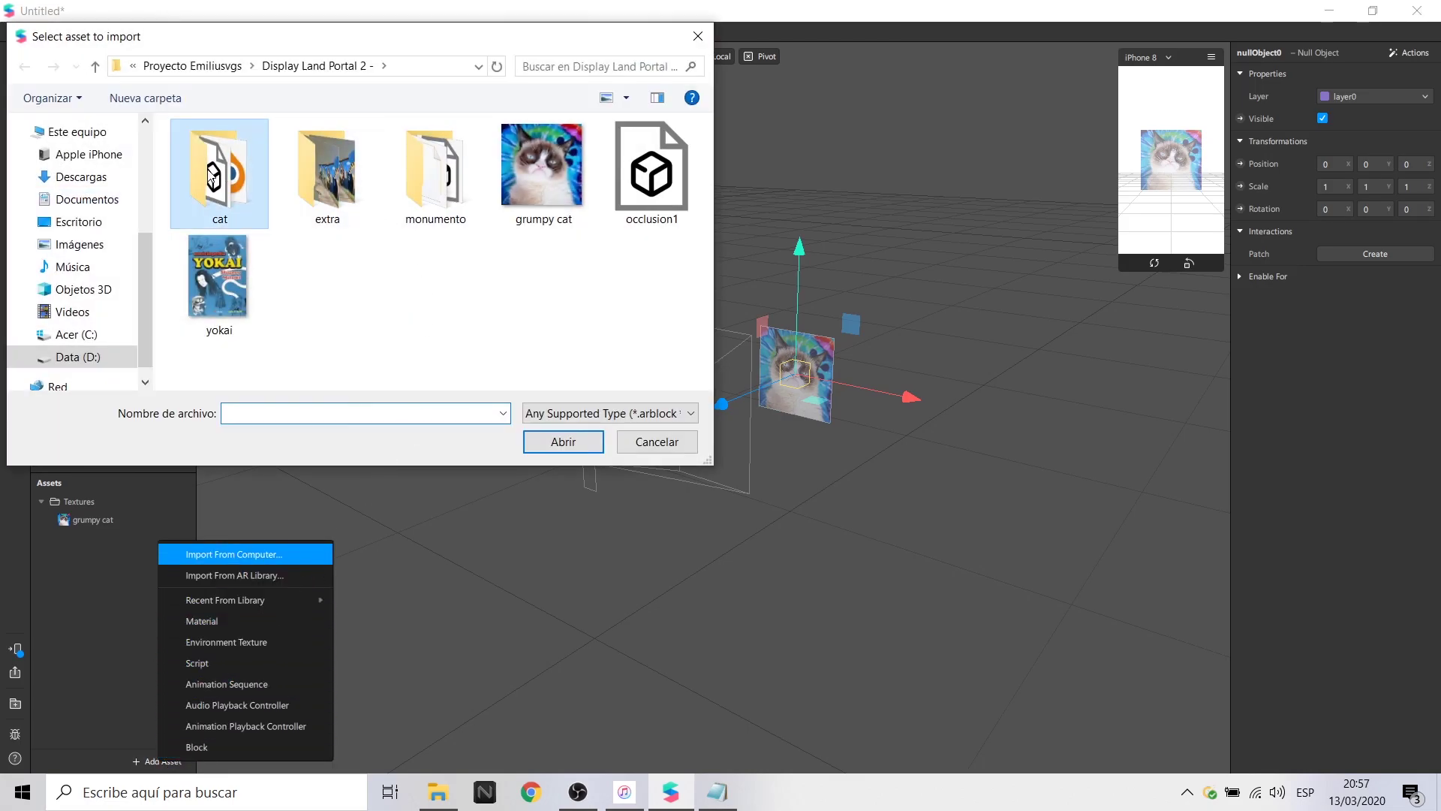
pyautogui.doubleClick(214, 173)
pyautogui.click(215, 160)
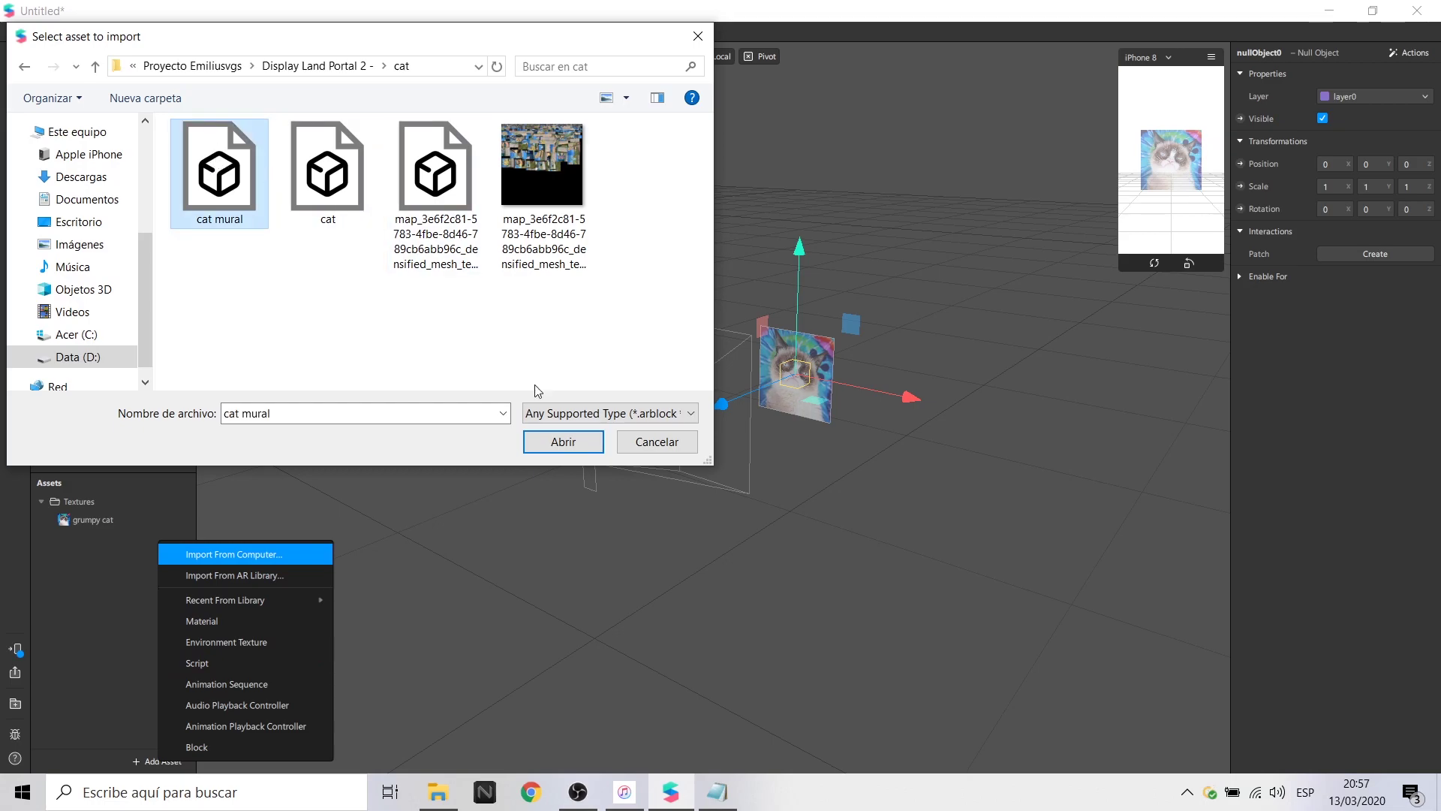
pyautogui.click(578, 444)
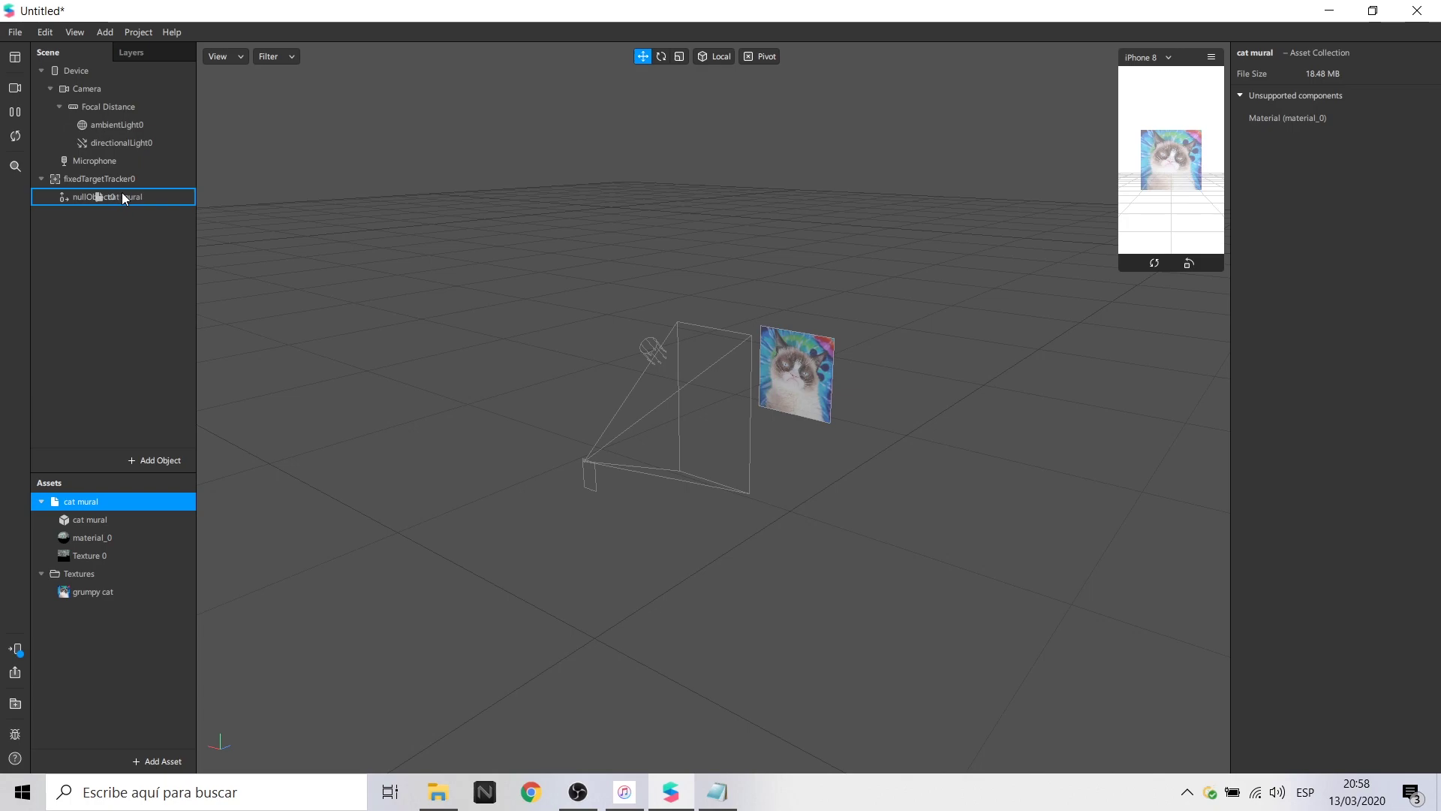
# Place the cat mural inside nullObject0 and move it slightly toward the camera along Z.
pyautogui.moveTo(119, 194); pyautogui.dragTo(121, 194)
pyautogui.moveTo(727, 407); pyautogui.dragTo(626, 546)
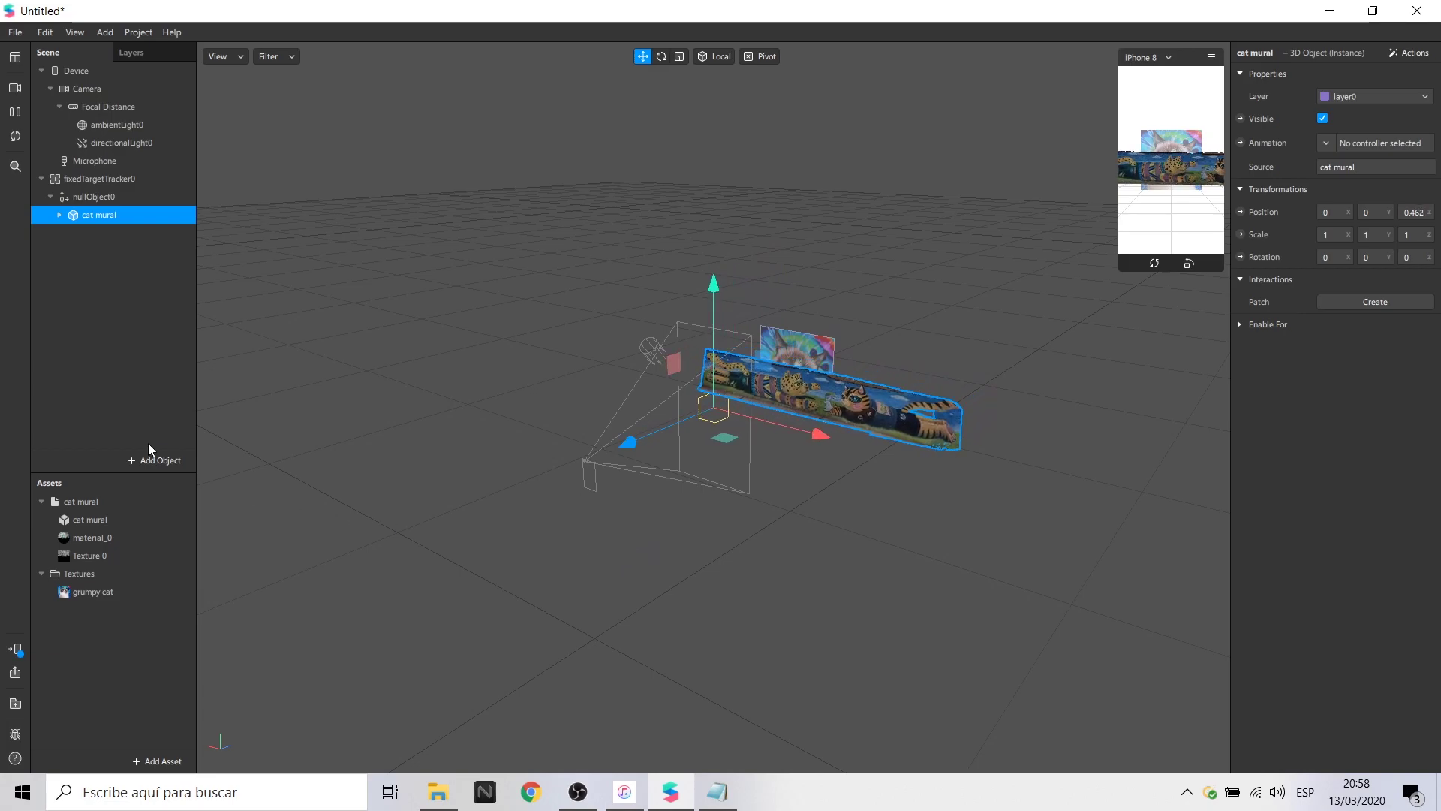
pyautogui.click(72, 392)
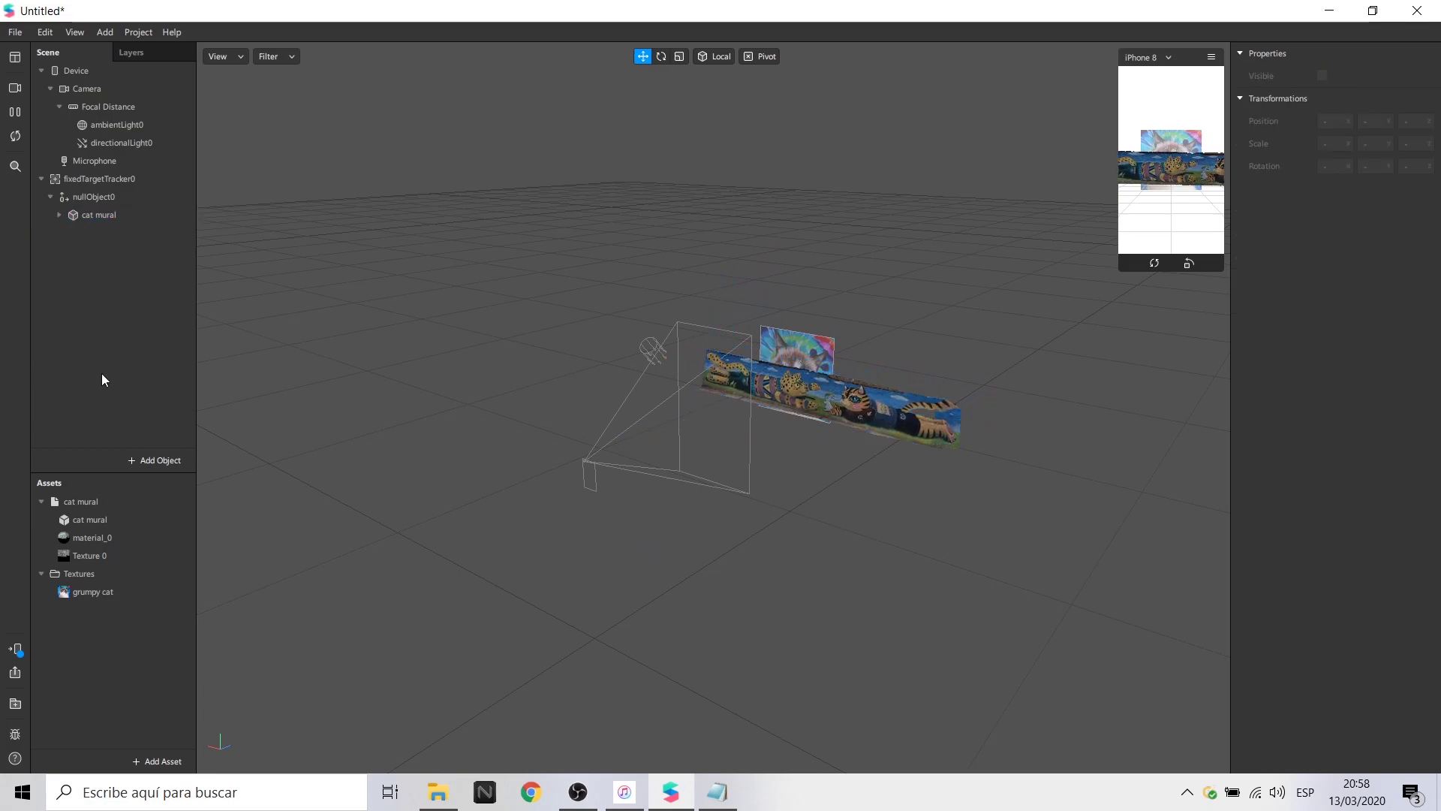
pyautogui.click(156, 760)
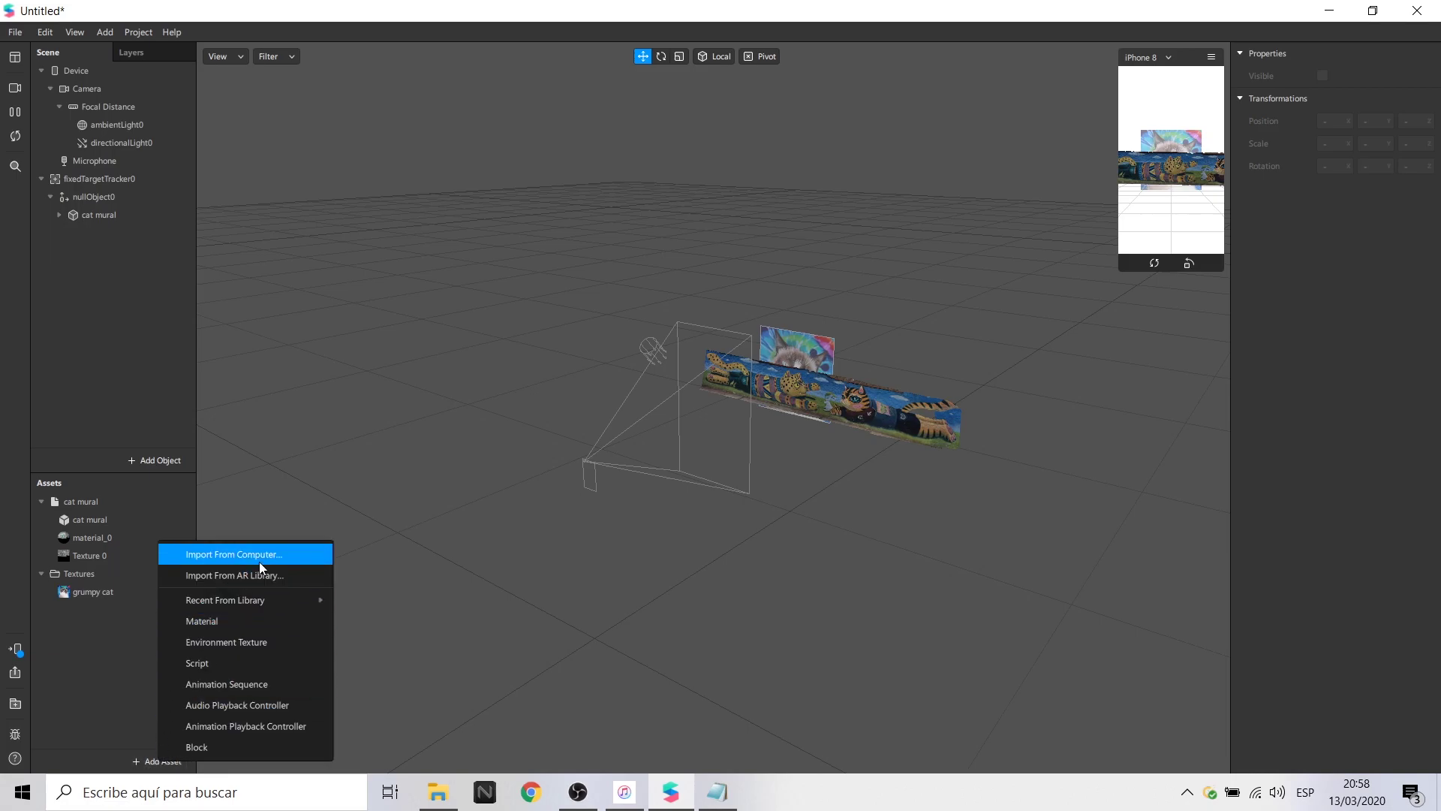
pyautogui.click(260, 557)
# Import the occlusion1 model and place it inside nullObject0.
pyautogui.click(351, 68)
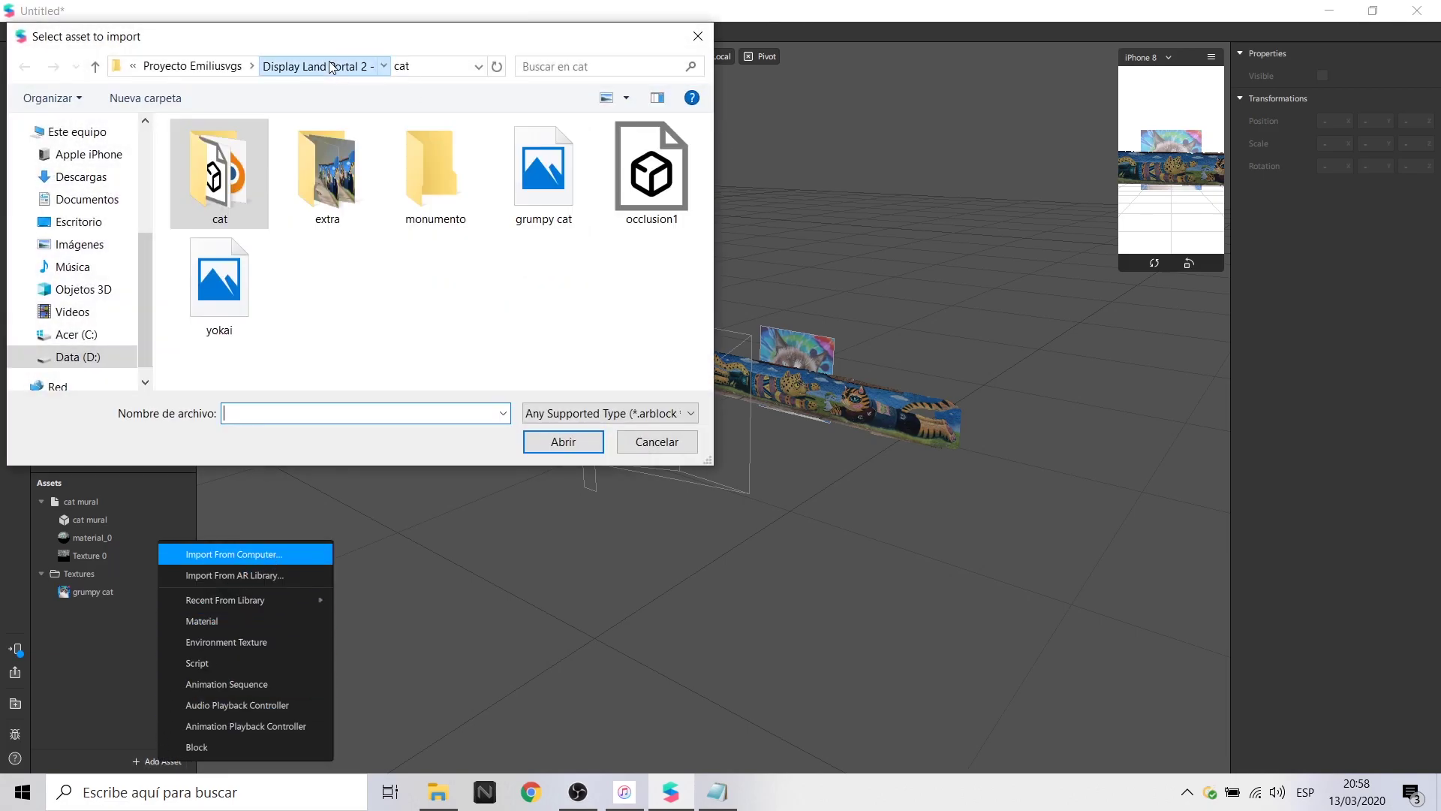
pyautogui.click(651, 172)
pyautogui.click(577, 443)
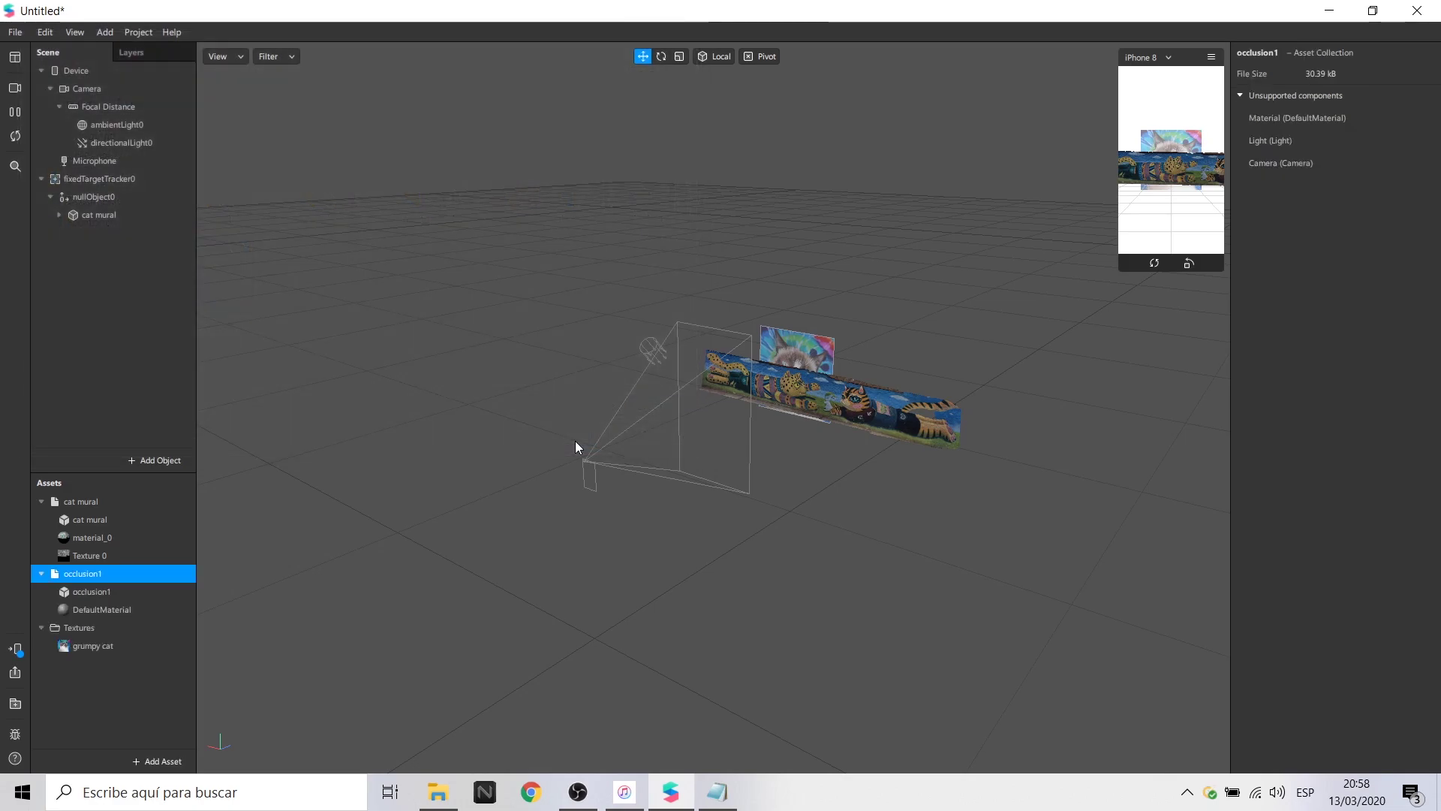
pyautogui.moveTo(83, 574)
pyautogui.mouseDown()
pyautogui.moveTo(106, 191)
pyautogui.moveTo(90, 209)
pyautogui.mouseUp()
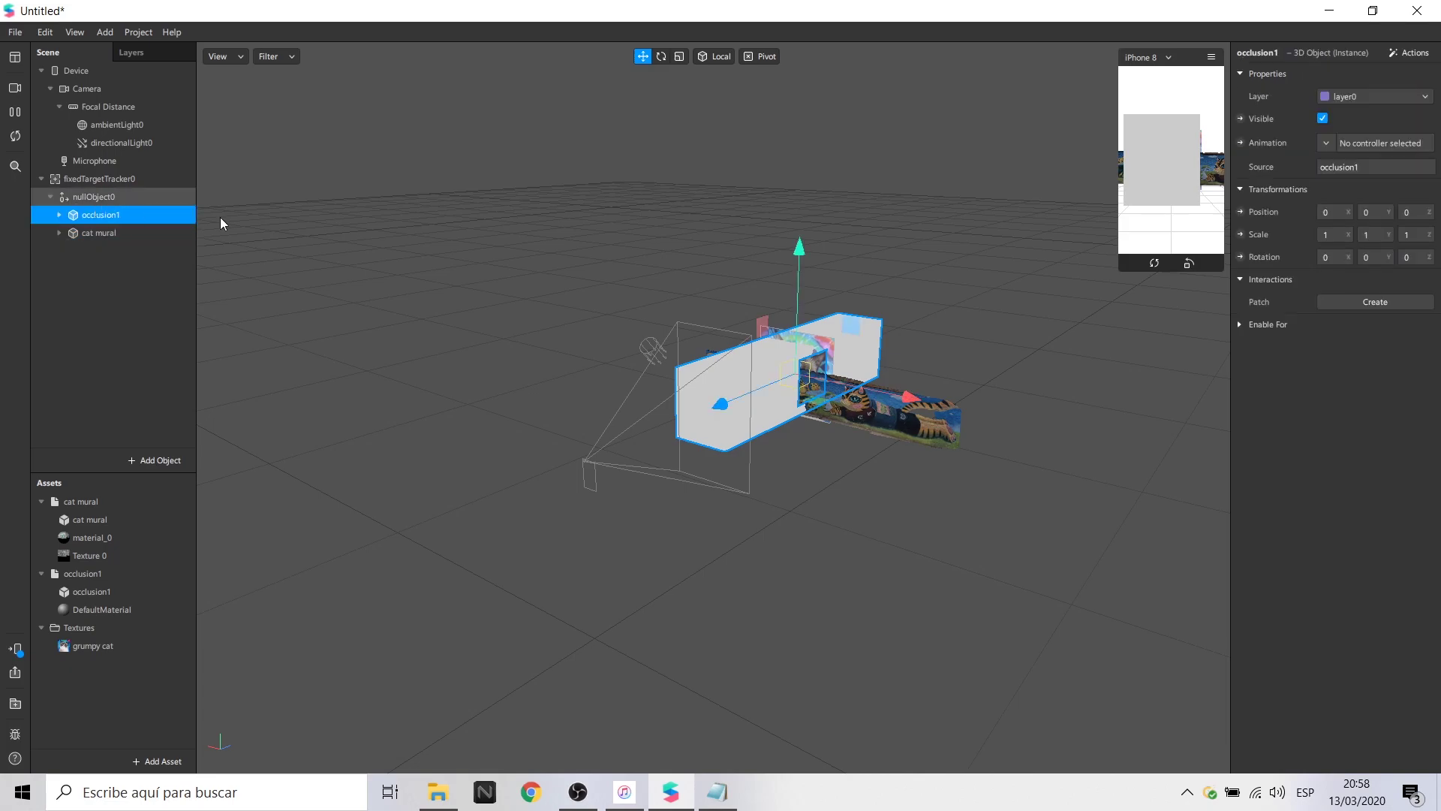
# Rotate occlusion1 about -89.2° around Y and scale it to 1.5, 1.5, 1.3.
pyautogui.click(661, 56)
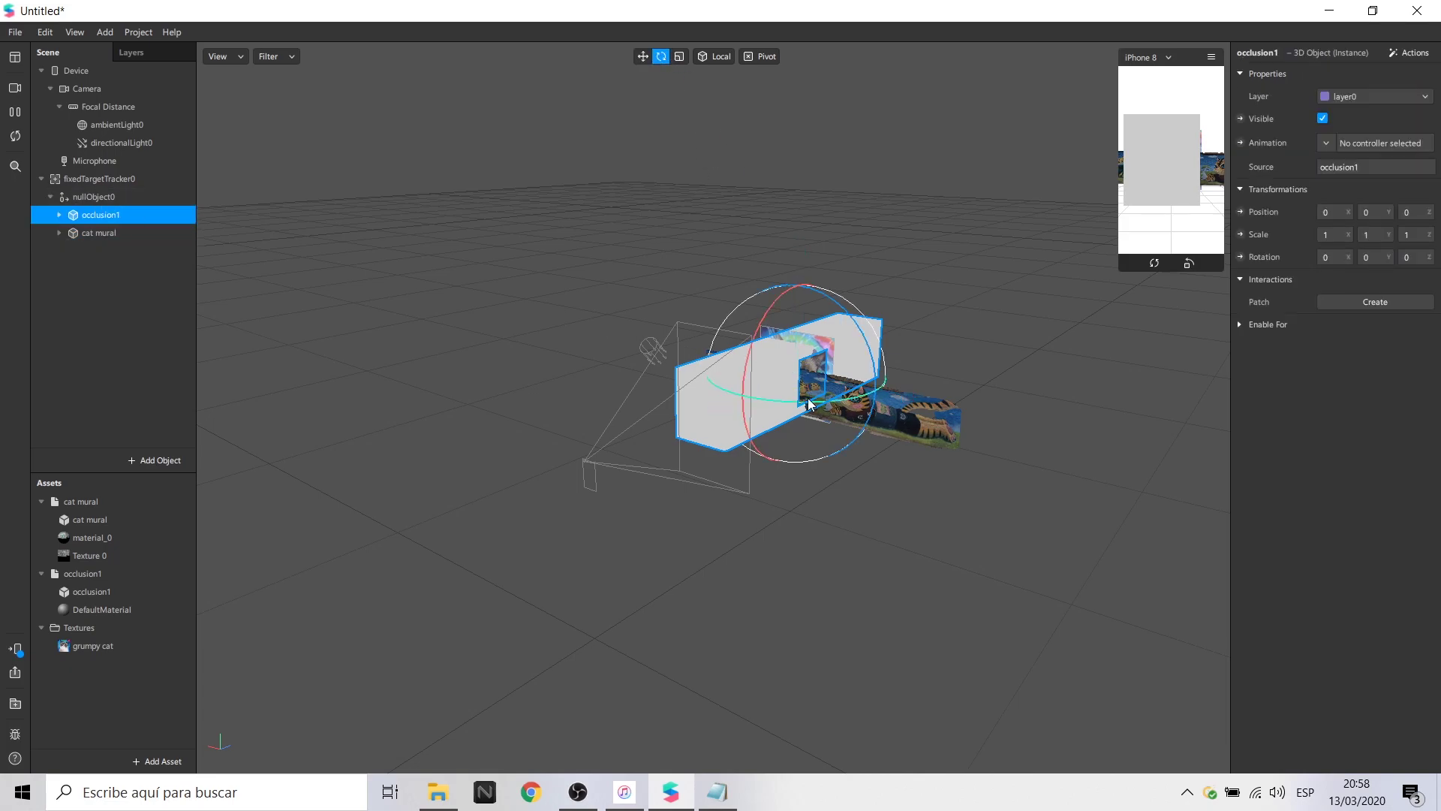
pyautogui.moveTo(800, 409); pyautogui.dragTo(746, 392)
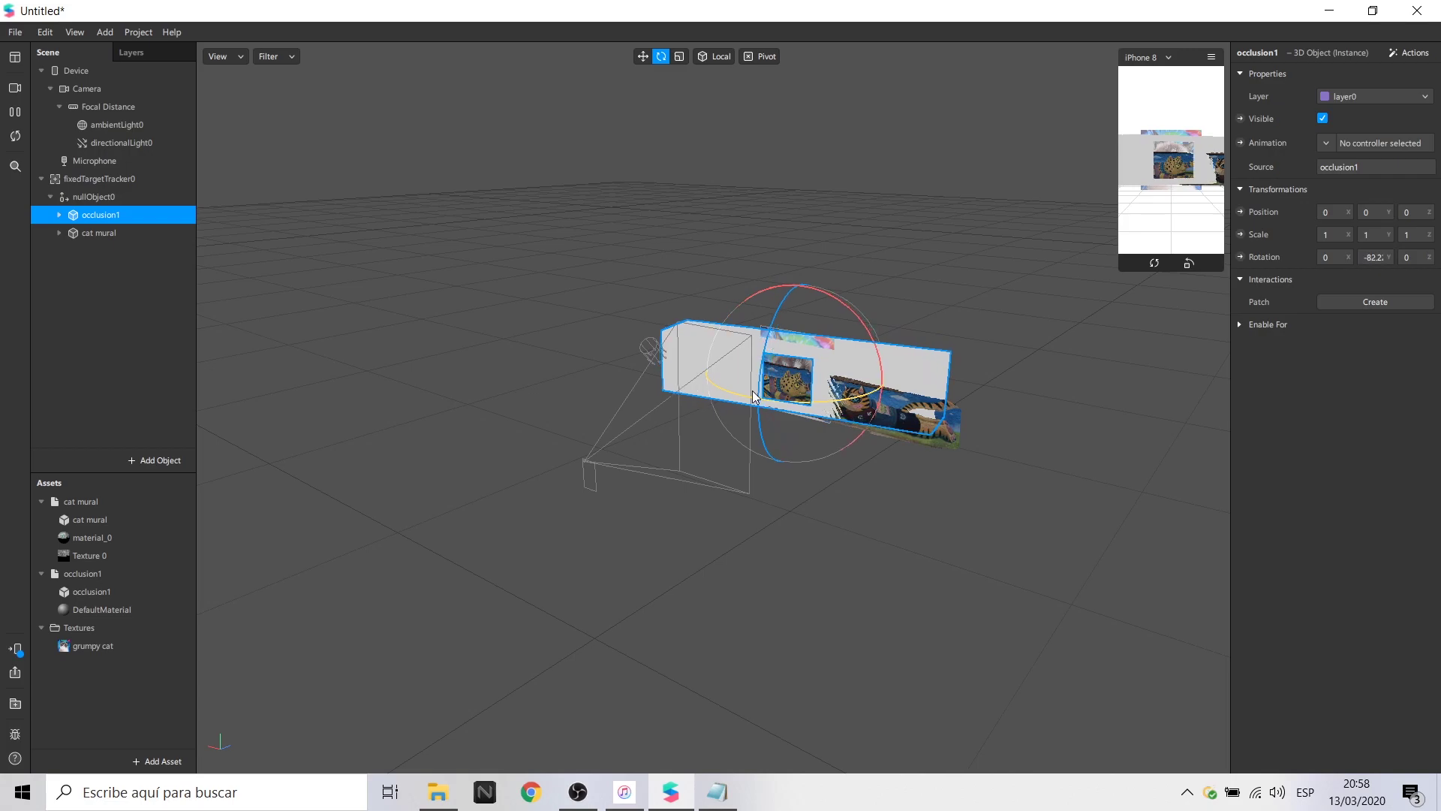
pyautogui.moveTo(745, 392); pyautogui.dragTo(533, 309, button='right')
pyautogui.moveTo(1349, 231); pyautogui.dragTo(1392, 230)
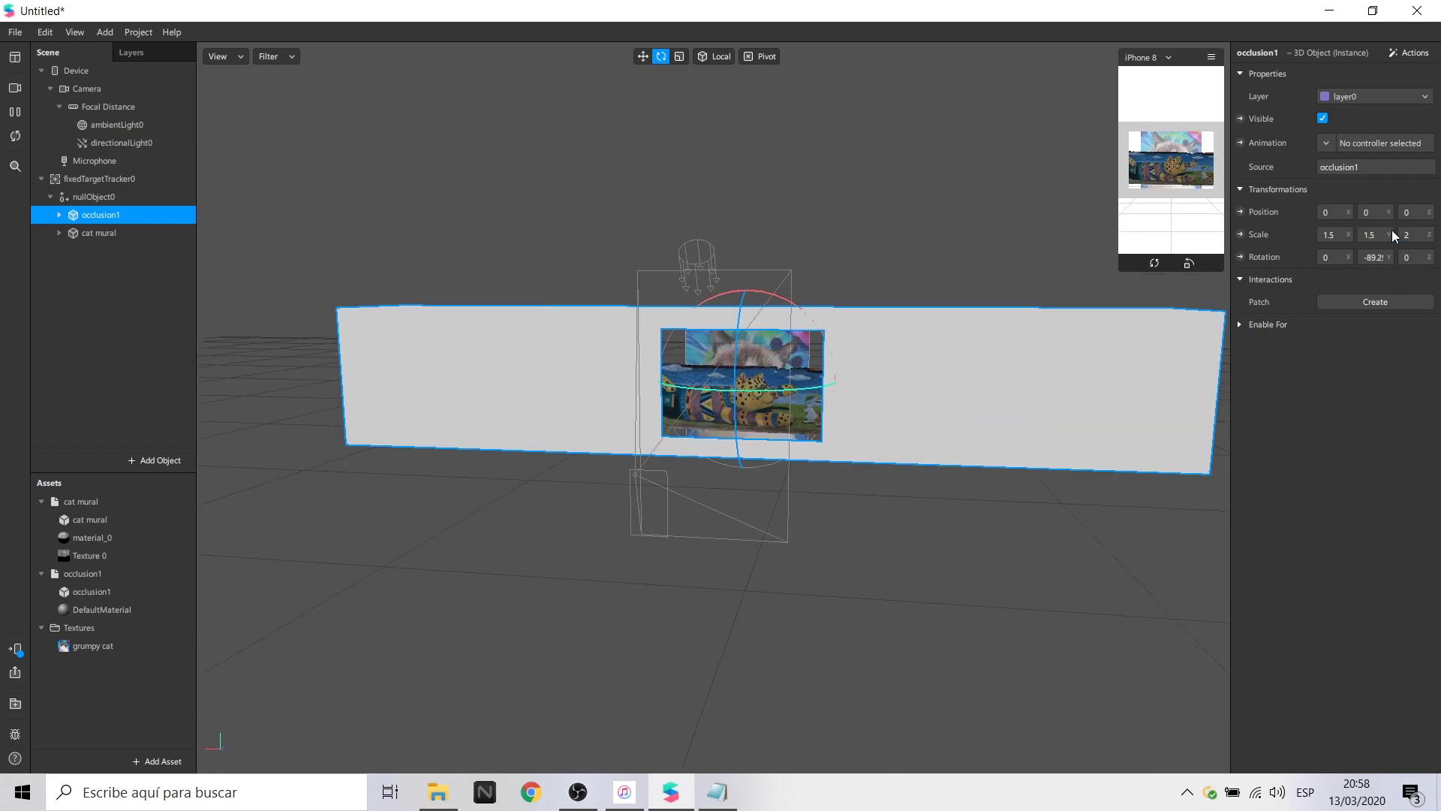
pyautogui.moveTo(668, 471); pyautogui.dragTo(901, 394, button='right')
pyautogui.write('1.2')
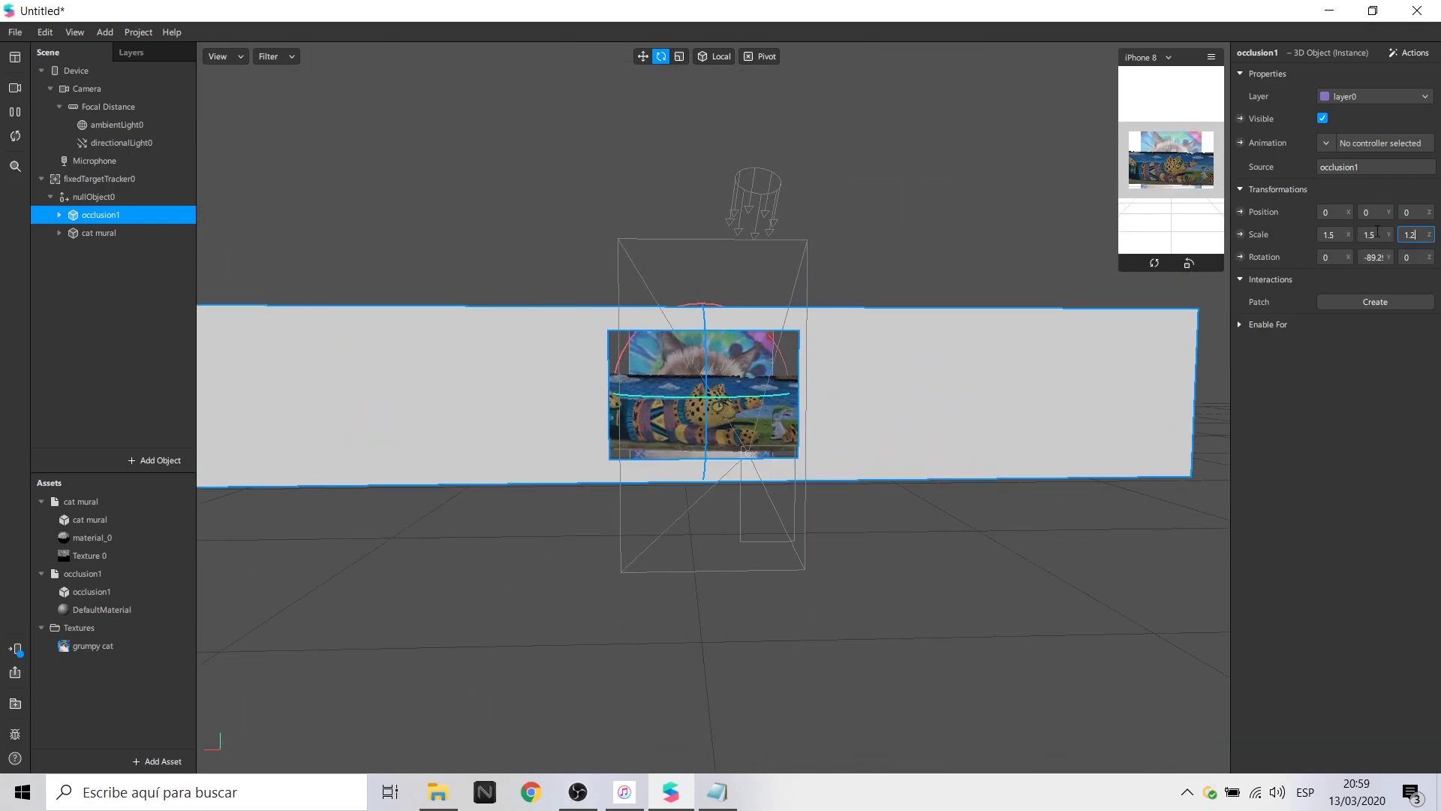
pyautogui.press('BackSpace')
pyautogui.write('3')
pyautogui.scroll(3, 784, 458)
pyautogui.moveTo(783, 458); pyautogui.dragTo(809, 623, button='right')
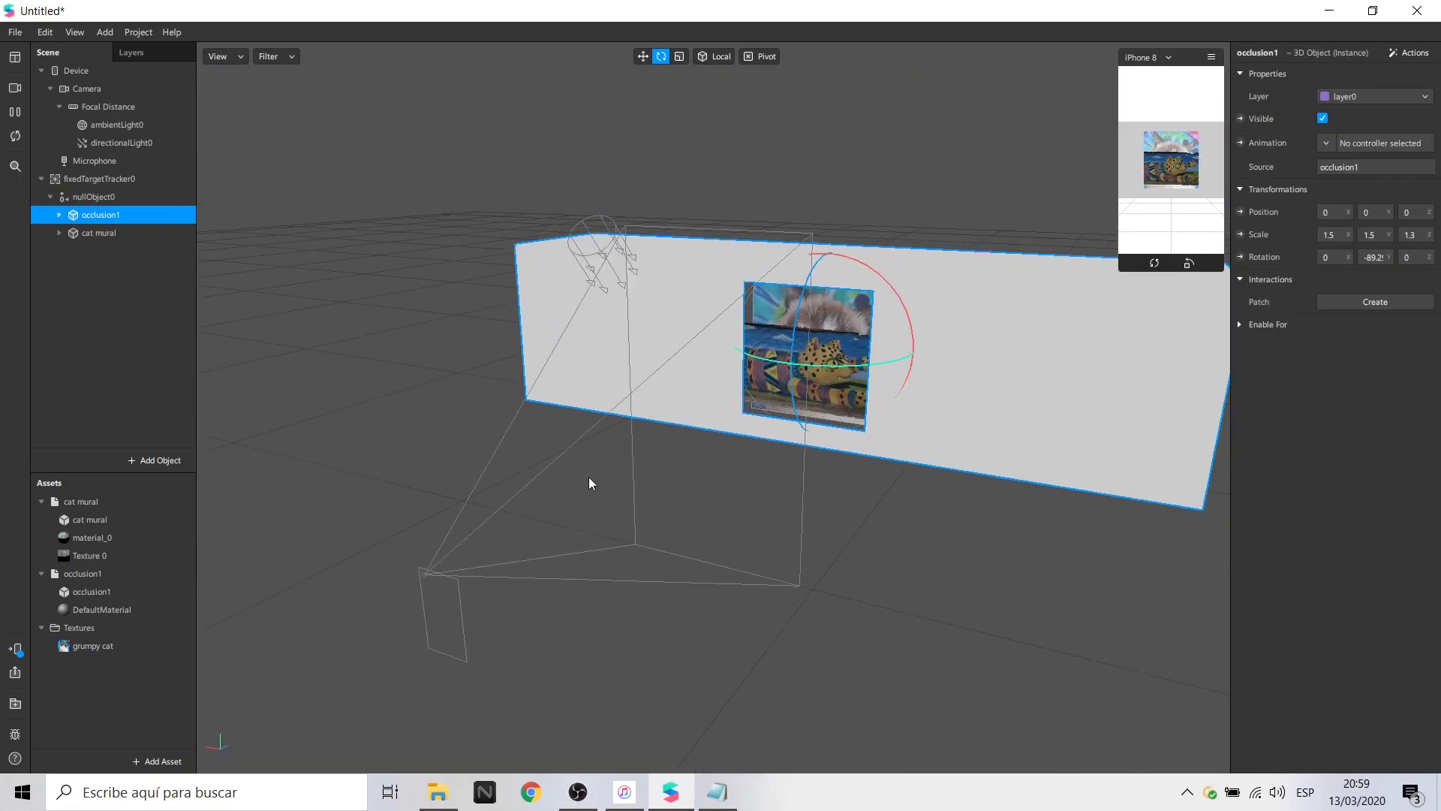
# Scale the cat mural to 1.3, 1.6, 1.4.
pyautogui.click(120, 235)
pyautogui.click(1325, 235)
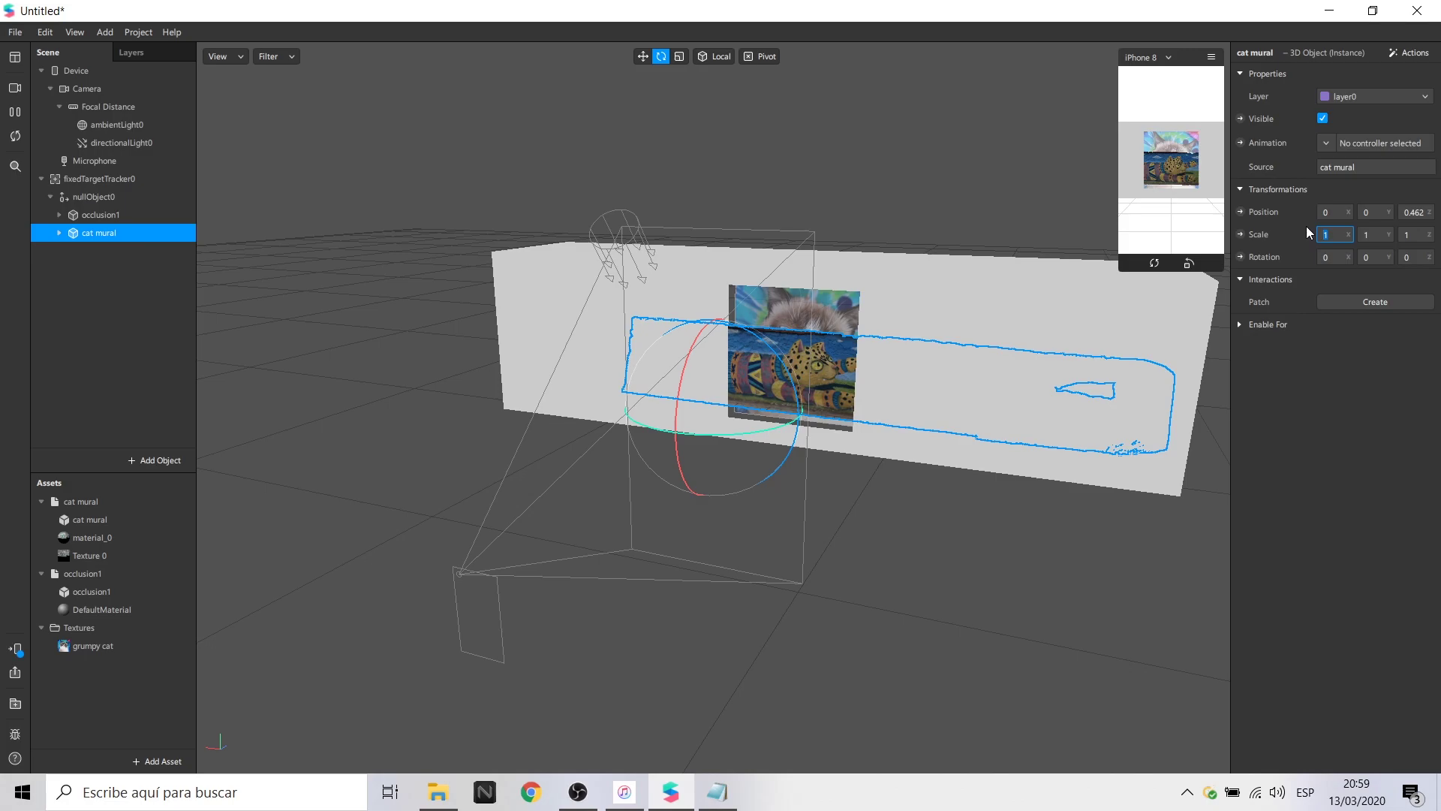
pyautogui.moveTo(785, 461); pyautogui.dragTo(958, 551, button='right')
pyautogui.write('.3')
pyautogui.press('Tab')
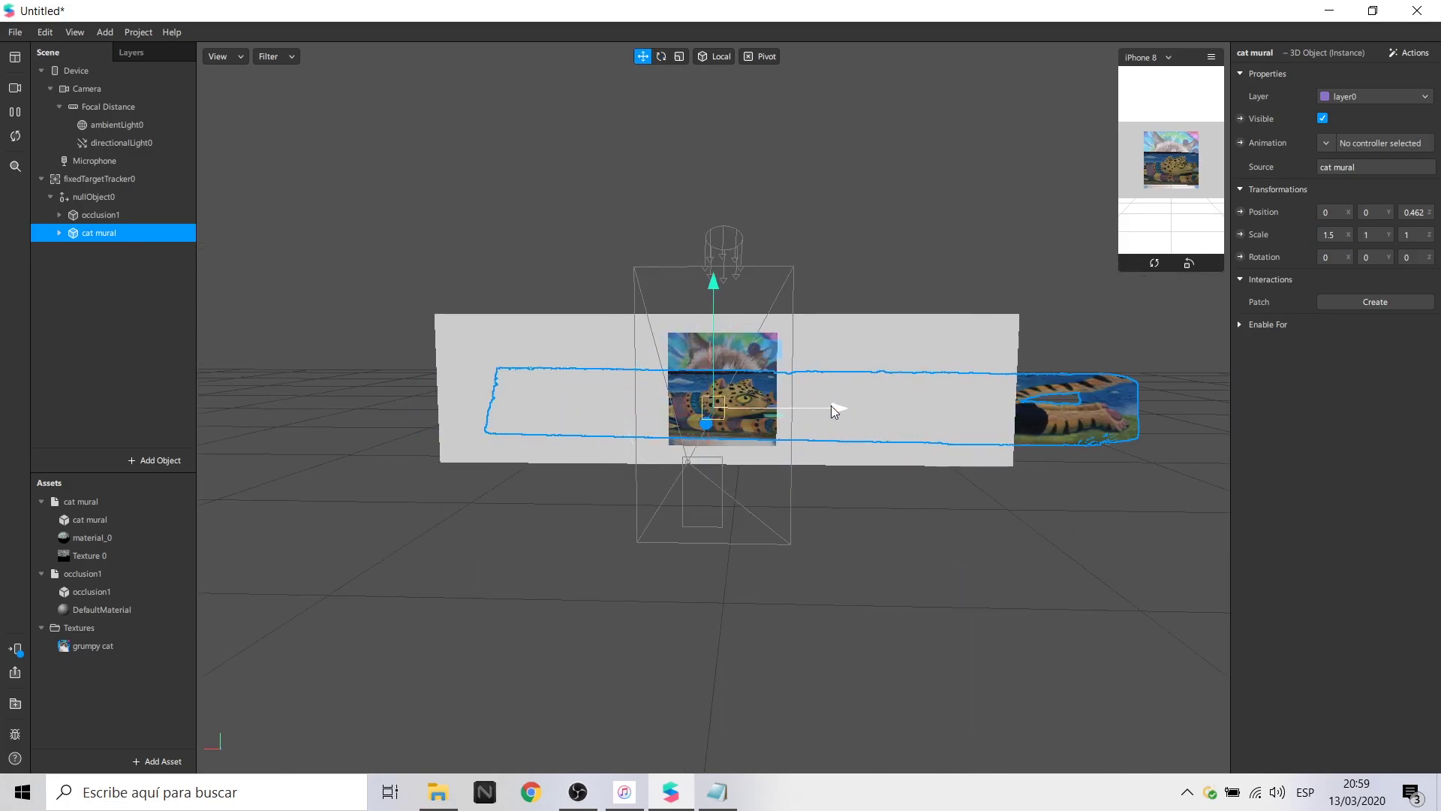
pyautogui.write('1.311.6')
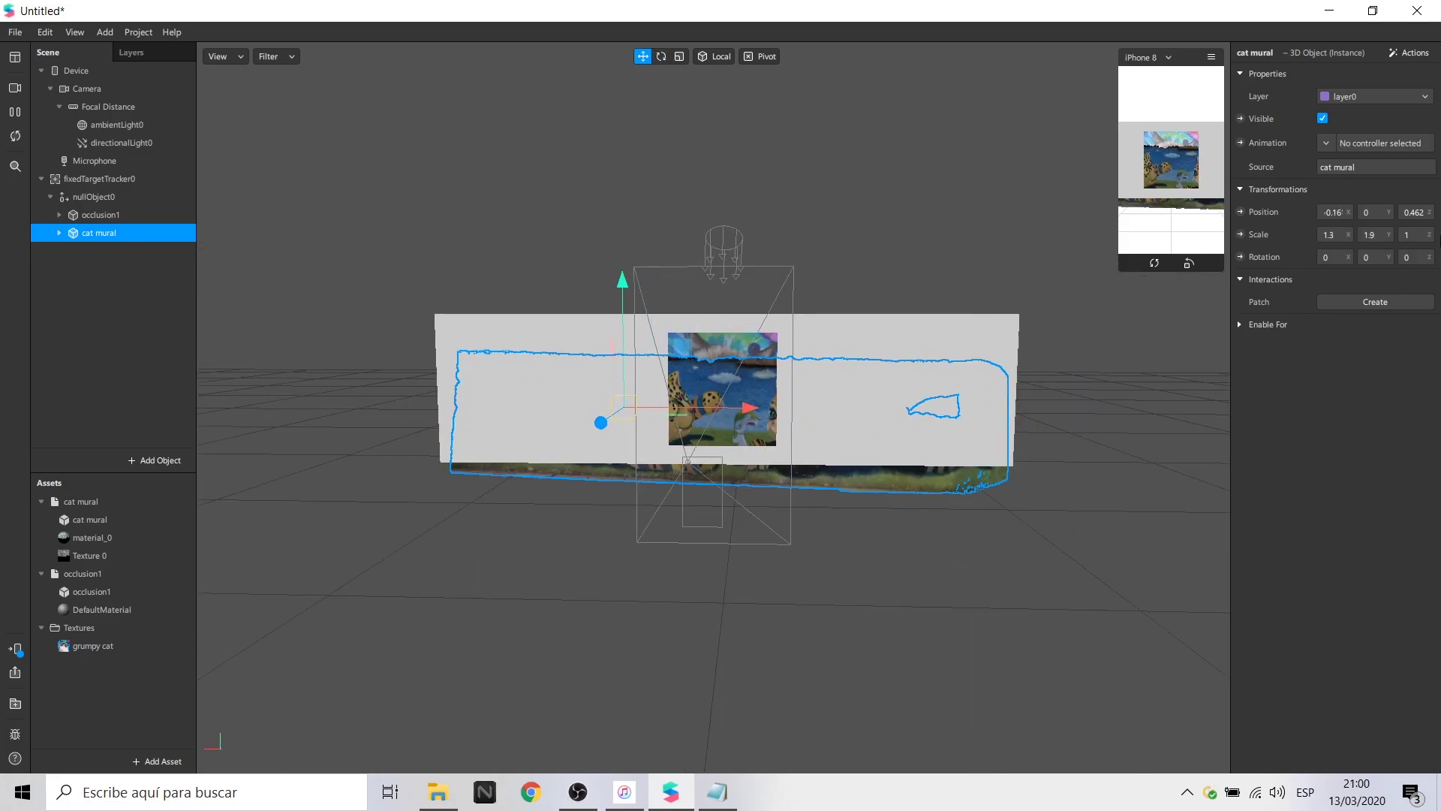
pyautogui.moveTo(926, 589); pyautogui.dragTo(1398, 252, button='right')
pyautogui.write('1.4')
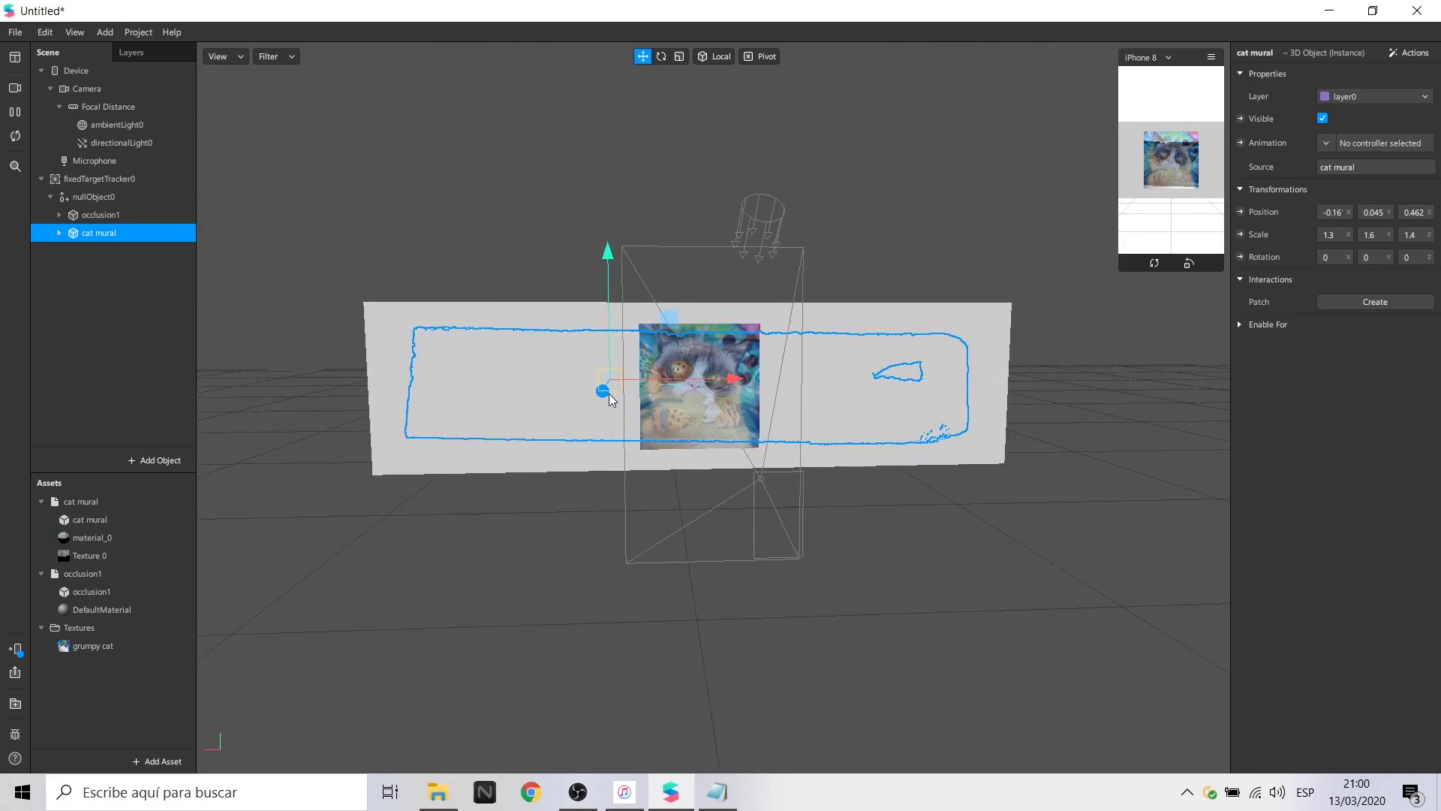
# Nudge the cat mural back in depth to Z 0.649 and raise it slightly.
pyautogui.moveTo(609, 393); pyautogui.dragTo(548, 534, button='right')
pyautogui.moveTo(548, 535); pyautogui.dragTo(556, 508)
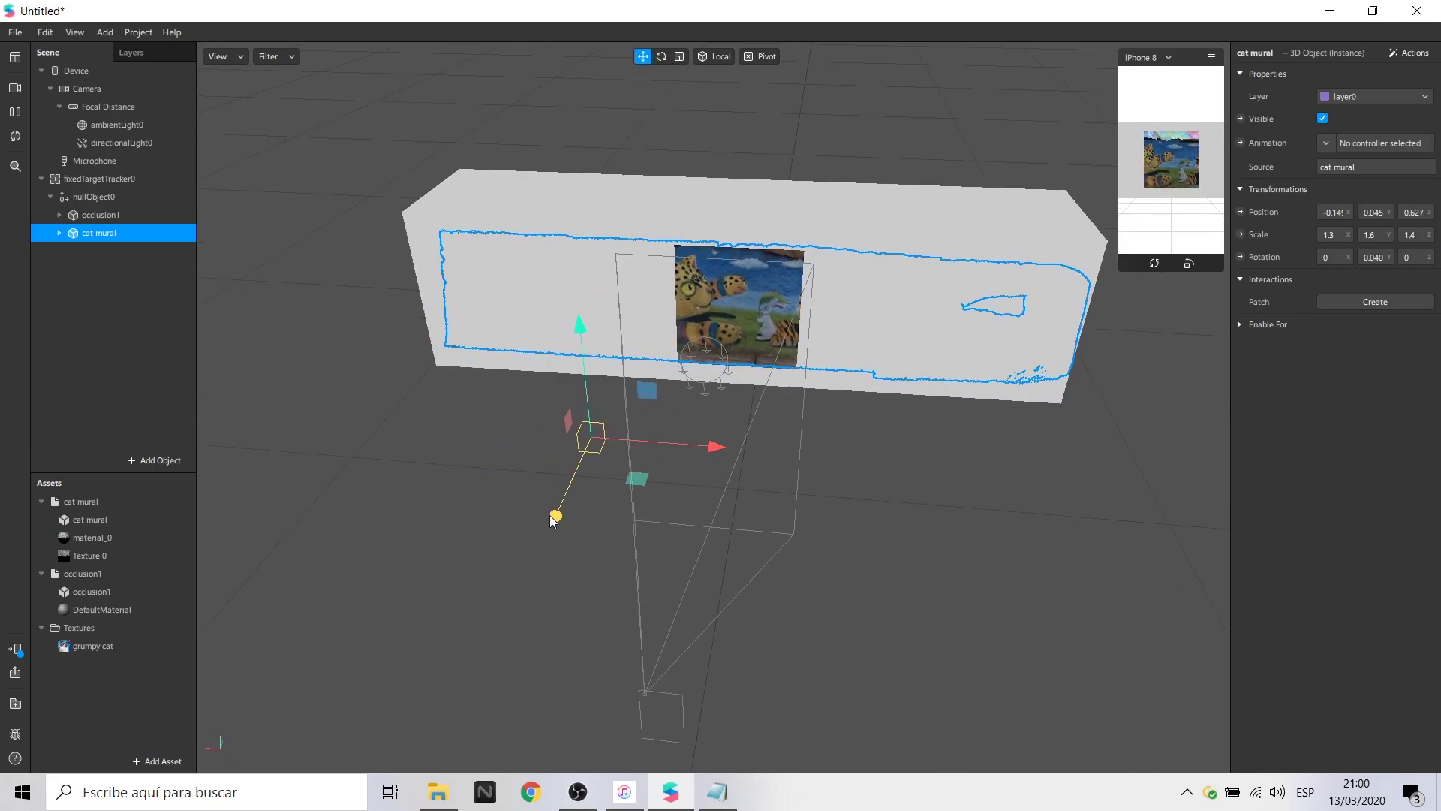
pyautogui.moveTo(556, 509); pyautogui.dragTo(1111, 286, button='right')
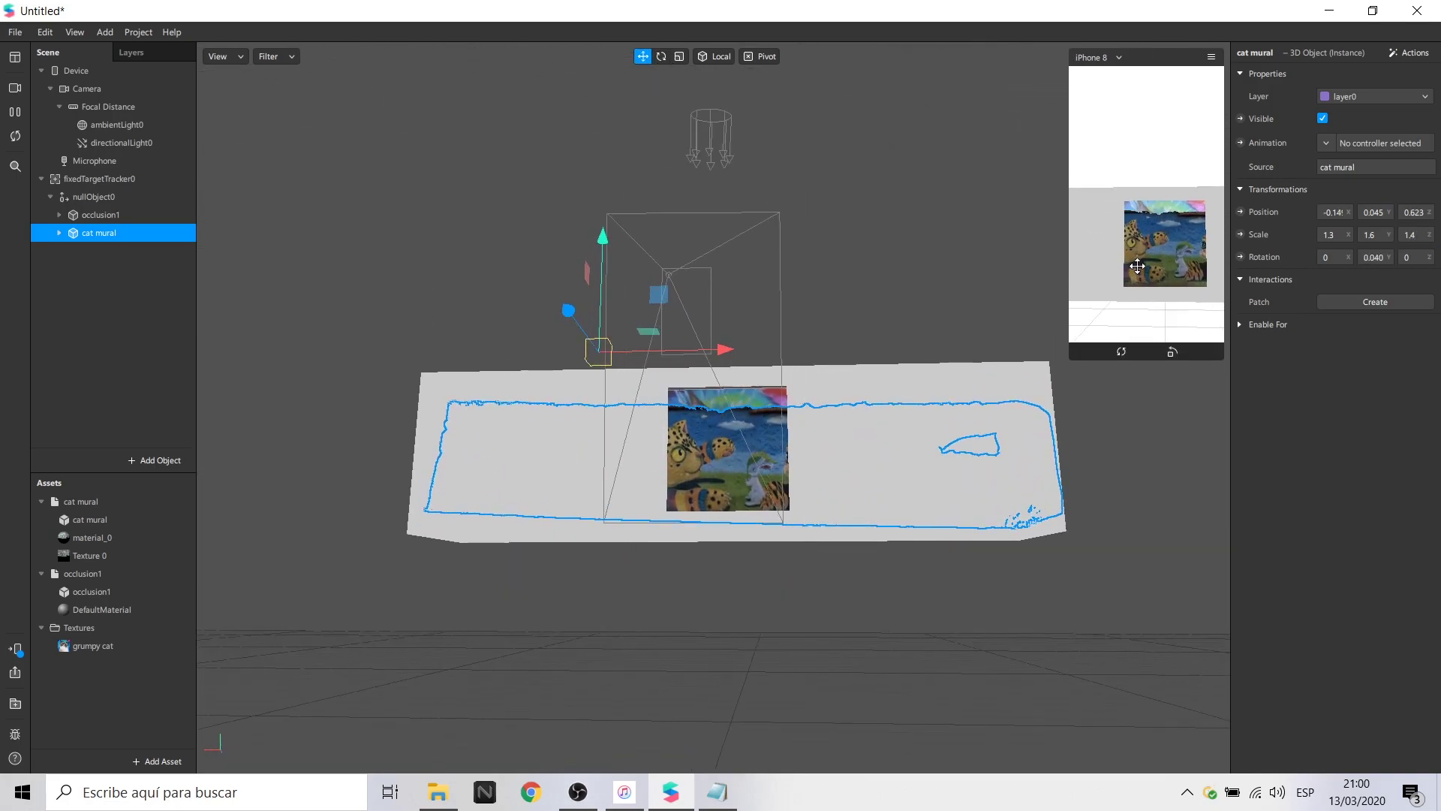
pyautogui.moveTo(629, 235); pyautogui.dragTo(629, 216)
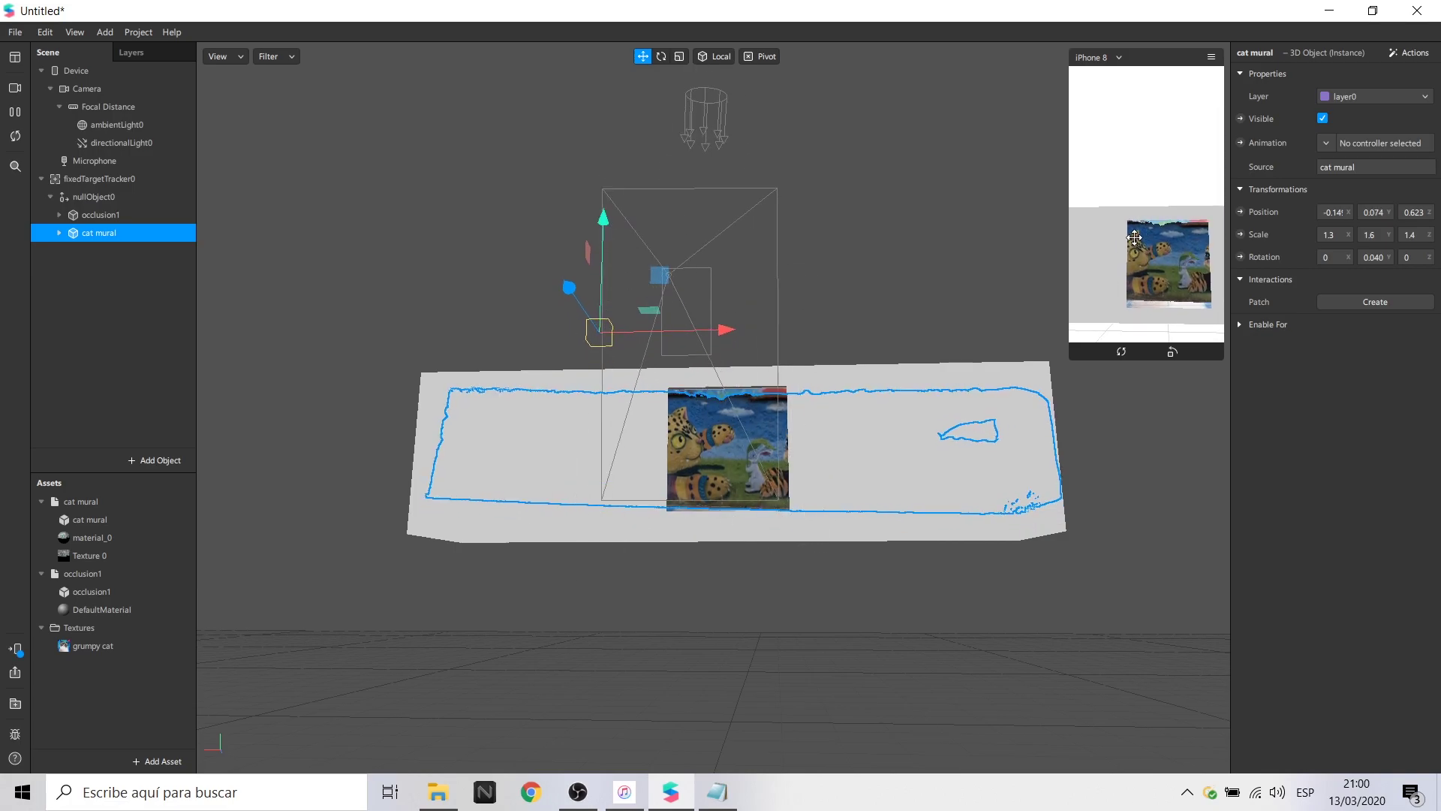
pyautogui.moveTo(867, 529); pyautogui.dragTo(862, 644, button='right')
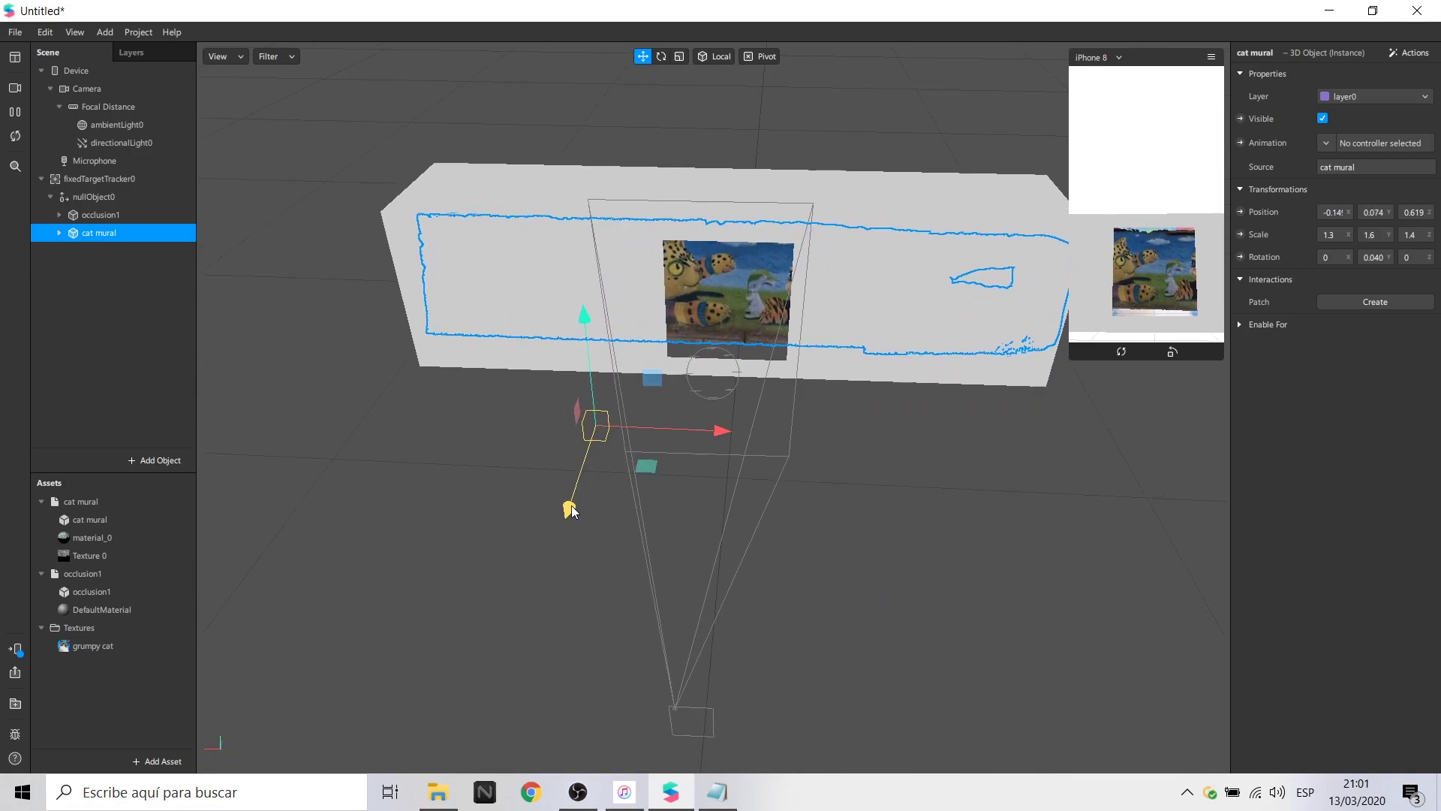
pyautogui.moveTo(571, 510)
pyautogui.mouseDown(button='right')
pyautogui.moveTo(778, 372)
pyautogui.moveTo(1058, 398)
pyautogui.moveTo(985, 416)
pyautogui.moveTo(1048, 429)
pyautogui.mouseUp(button='right')
pyautogui.click(1003, 399)
# Rescale the occlusion box to 1.4, 1.5, 1.29 so it surrounds the mural.
pyautogui.click(901, 338)
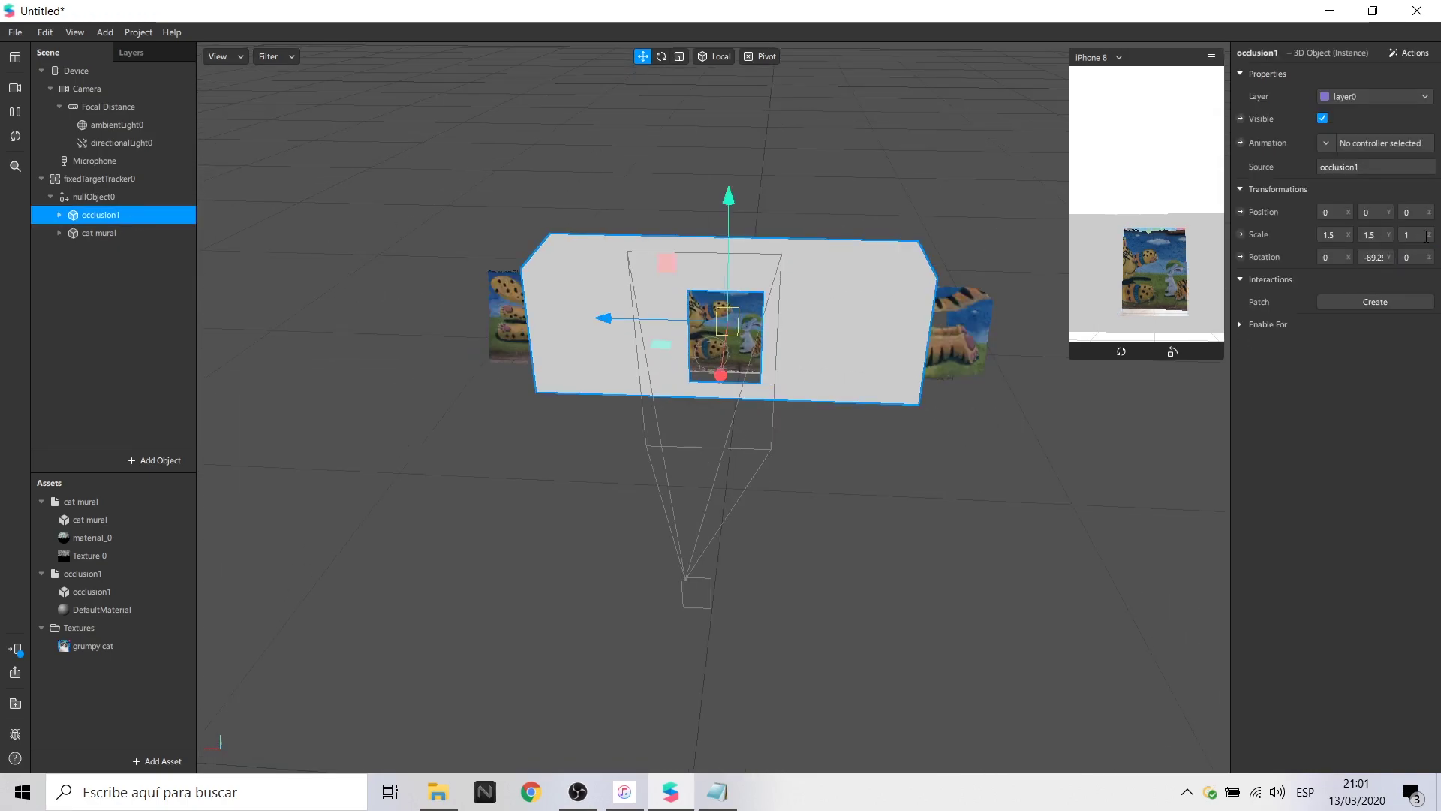
pyautogui.moveTo(1426, 237); pyautogui.dragTo(1344, 238)
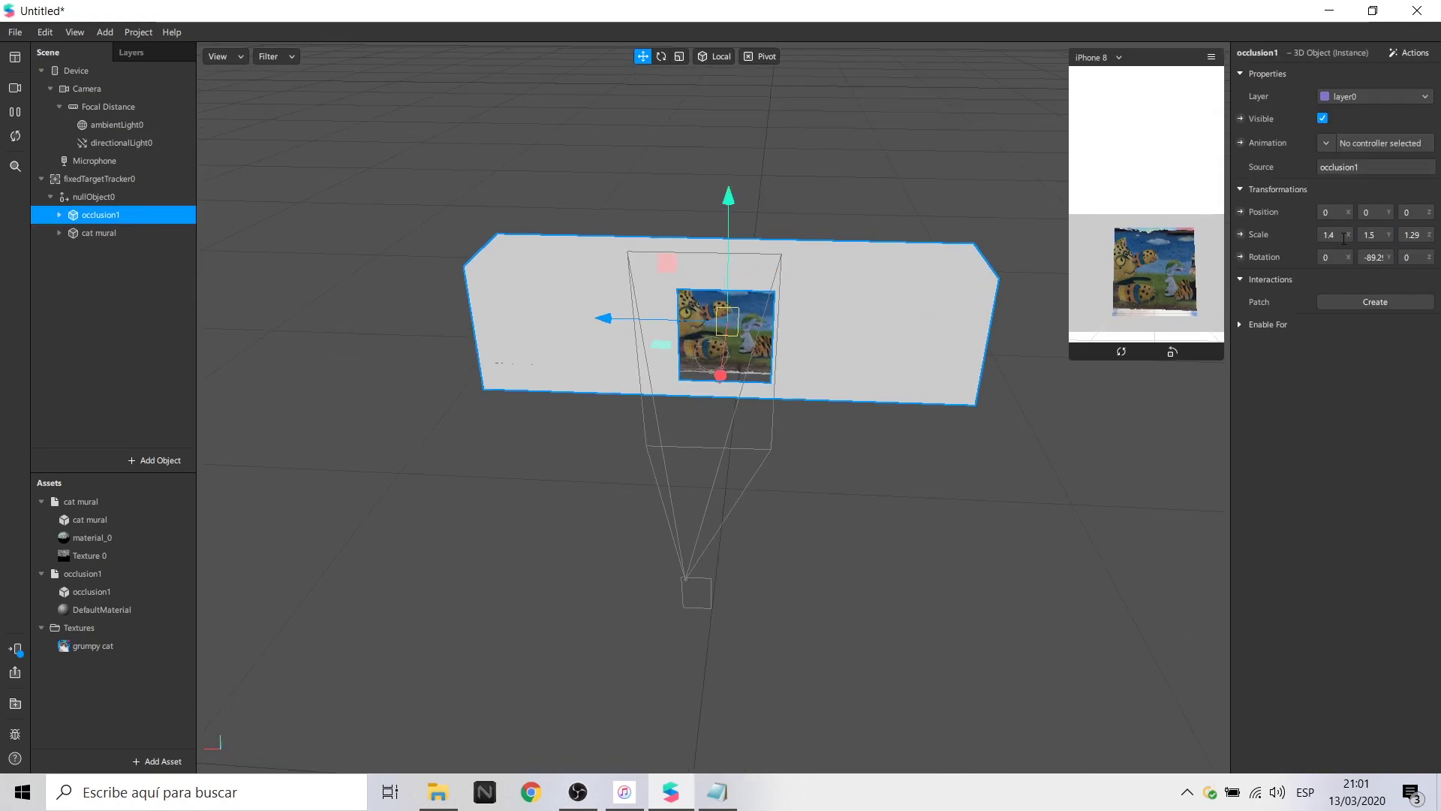
pyautogui.click(726, 338)
pyautogui.moveTo(490, 506); pyautogui.dragTo(1061, 465, button='right')
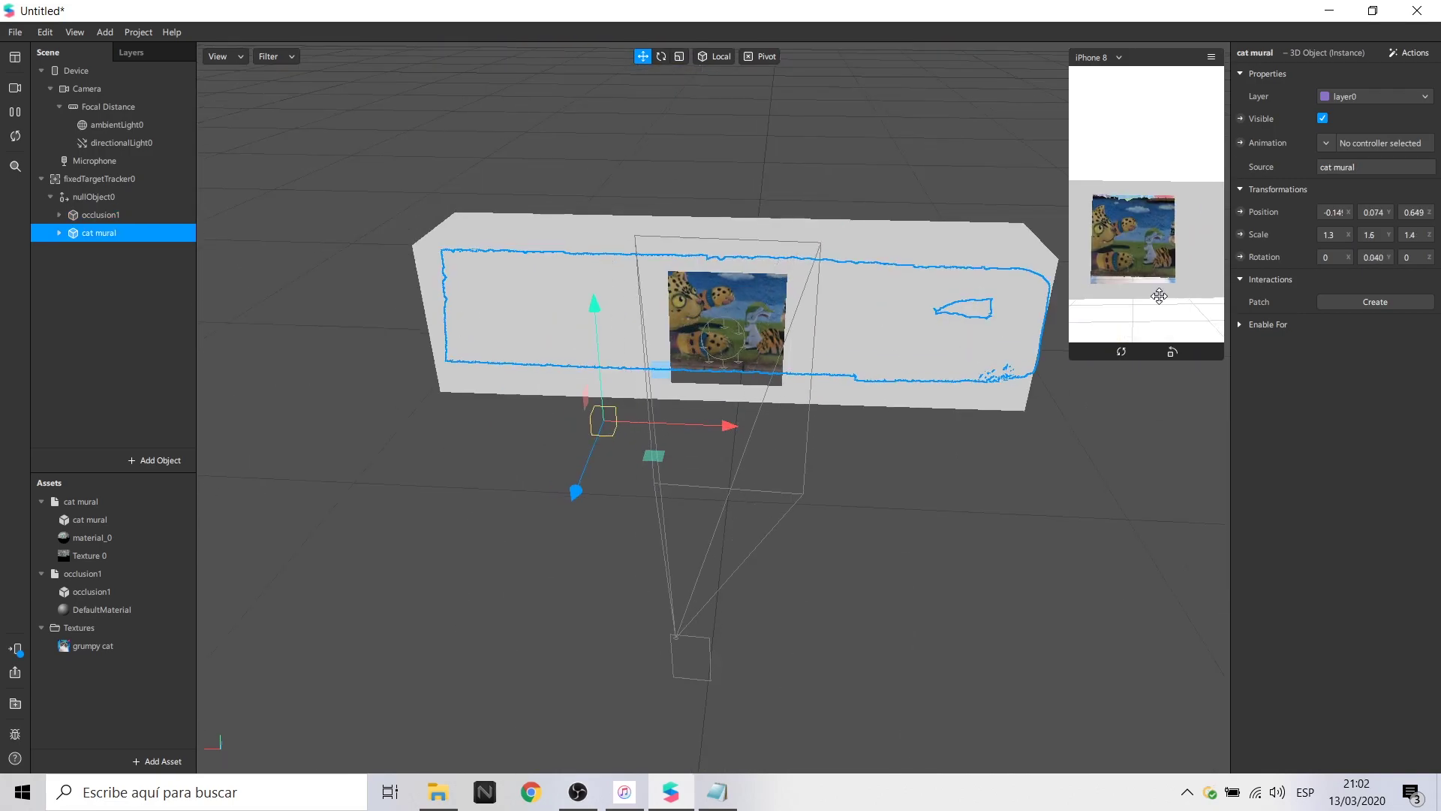
pyautogui.click(1061, 460)
pyautogui.click(102, 608)
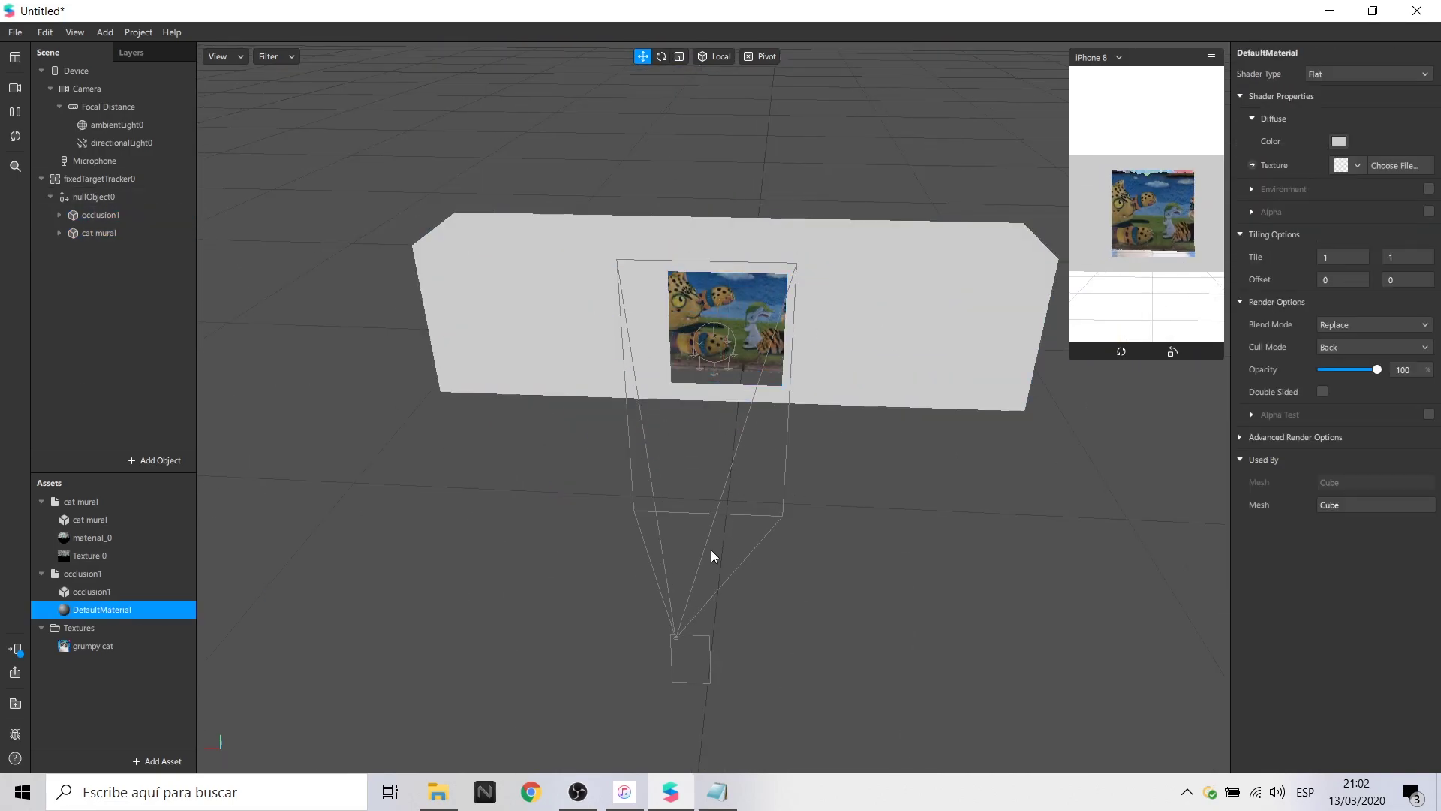
# Set the occlusion box's DefaultMaterial to Alpha blend mode with opacity lowered to 1%.
pyautogui.click(1396, 324)
pyautogui.click(1385, 358)
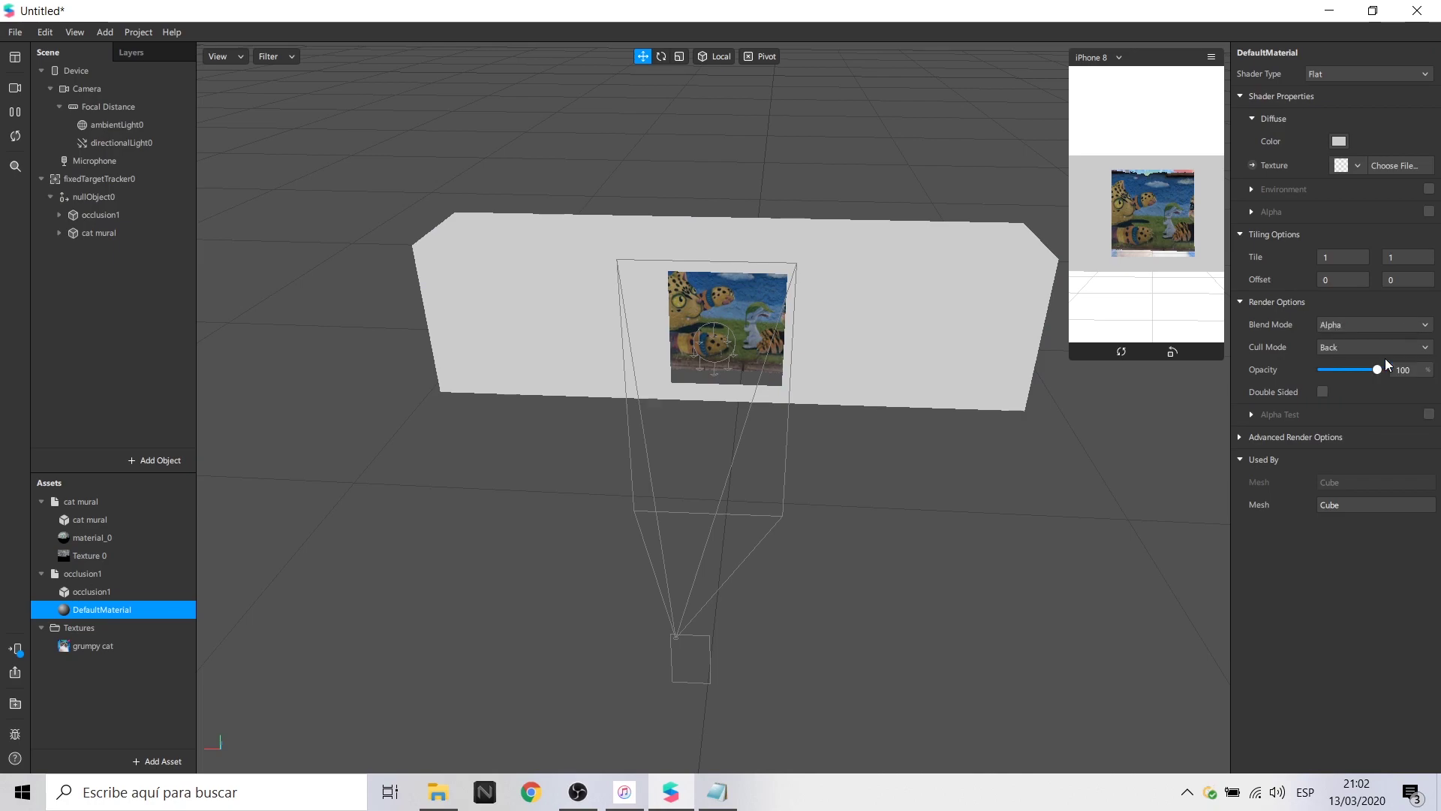
pyautogui.moveTo(1368, 368); pyautogui.dragTo(1324, 368)
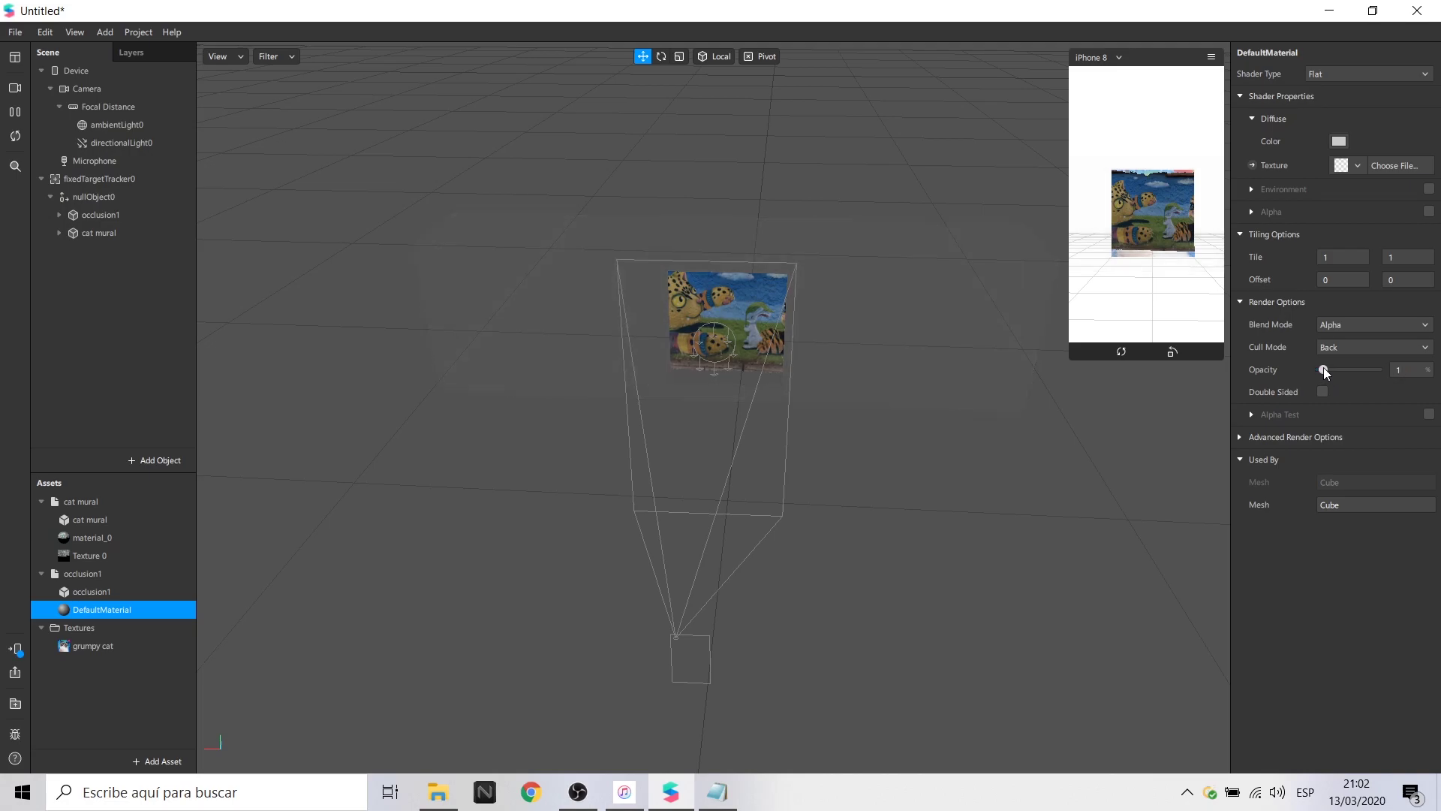
pyautogui.click(1064, 497)
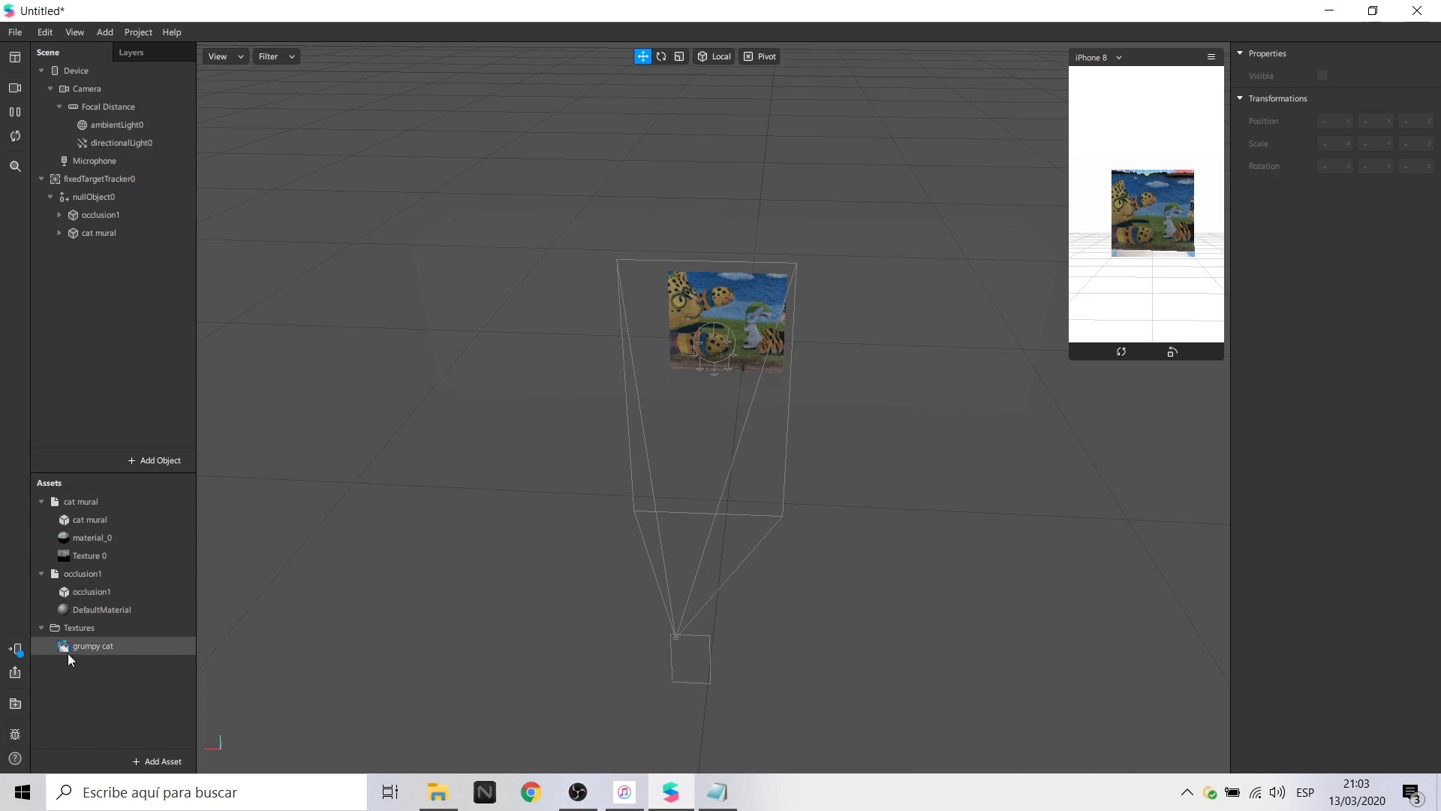
# Search the AR Library for 'cat' and preview the Wooden cat and 3D Murzik 2 models.
pyautogui.click(14, 706)
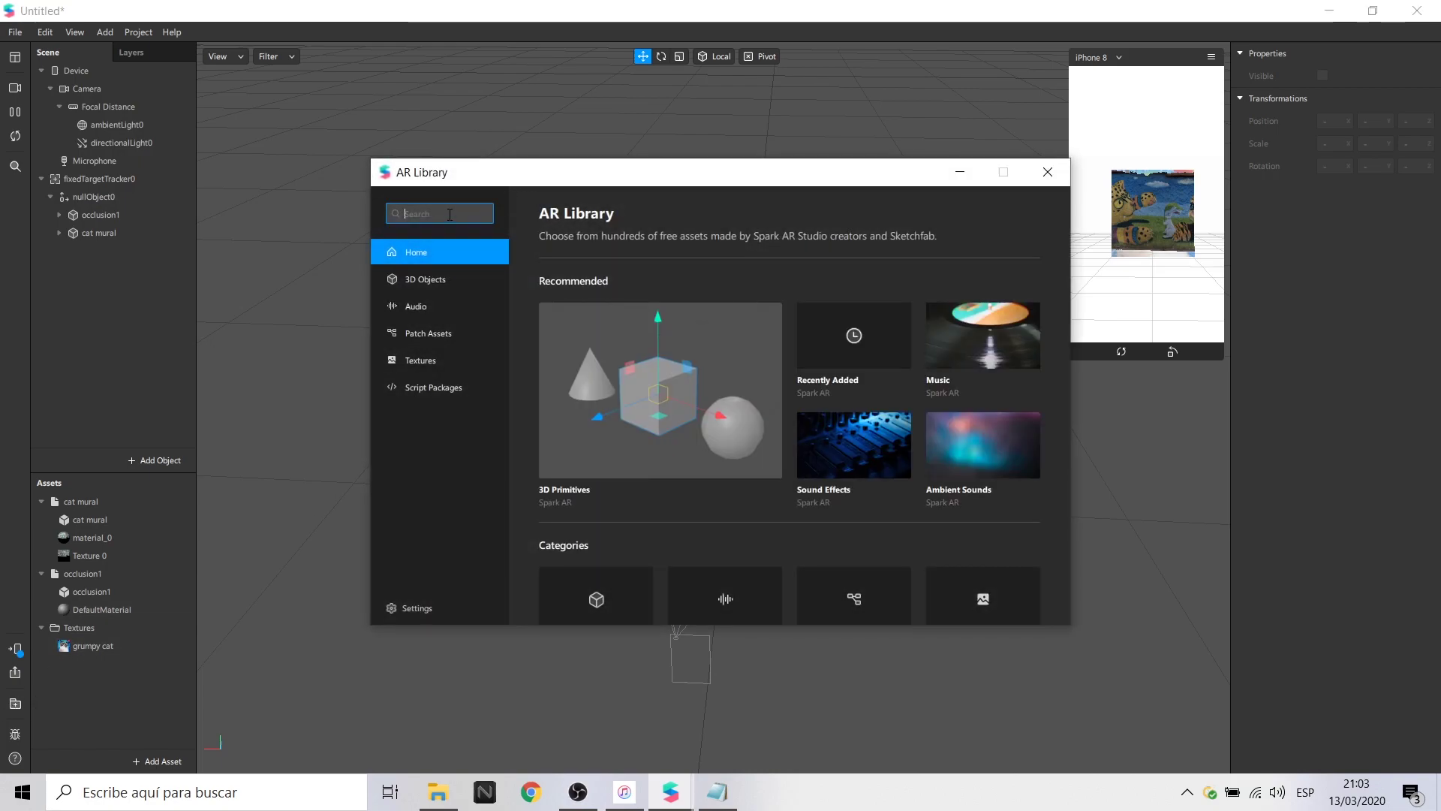
pyautogui.write('cat')
pyautogui.press('Return')
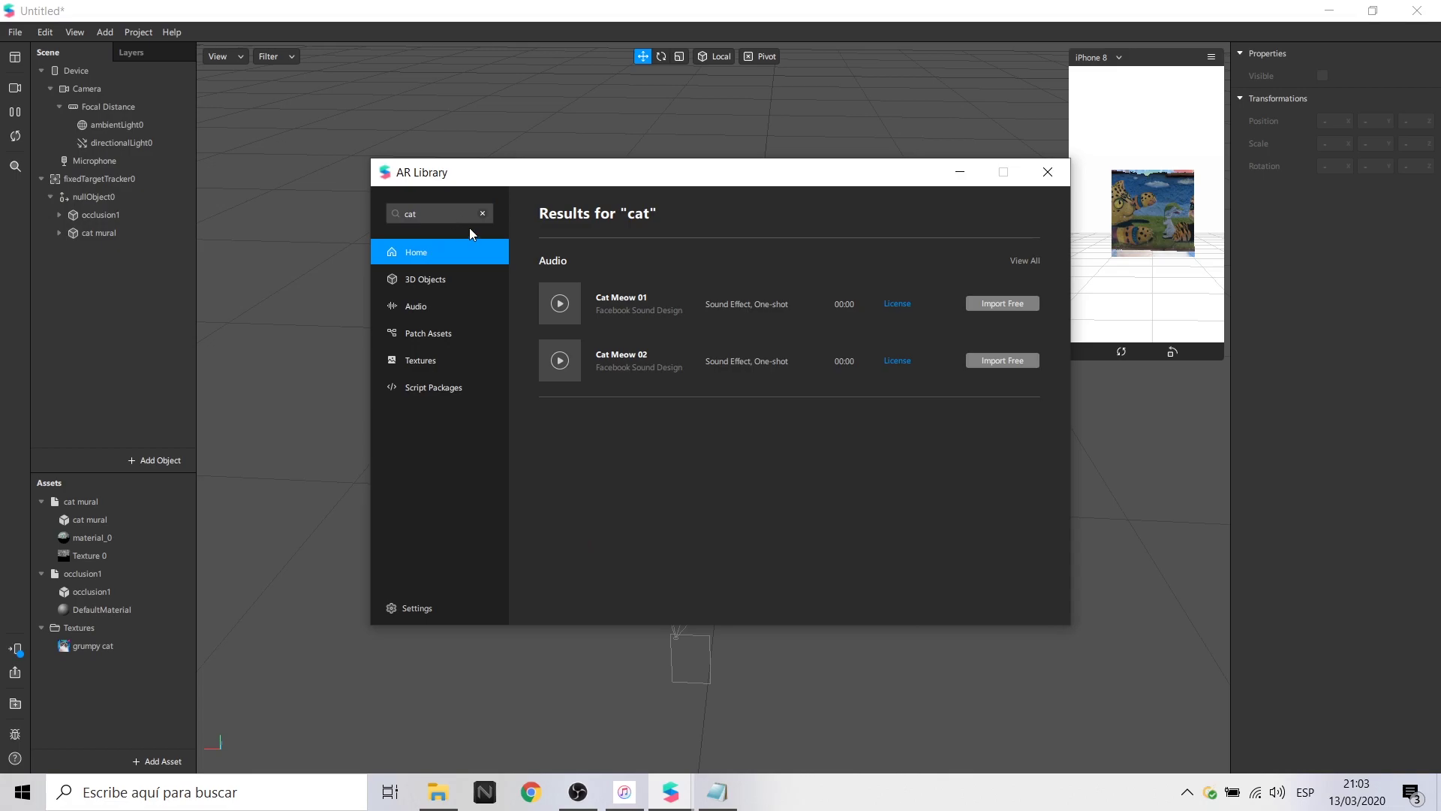
pyautogui.click(1025, 261)
pyautogui.scroll(-3, 875, 435)
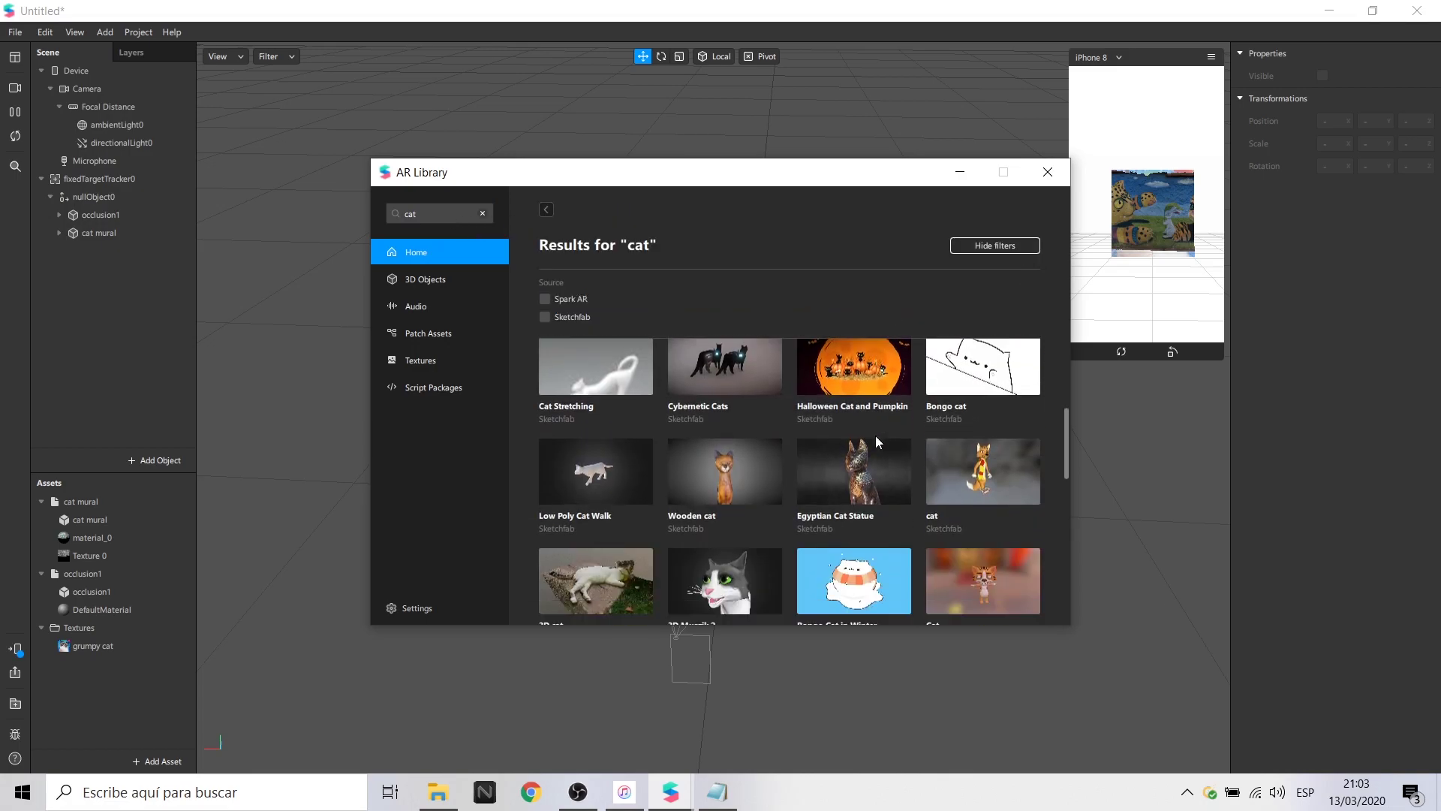
pyautogui.click(724, 470)
pyautogui.click(546, 209)
pyautogui.scroll(-1, 764, 479)
pyautogui.click(764, 479)
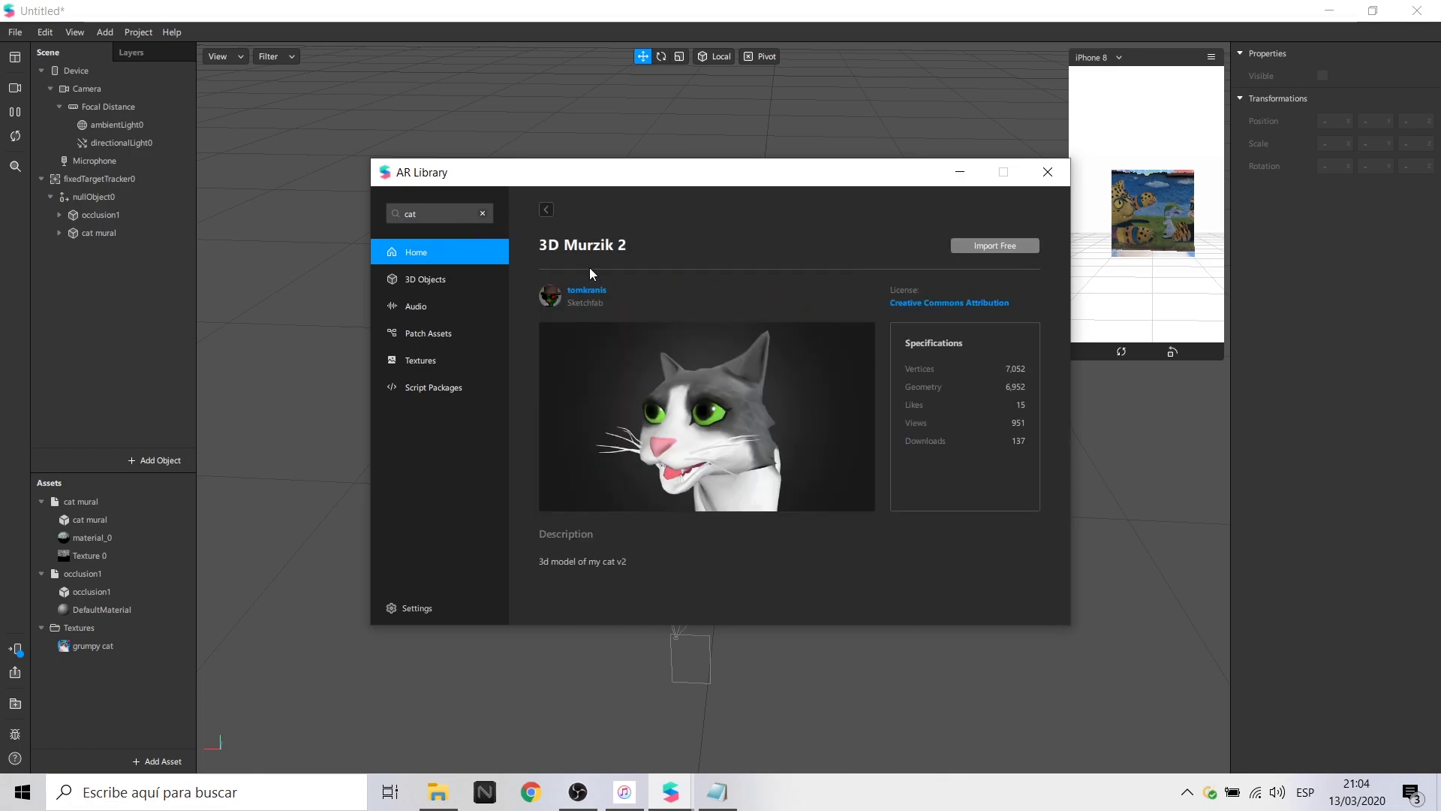
pyautogui.click(547, 209)
# Browse the remaining cat 3D objects and open the Low Poly Cat model.
pyautogui.scroll(-3, 666, 523)
pyautogui.scroll(-2, 666, 523)
pyautogui.click(597, 567)
pyautogui.click(547, 210)
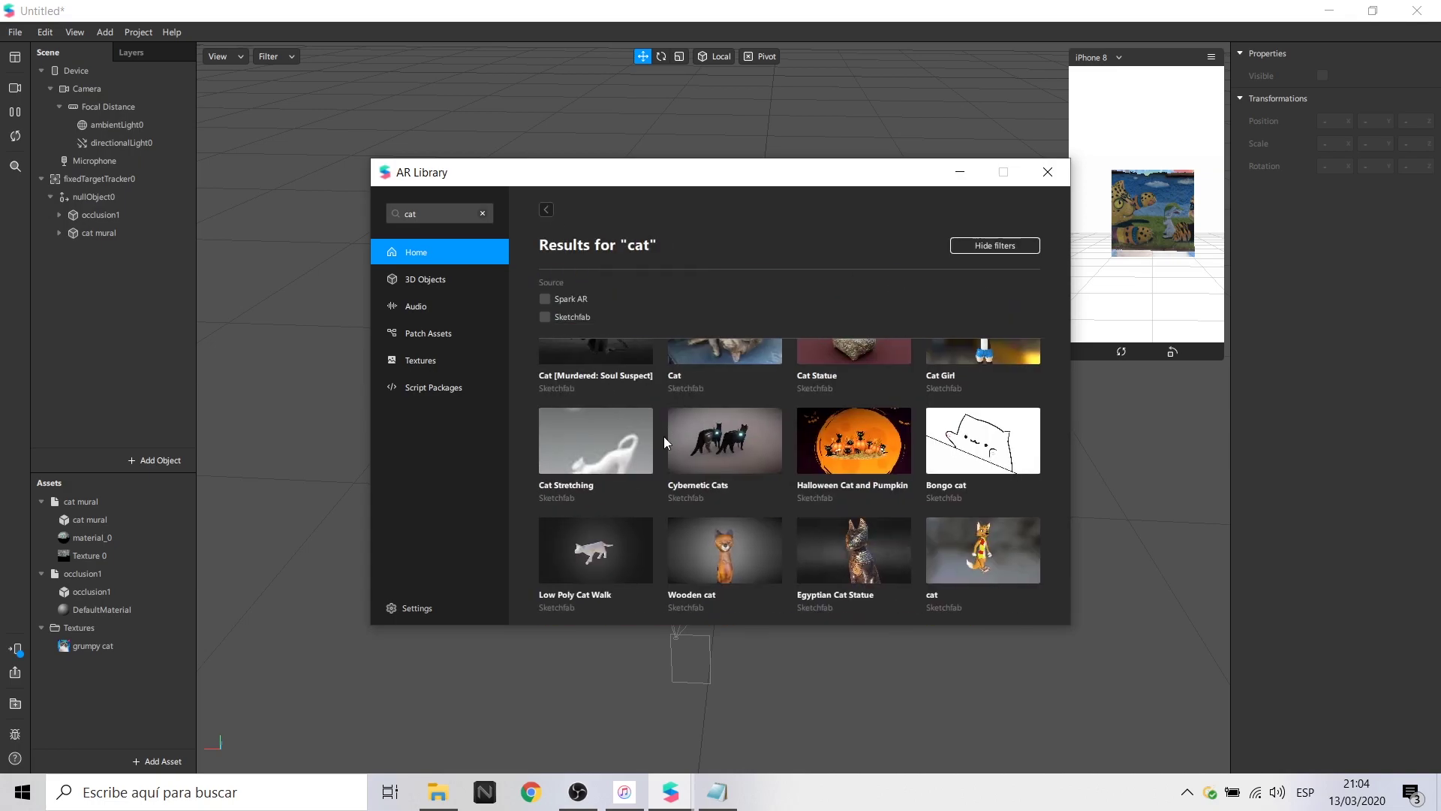
pyautogui.click(676, 451)
pyautogui.click(547, 209)
pyautogui.click(595, 360)
pyautogui.click(547, 209)
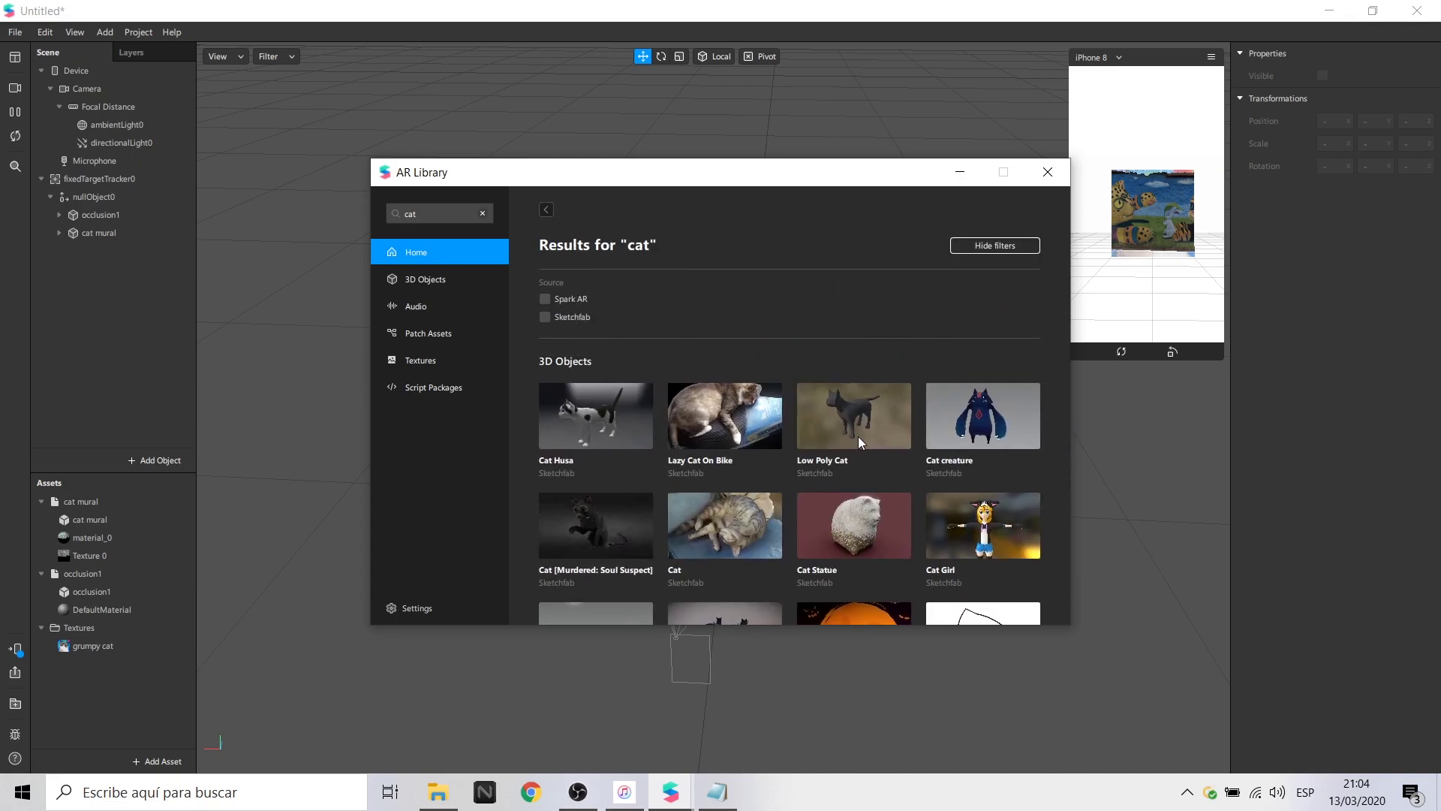
pyautogui.click(858, 436)
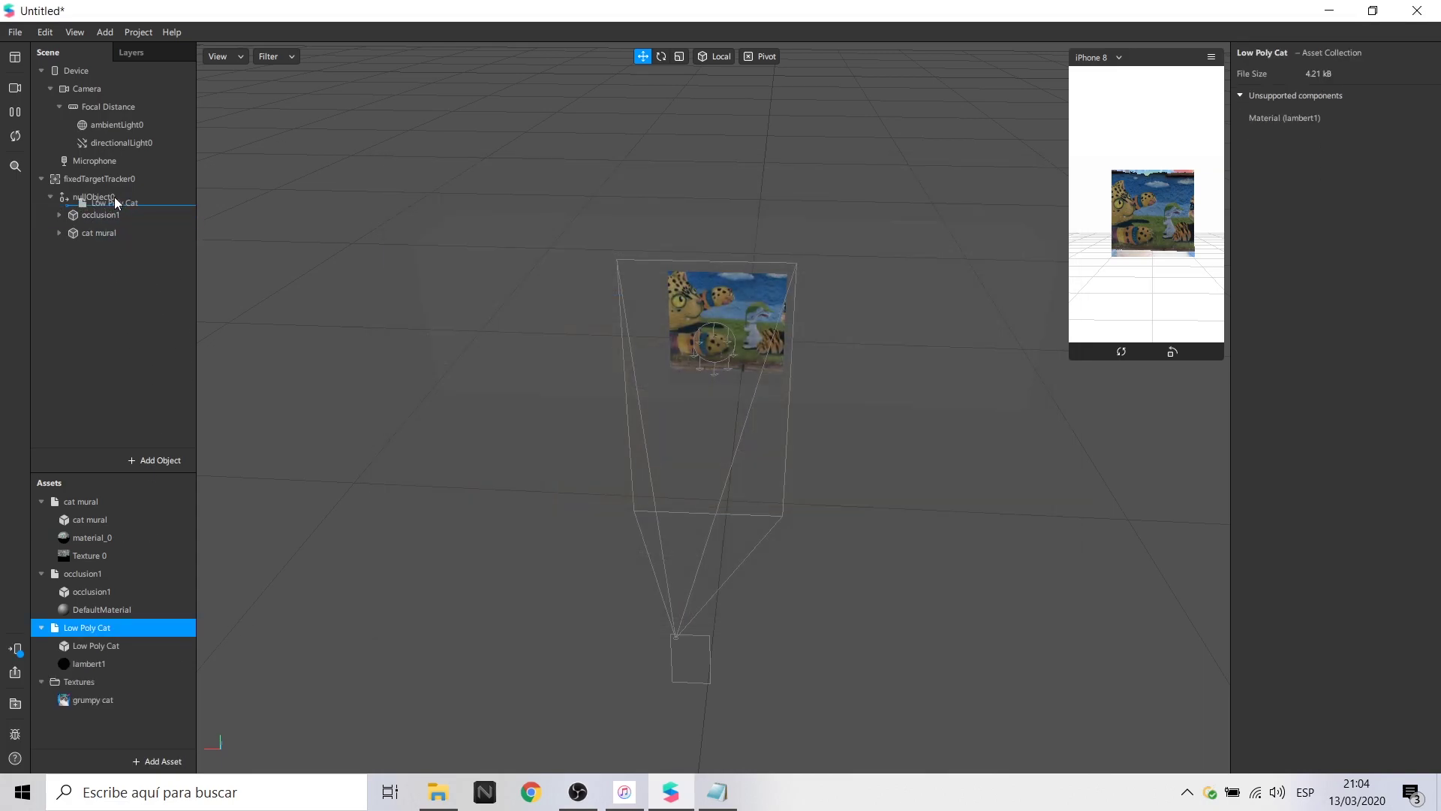
# Place the Low Poly Cat inside nullObject0 and shrink it, setting its depth scale to 0.1.
pyautogui.moveTo(115, 190); pyautogui.dragTo(92, 200)
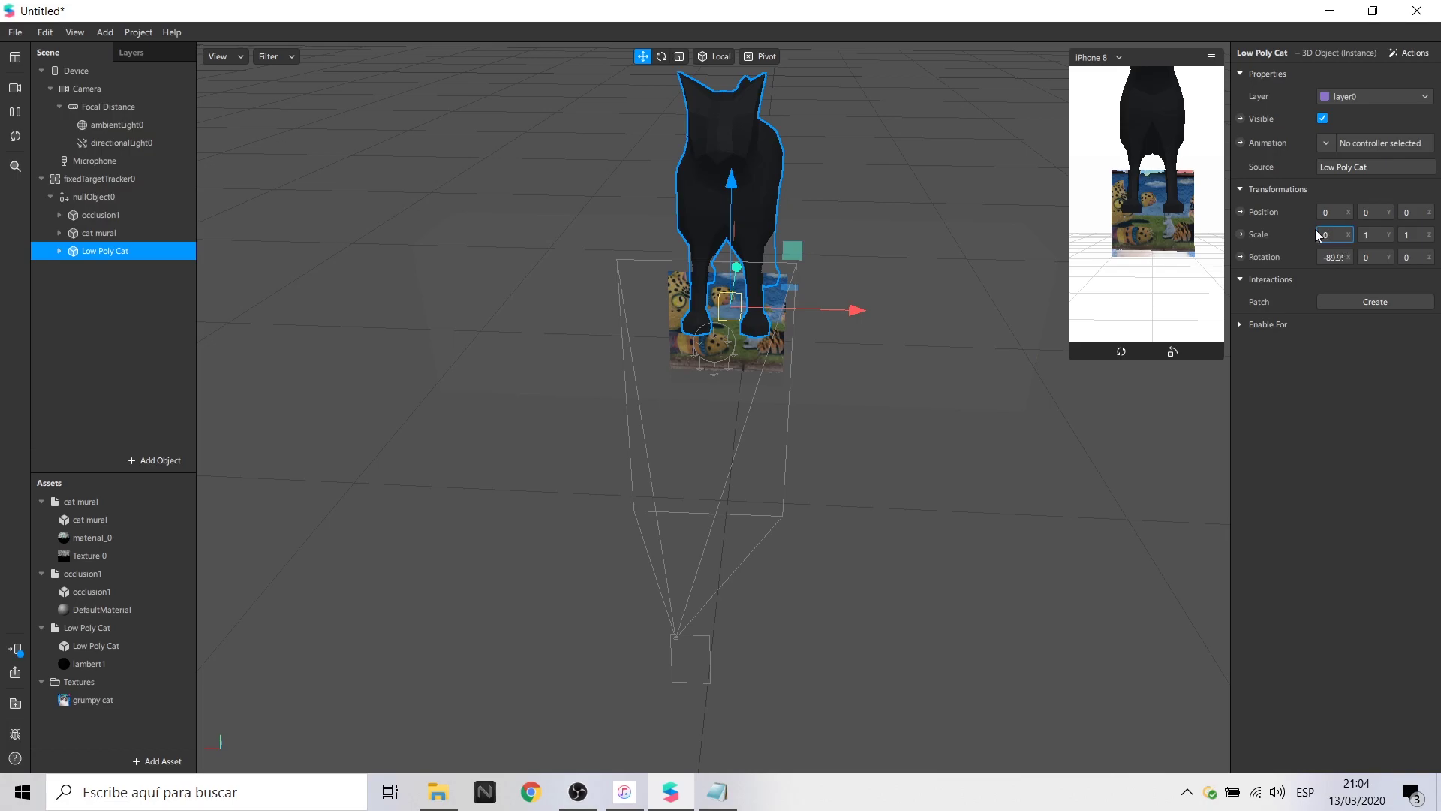
pyautogui.write('.2')
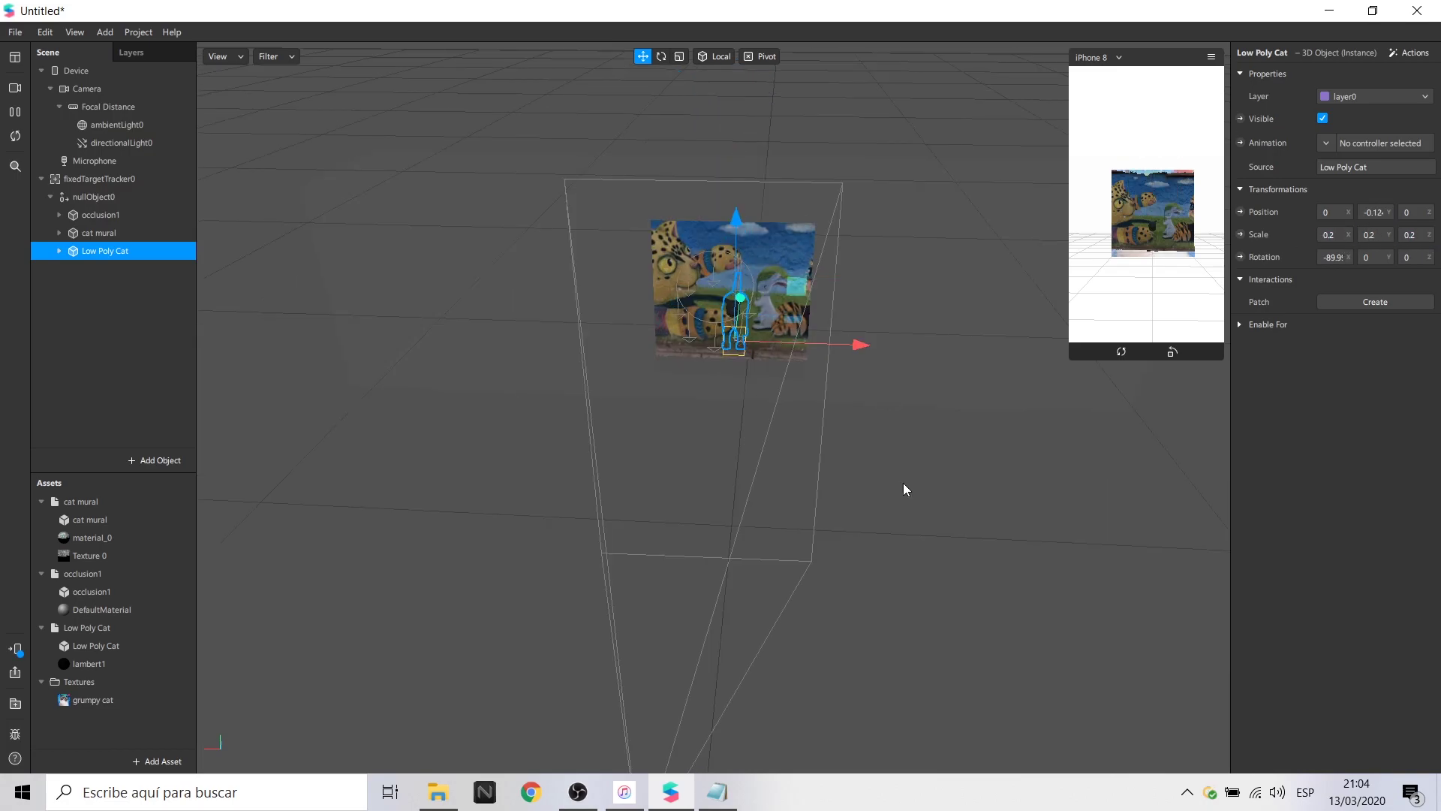
pyautogui.moveTo(904, 488); pyautogui.dragTo(1049, 399, button='middle')
pyautogui.click(643, 56)
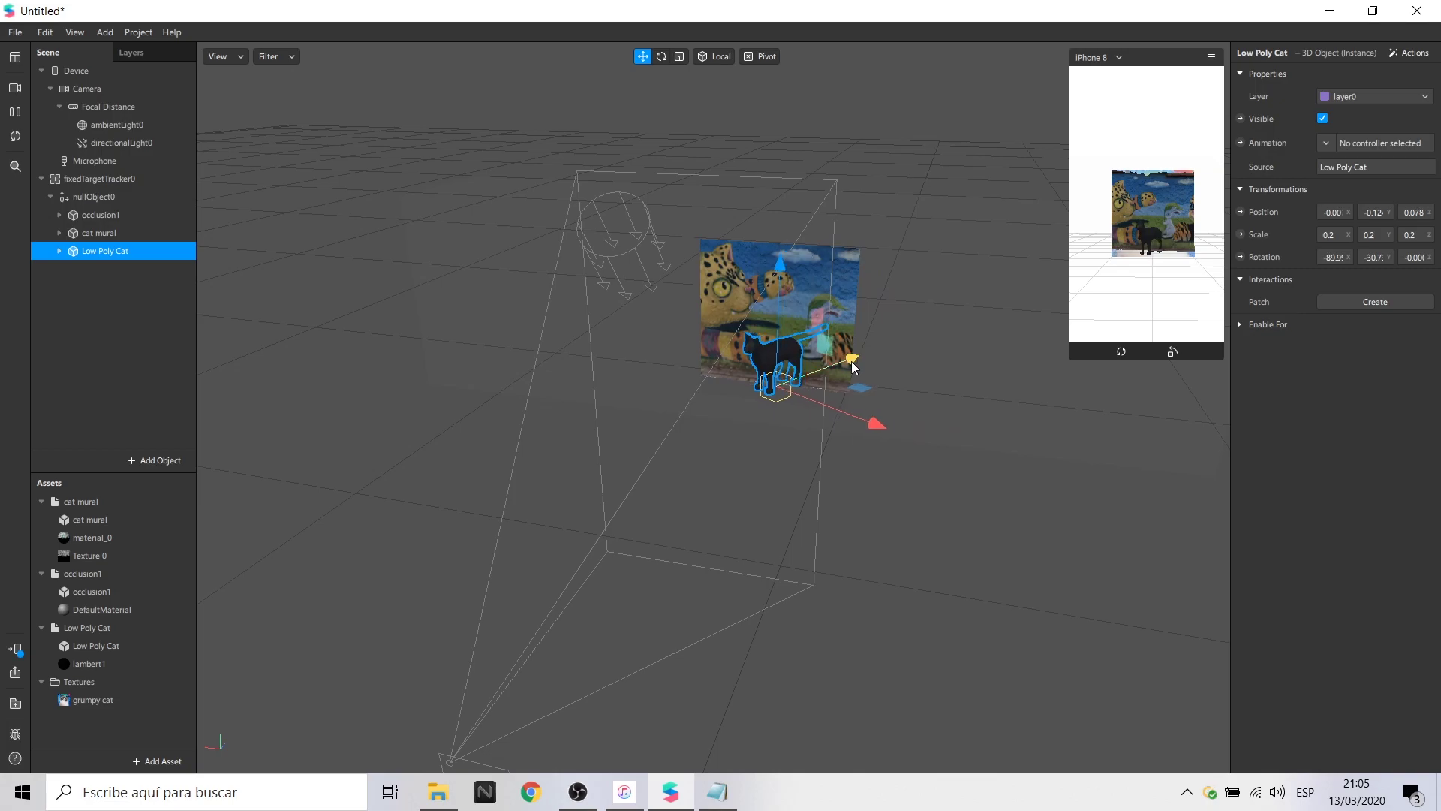
pyautogui.scroll(5, 871, 353)
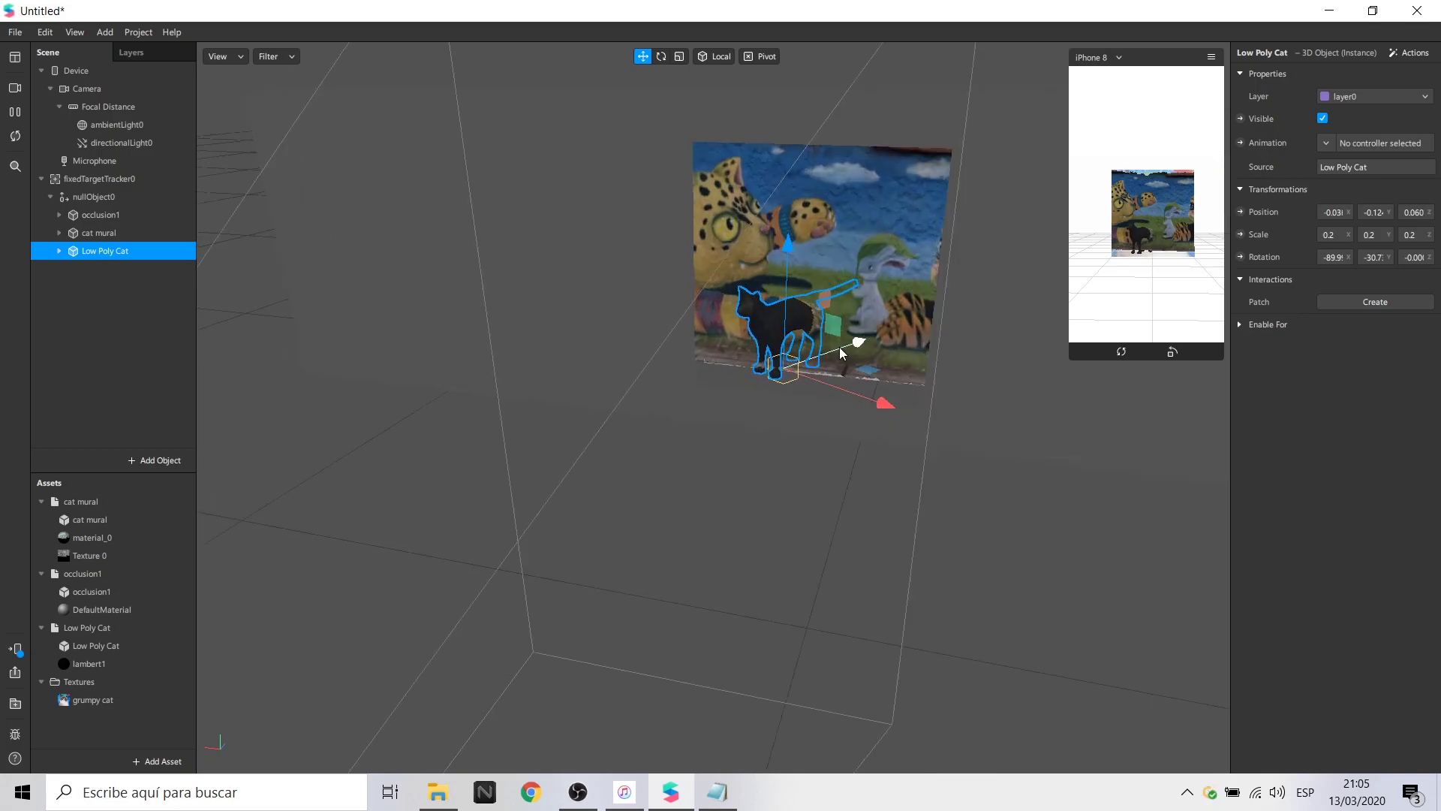
pyautogui.doubleClick(1410, 234)
pyautogui.write('0.1')
pyautogui.press('Return')
pyautogui.write('6')
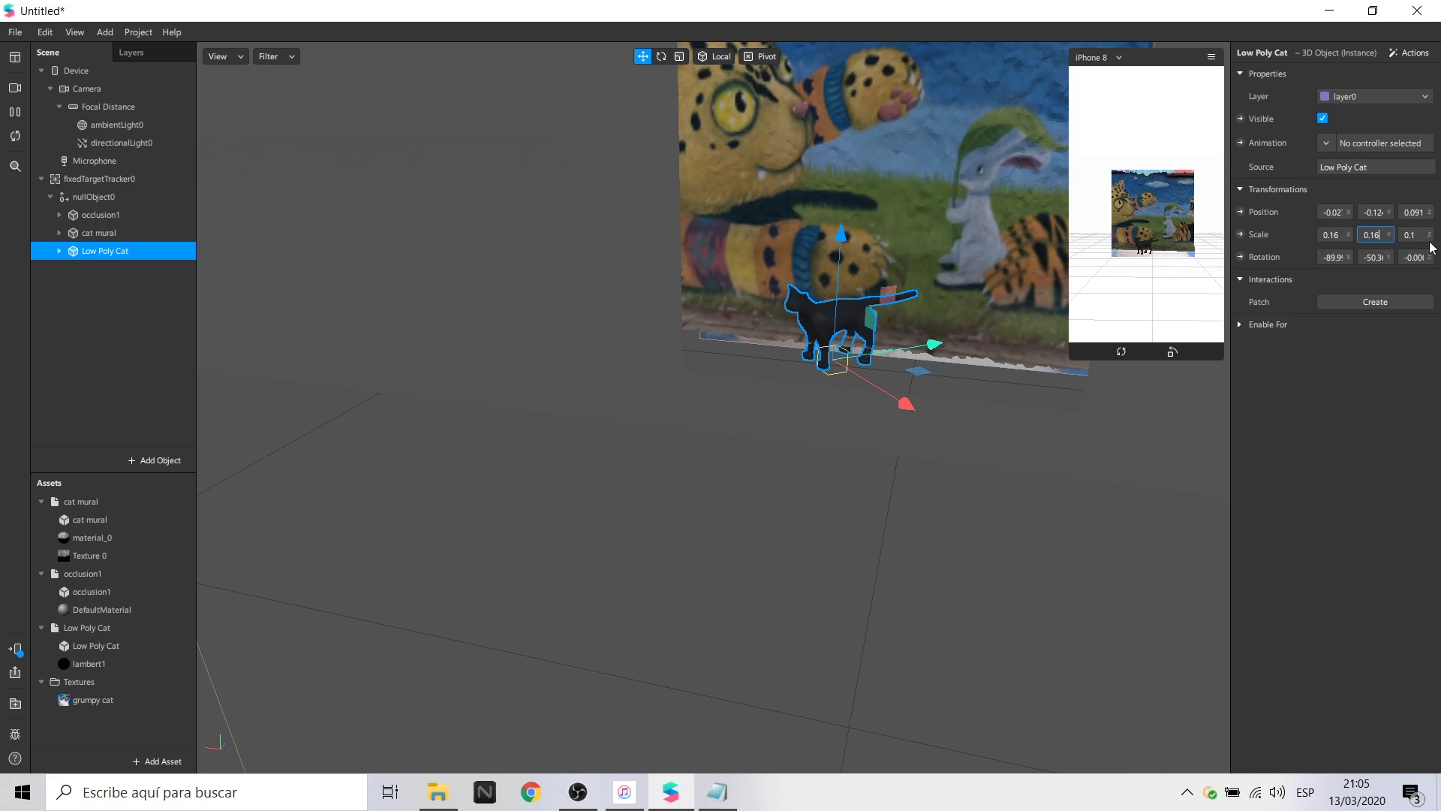
pyautogui.scroll(-3, 665, 373)
pyautogui.scroll(3, 562, 373)
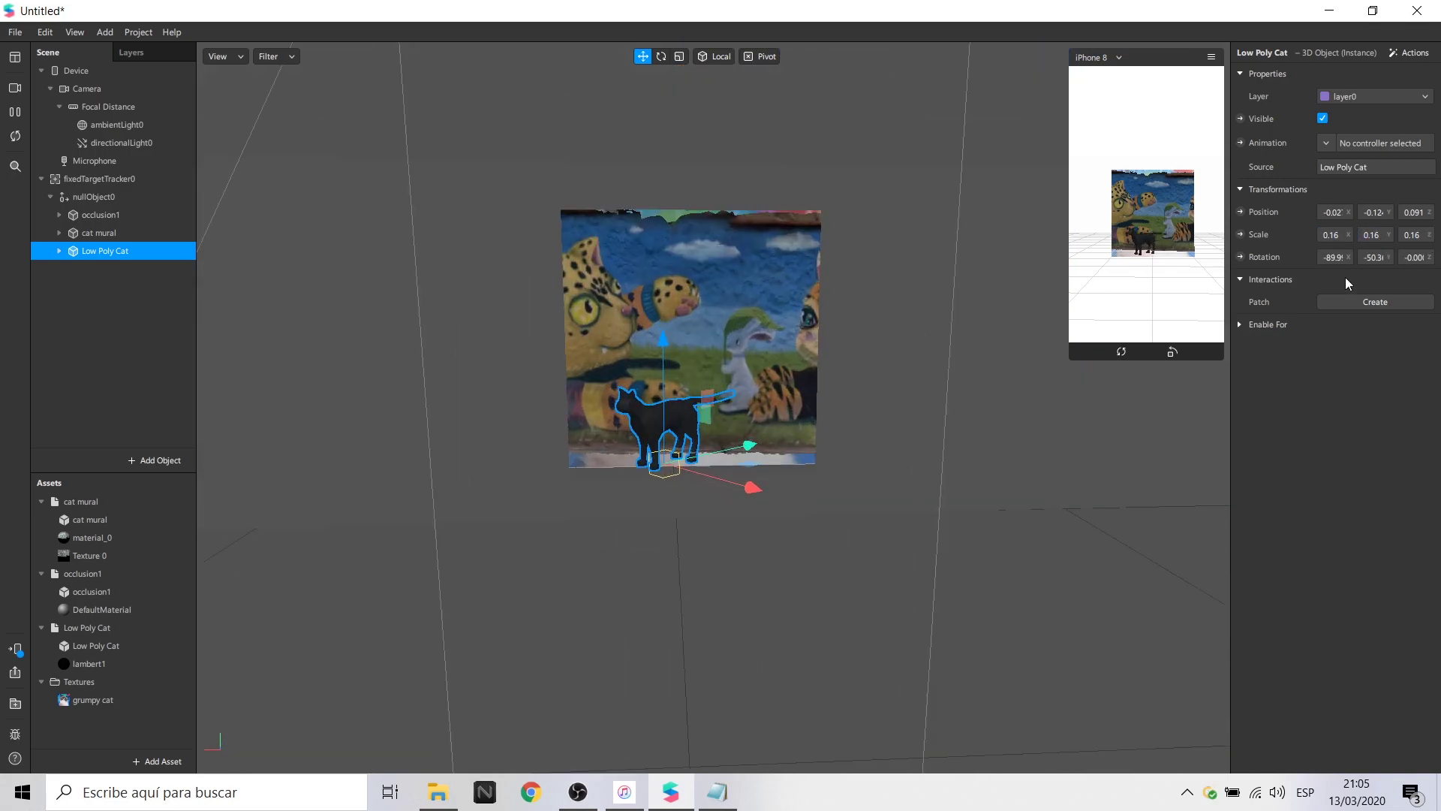